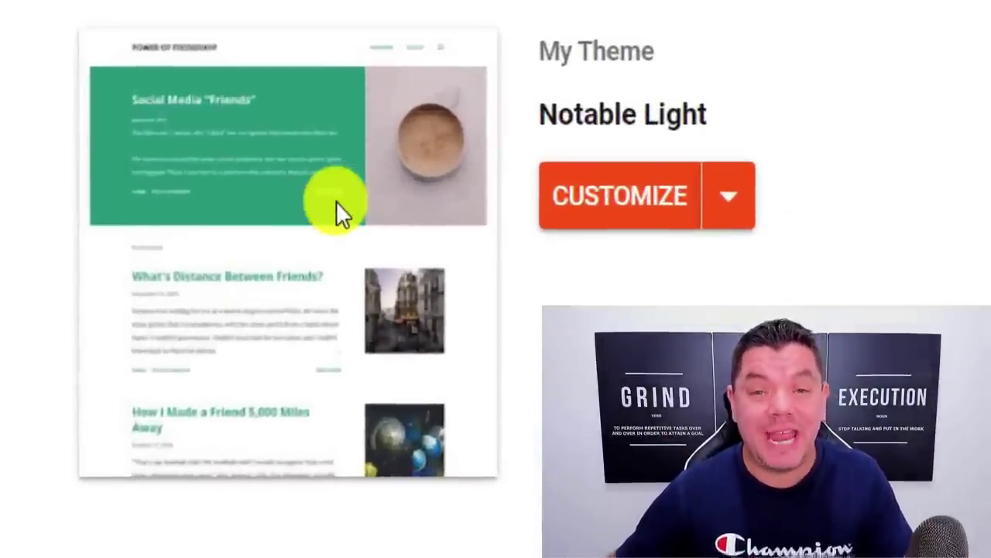
Look through the blog theme gallery, comparing the Light, Dark, Pink, Aqua and Flamingo variants down to the Soho themes
scroll(275, 165, "down", 10)
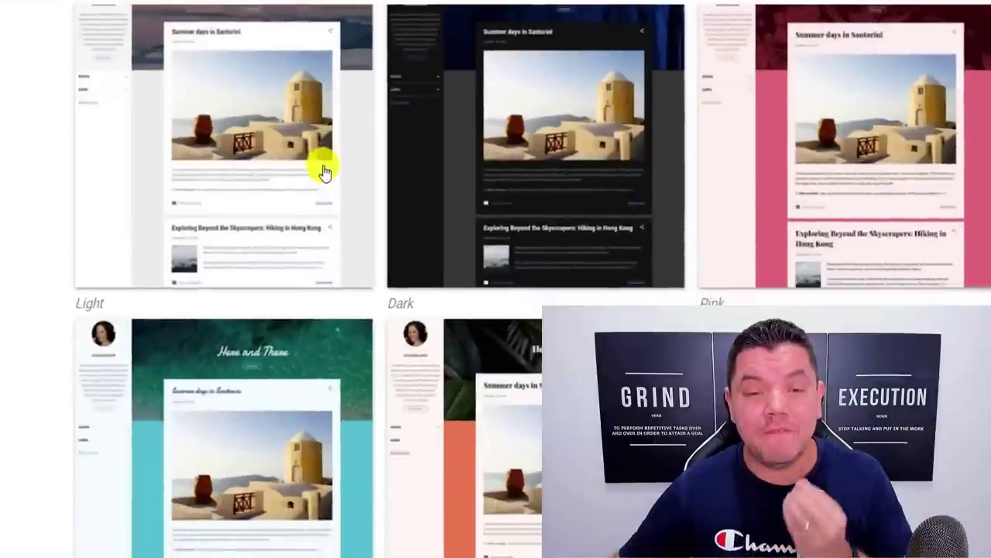
scroll(324, 170, "down", 7)
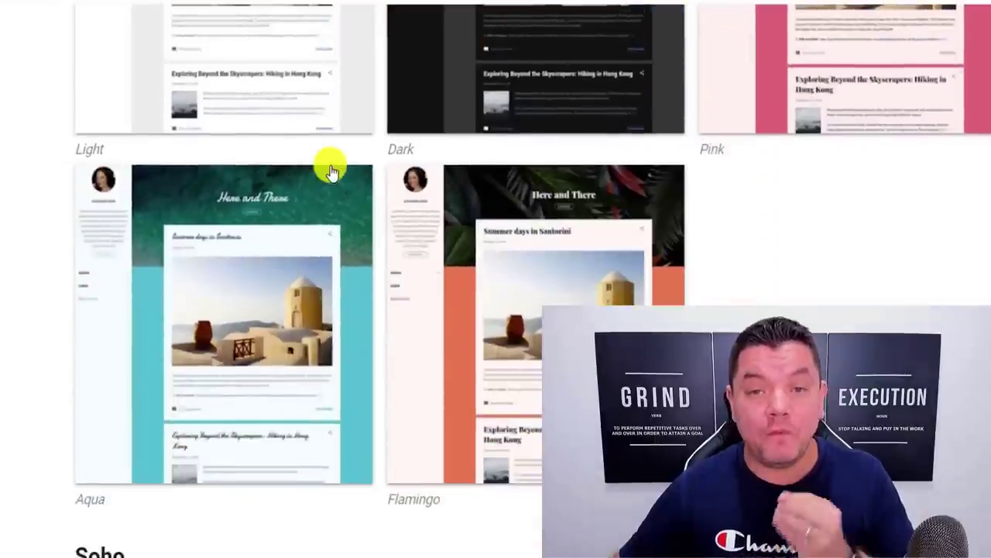
scroll(344, 179, "down", 5)
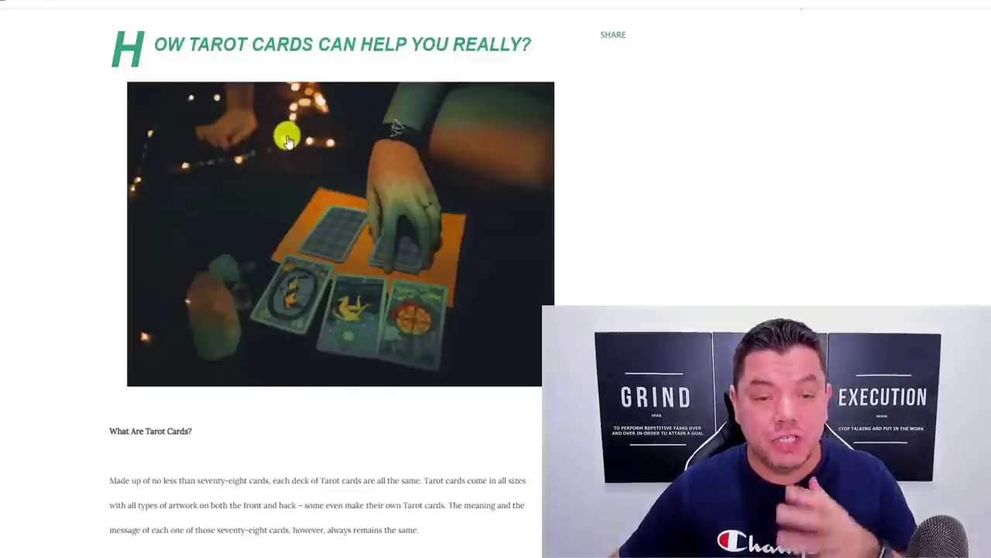
Read the blog post "How Tarot Cards Can Help You Really?" down to its comments, noting the free tarot reading links
scroll(285, 136, "down", 4)
scroll(287, 143, "down", 6)
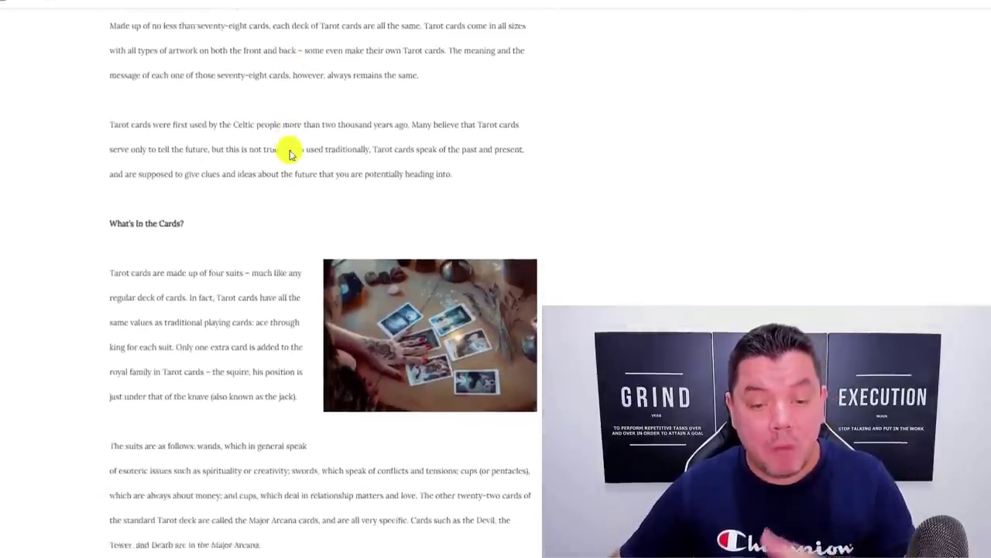
scroll(288, 158, "down", 3)
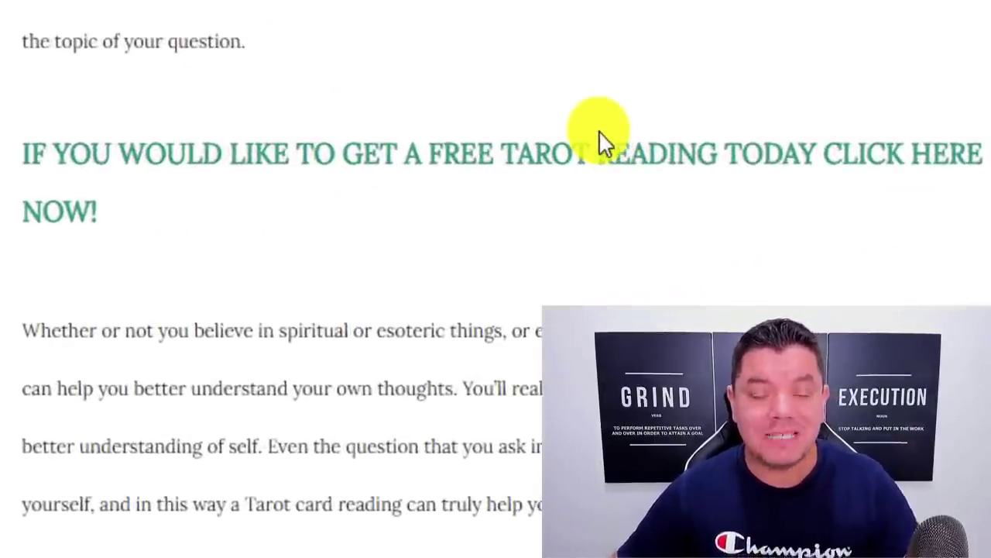
scroll(476, 249, "down", 2)
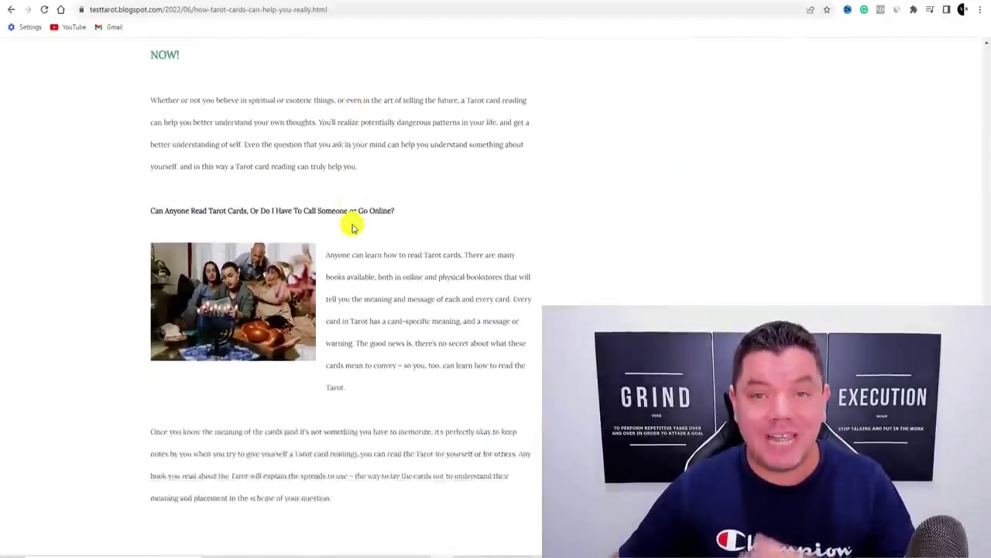
scroll(351, 227, "down", 5)
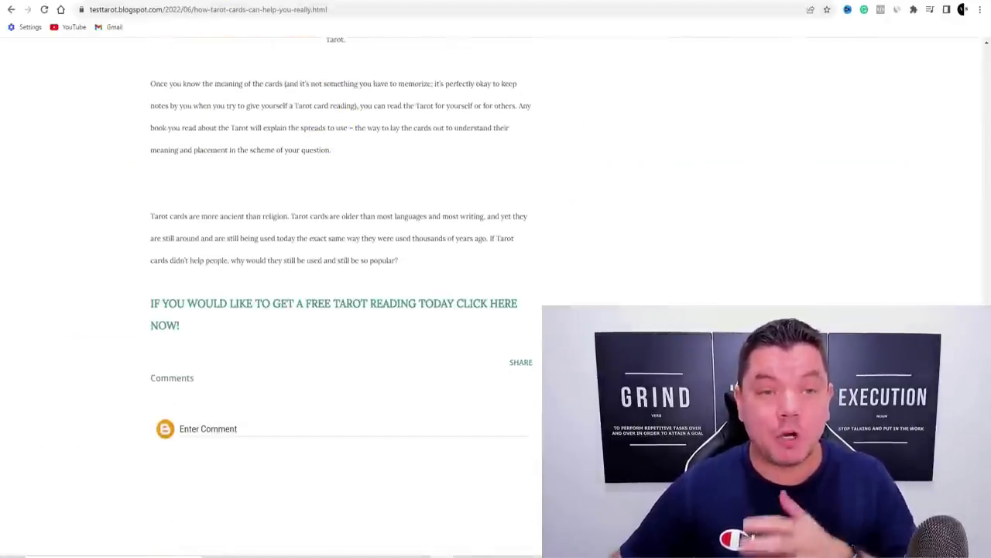
Go to the tarot astrology article on killerplrarticles.com and read it to the end, highlighting passages along the way
key("alt+Left")
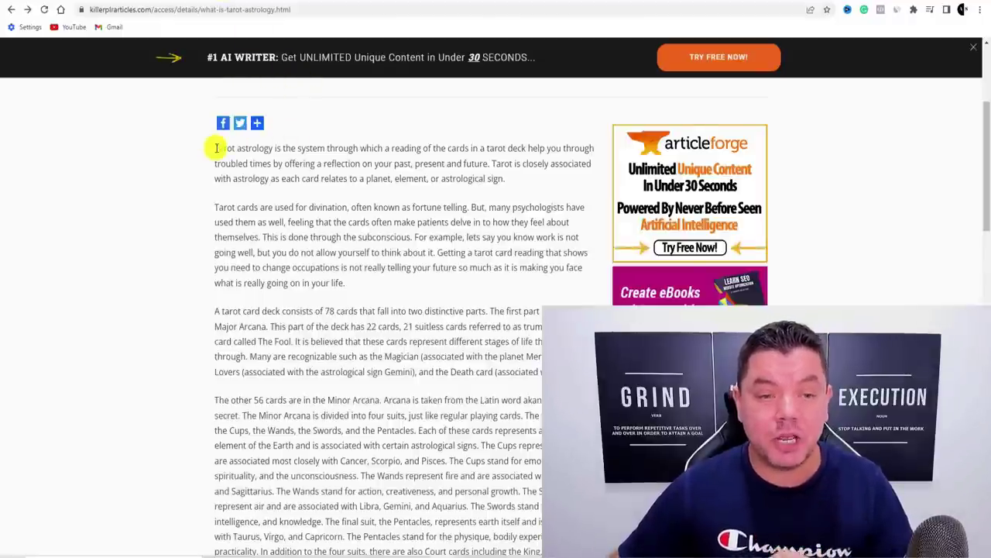
left_click_drag(436, 312, 477, 379)
scroll(477, 380, "down", 2)
left_click_drag(357, 280, 488, 409)
scroll(458, 349, "down", 3)
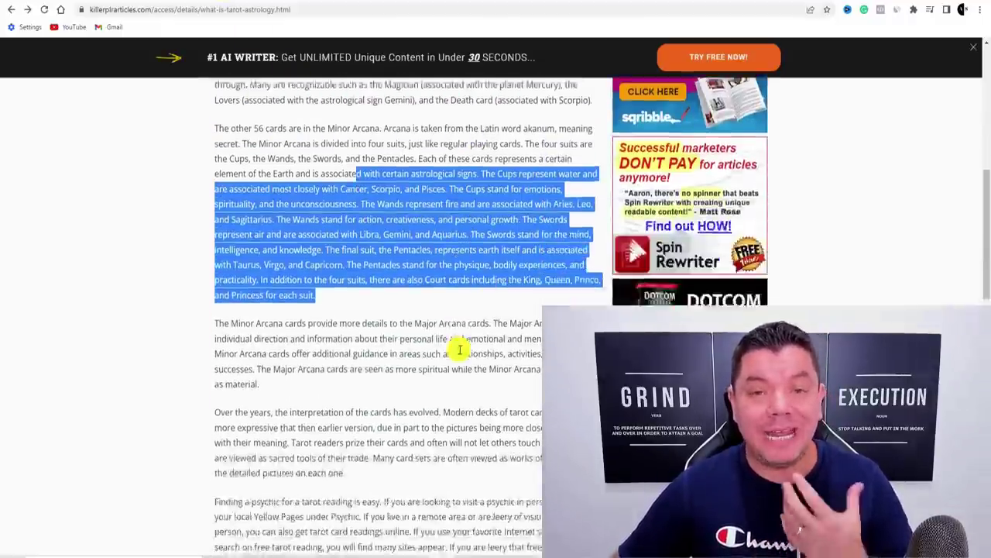
left_click_drag(327, 313, 512, 462)
scroll(504, 401, "down", 1)
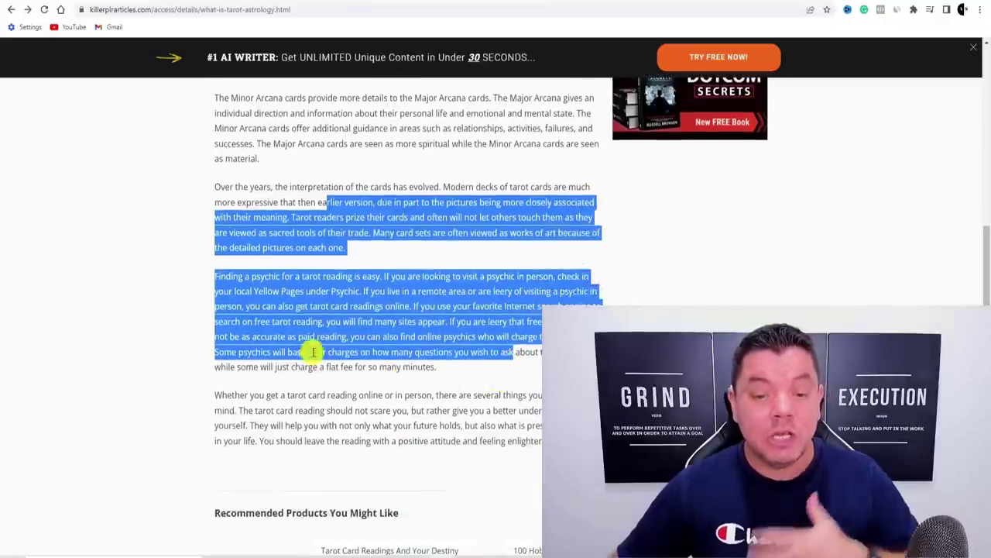
left_click(469, 409)
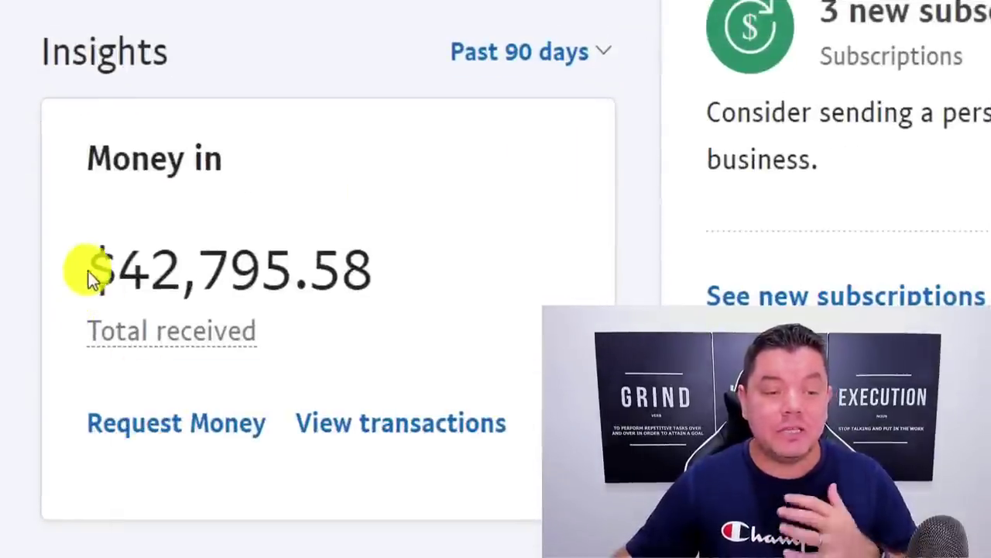
Check the total money received in the account insights for the past 90 days and for the past 7 days
left_click_drag(89, 271, 375, 270)
left_click(486, 58)
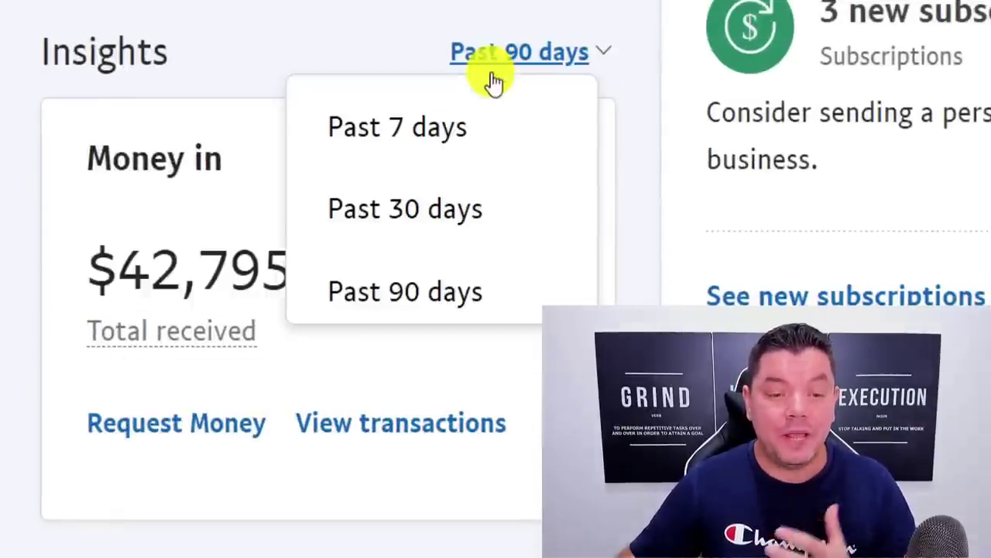
left_click(473, 129)
left_click_drag(91, 272, 428, 272)
left_click(428, 272)
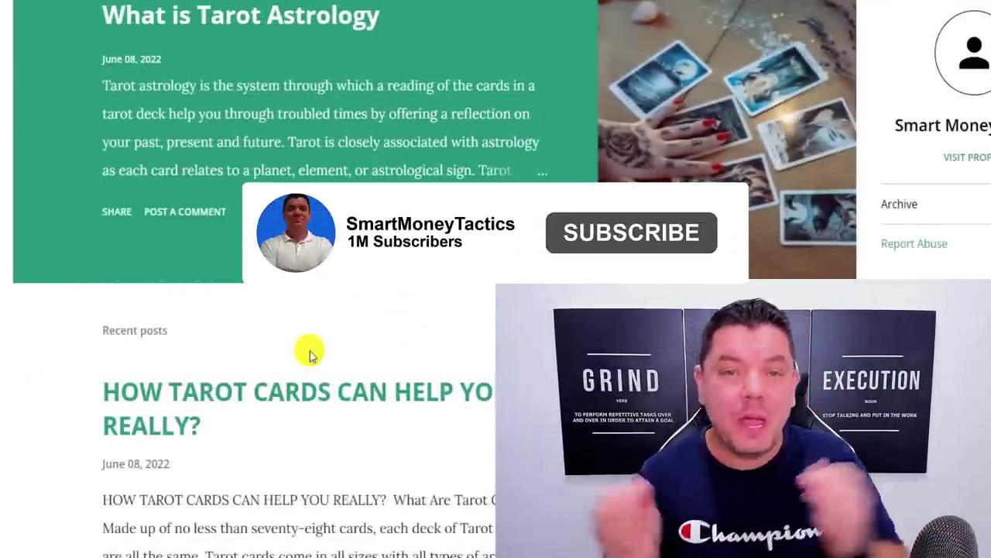
Look over the tarot blog's home page, from the featured "What is Tarot Astrology" post to the recent posts
scroll(310, 353, "down", 2)
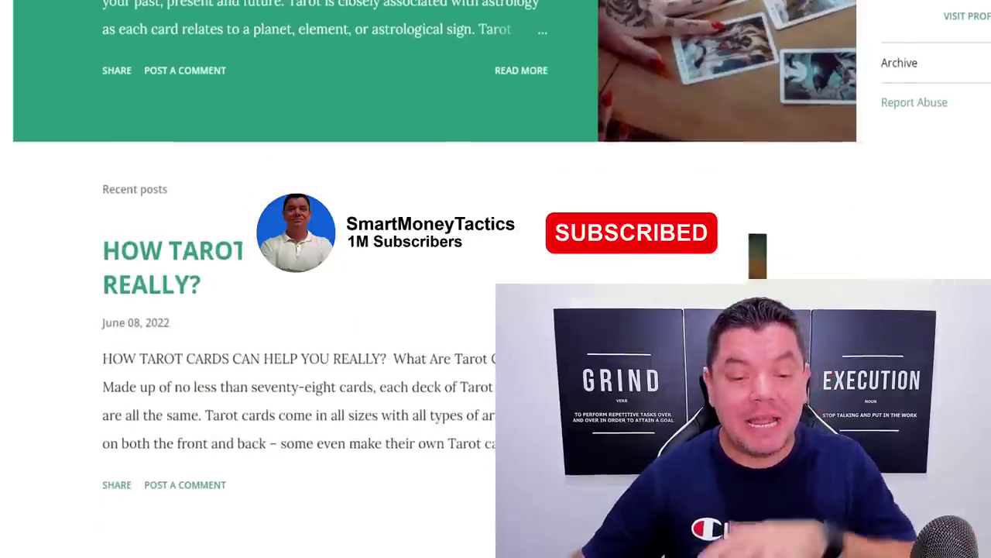
scroll(287, 310, "up", 3)
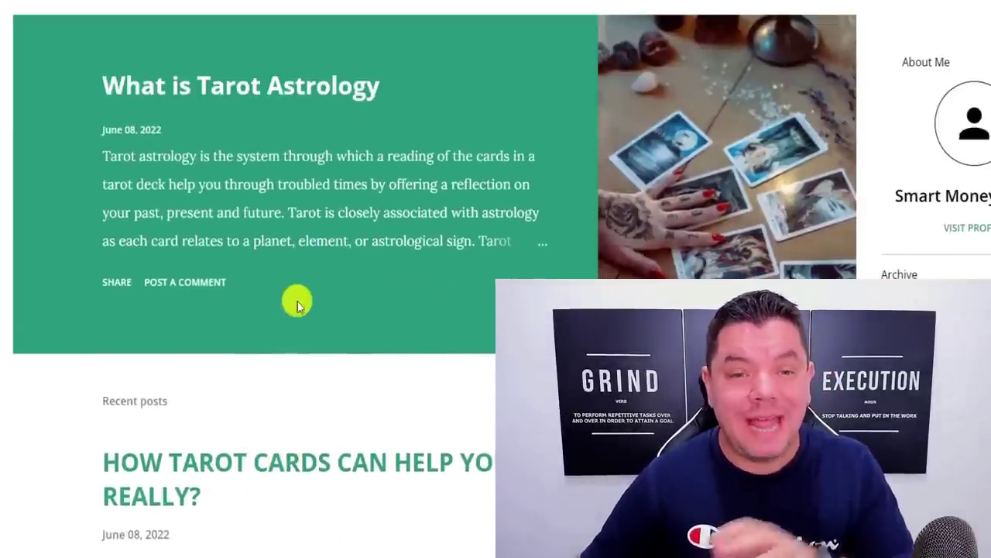
scroll(337, 244, "down", 1)
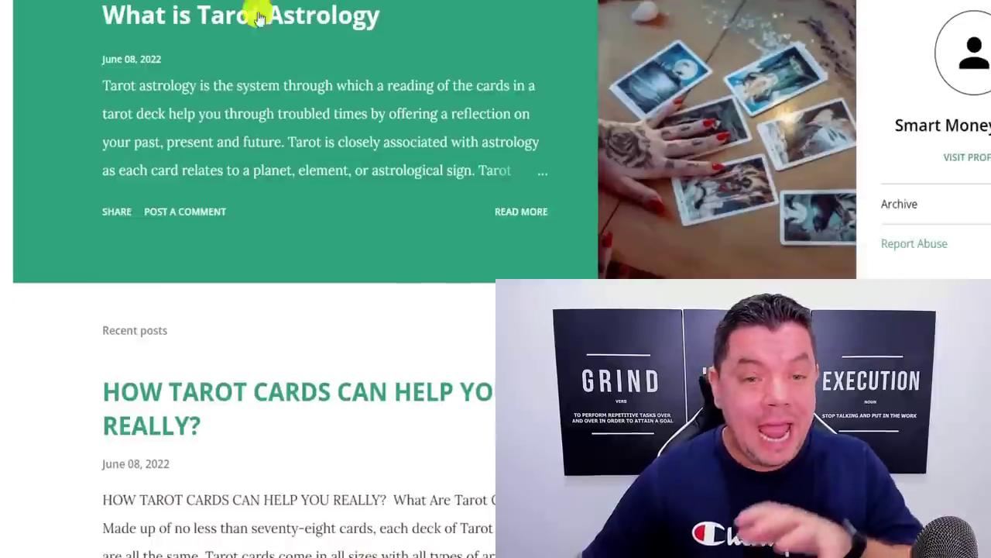
scroll(328, 317, "down", 2)
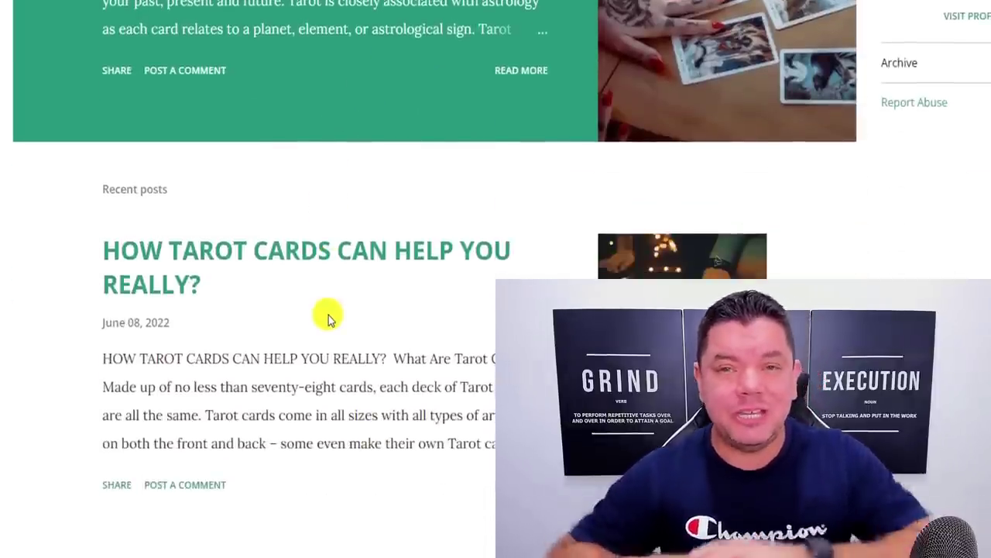
Open the recent post "How Tarot Cards Can Help You Really?" and examine its free tarot reading link within the text
left_click(387, 268)
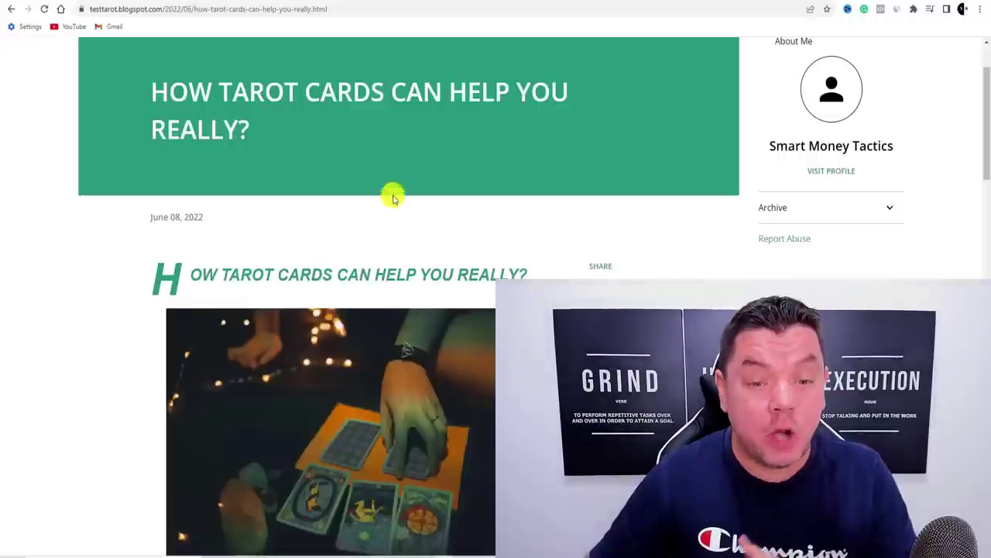
scroll(400, 267, "down", 5)
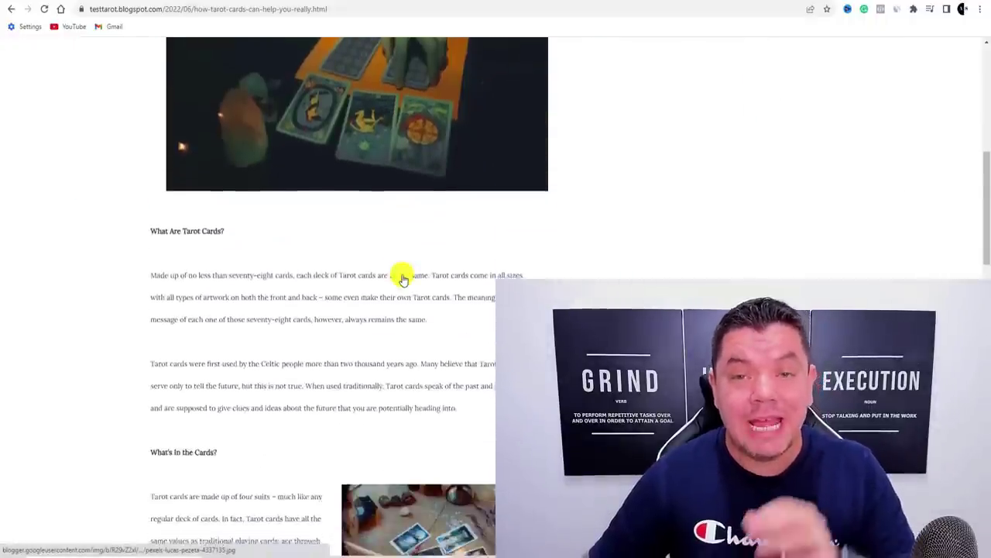
scroll(400, 273, "down", 10)
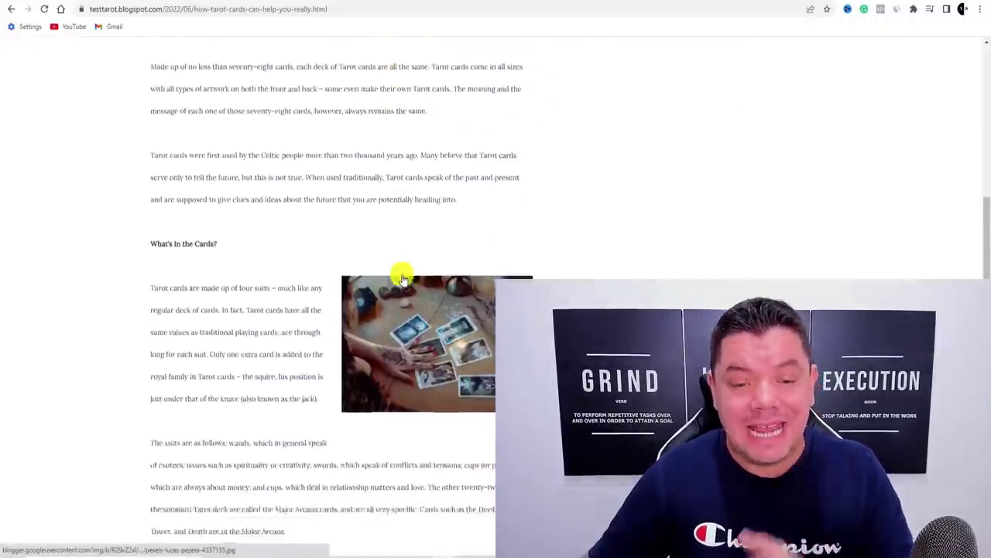
scroll(212, 288, "down", 2)
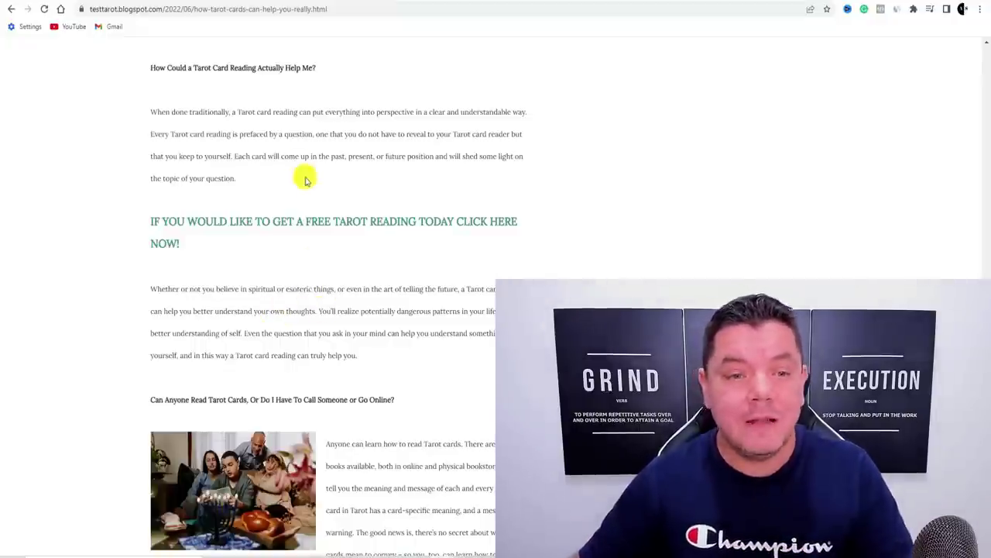
scroll(284, 166, "up", 2)
scroll(224, 188, "down", 2)
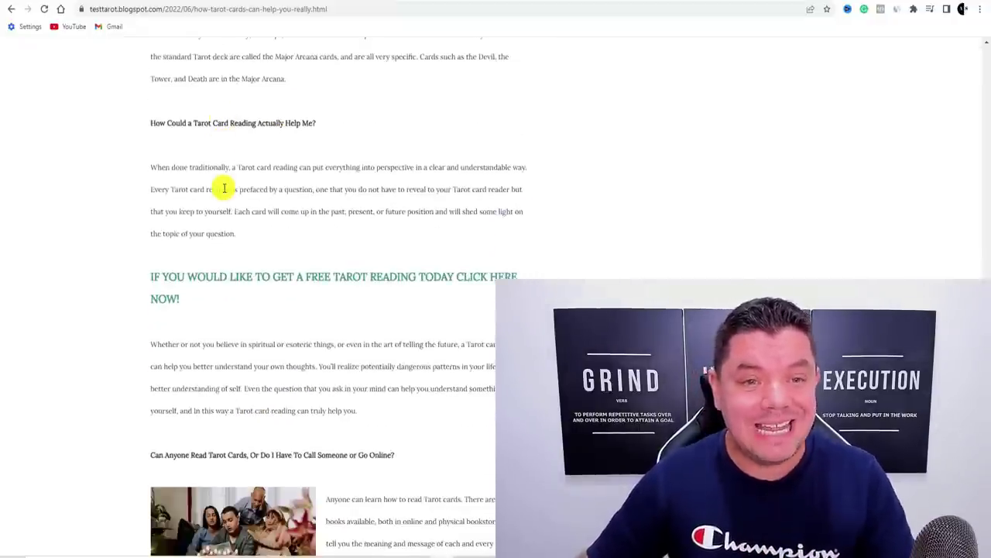
Go to the ClickBank affiliate marketplace and list the offers in the Spirituality, New Age & Alternative Beliefs category
left_click(215, 8)
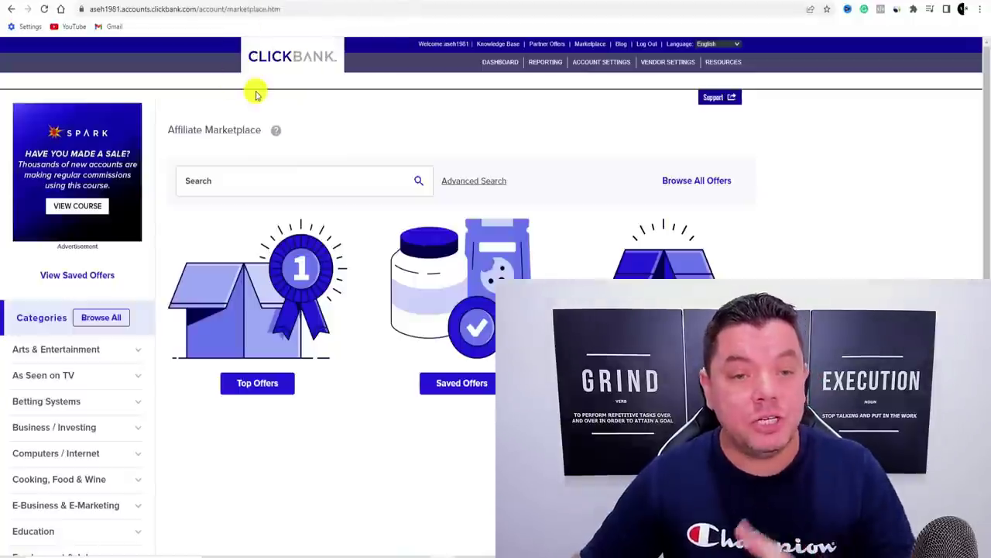
left_click(197, 180)
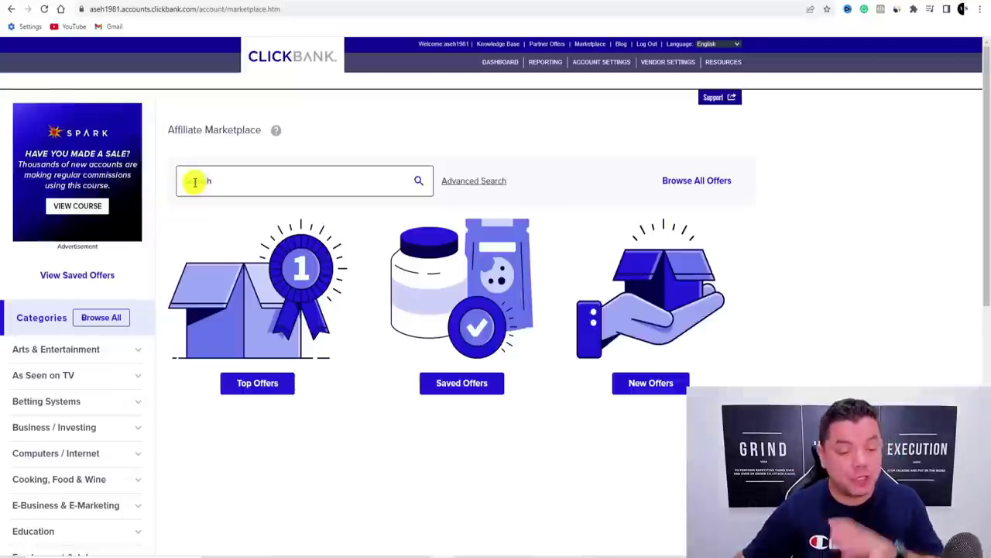
scroll(78, 277, "down", 3)
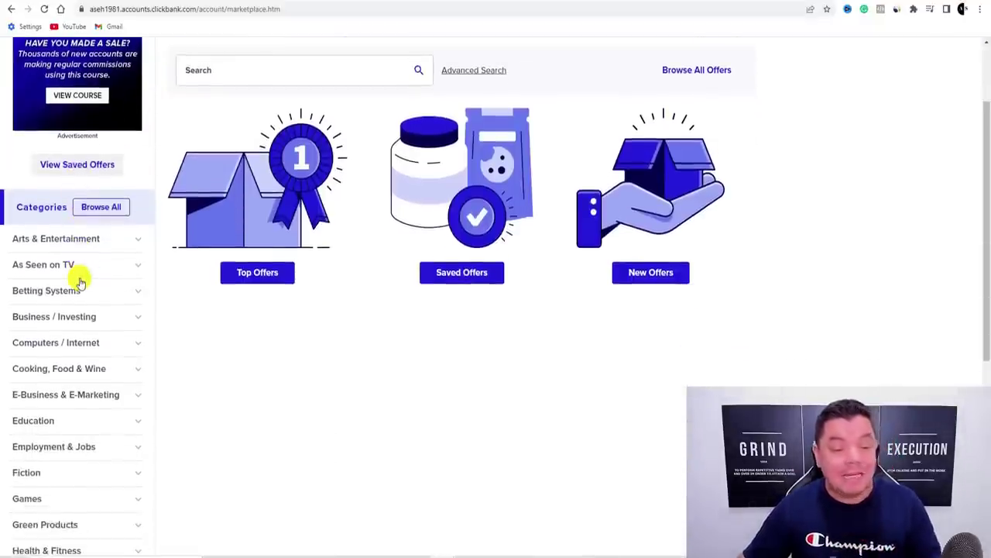
scroll(83, 290, "down", 6)
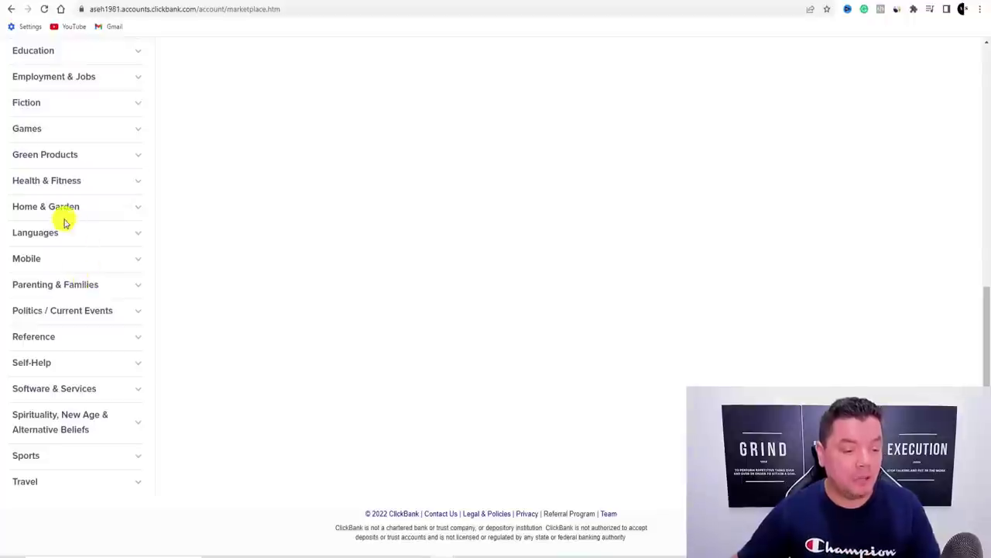
left_click(45, 422)
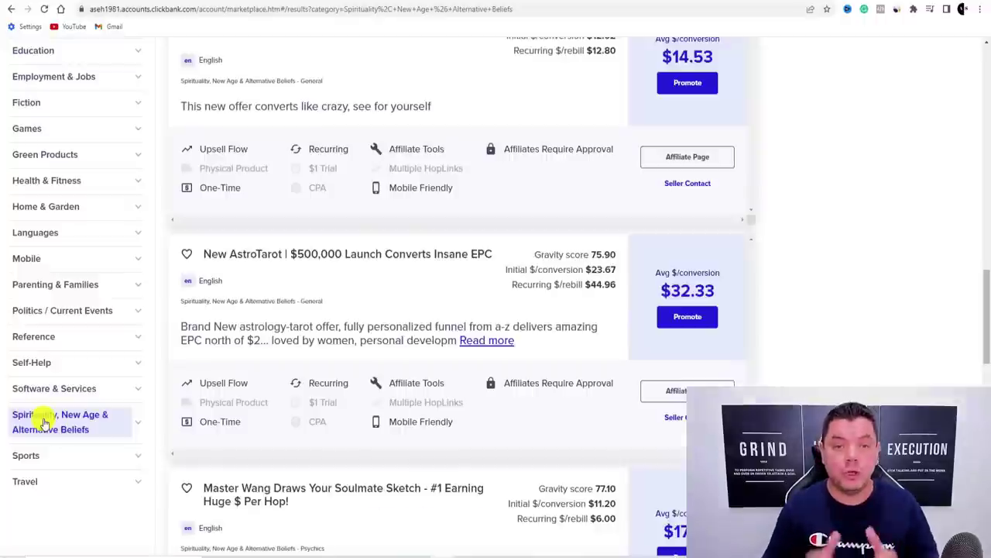
Review the spirituality offers from the first result down to the New AstroTarot offer, comparing gravity scores and average earnings per conversion
scroll(265, 320, "up", 15)
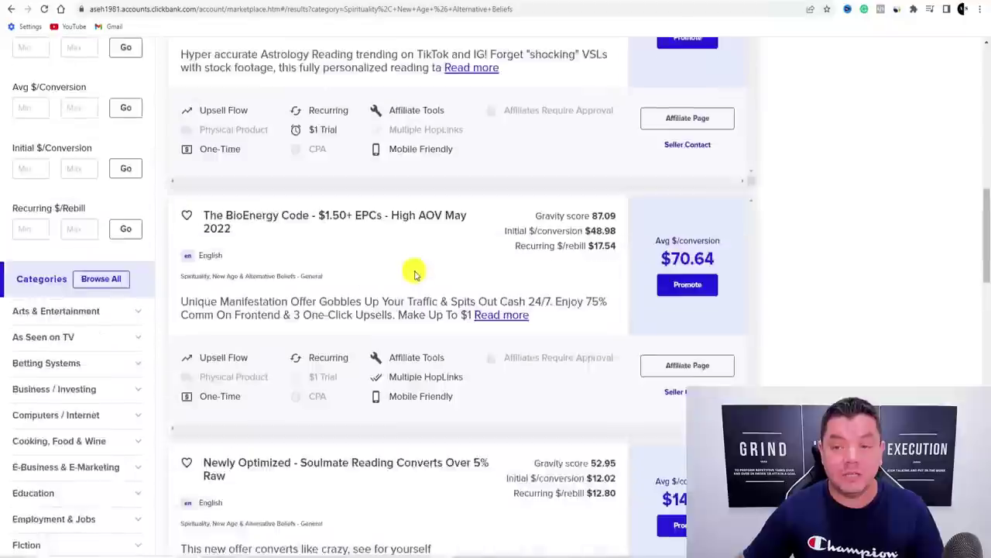
scroll(425, 279, "up", 2)
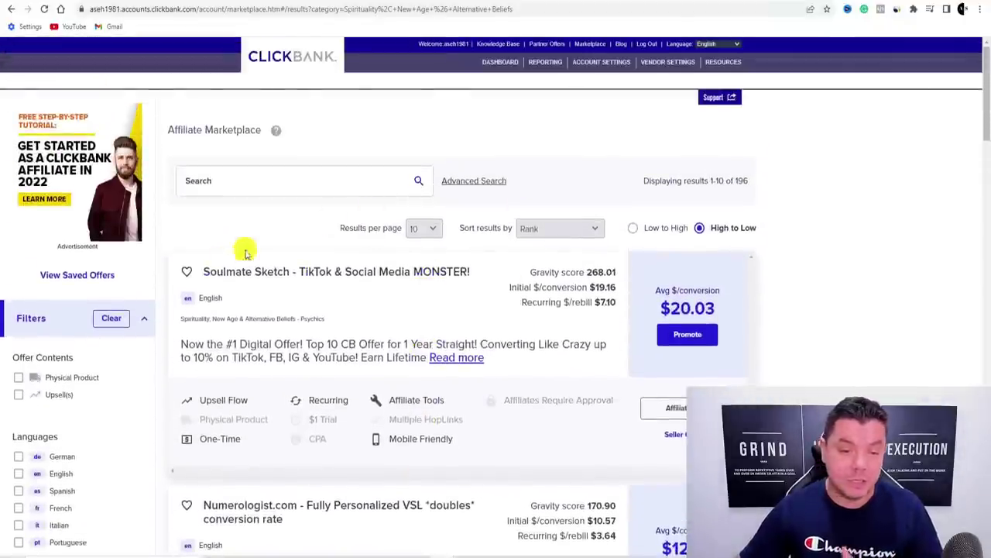
scroll(217, 188, "down", 2)
scroll(409, 162, "down", 1)
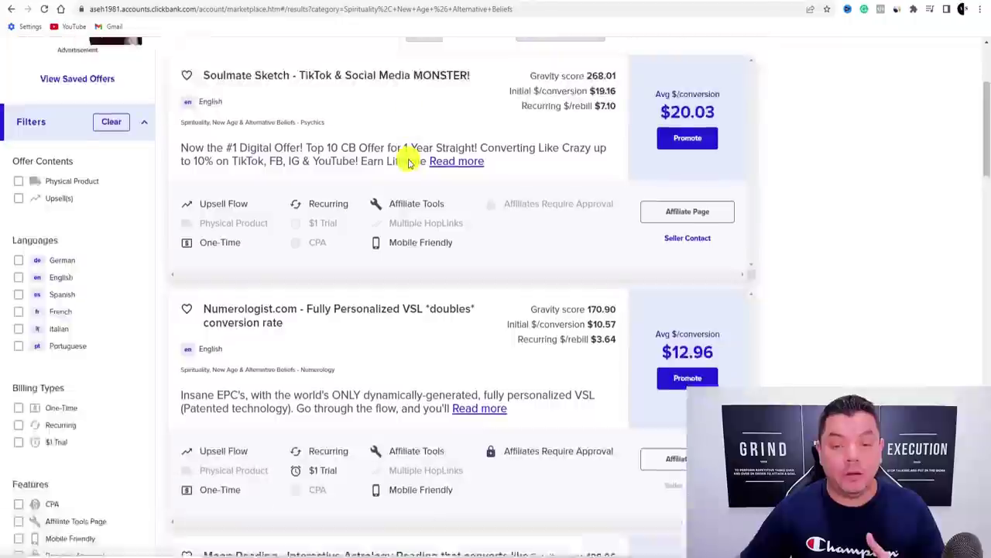
scroll(409, 163, "down", 1)
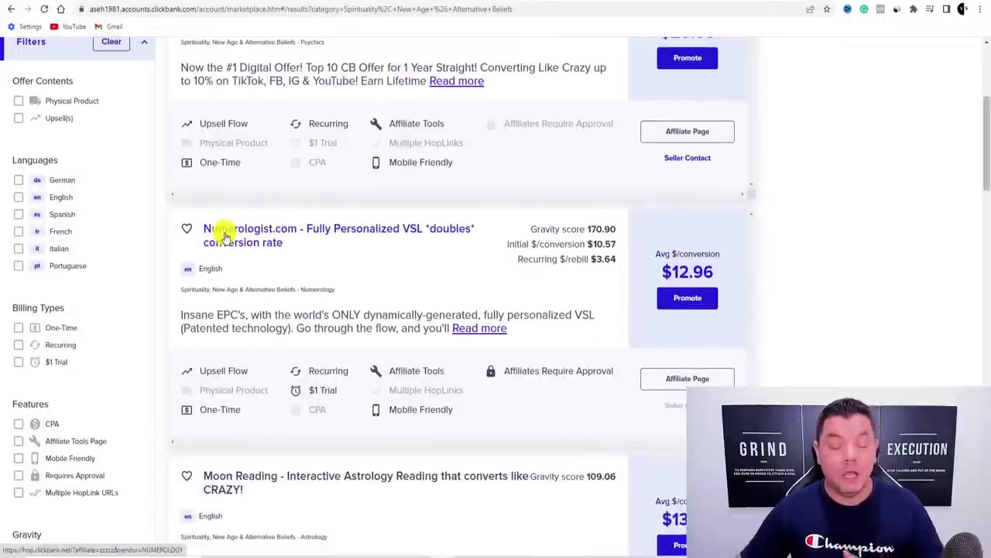
scroll(228, 231, "down", 4)
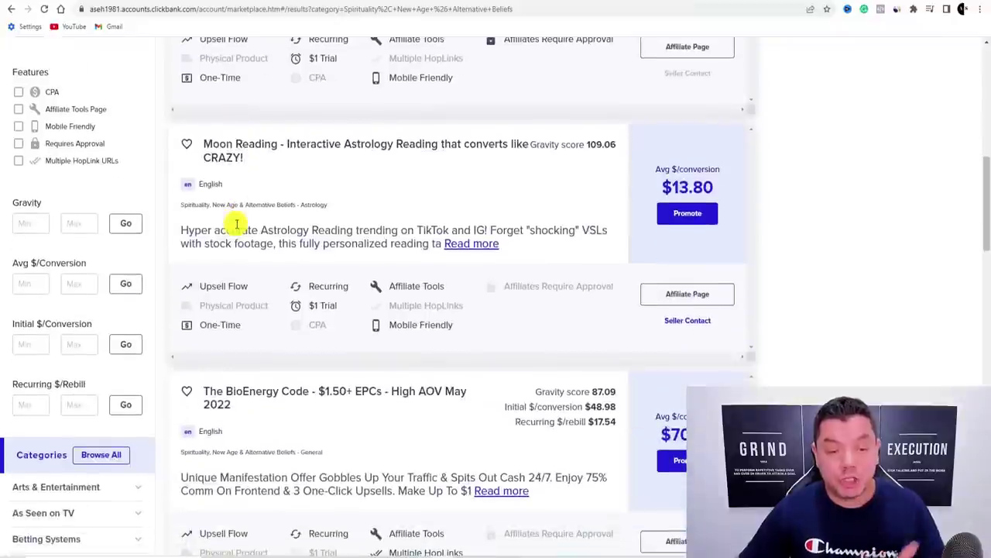
scroll(237, 226, "down", 1)
scroll(237, 232, "down", 4)
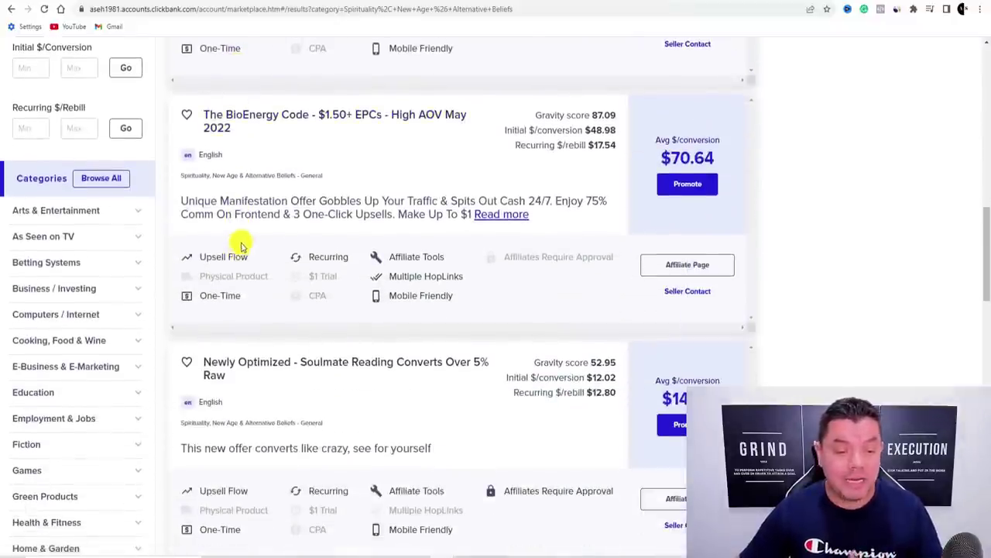
scroll(327, 277, "down", 3)
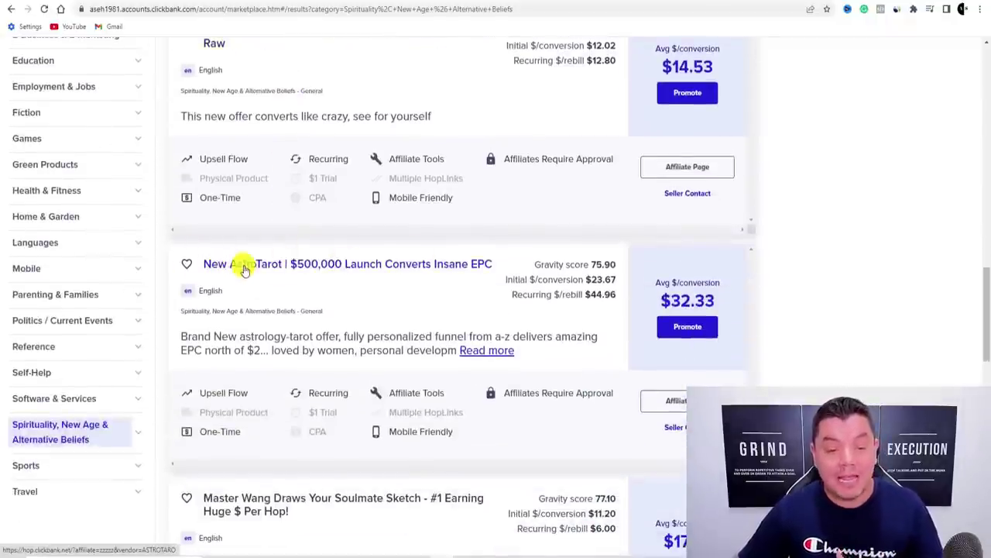
scroll(431, 275, "down", 1)
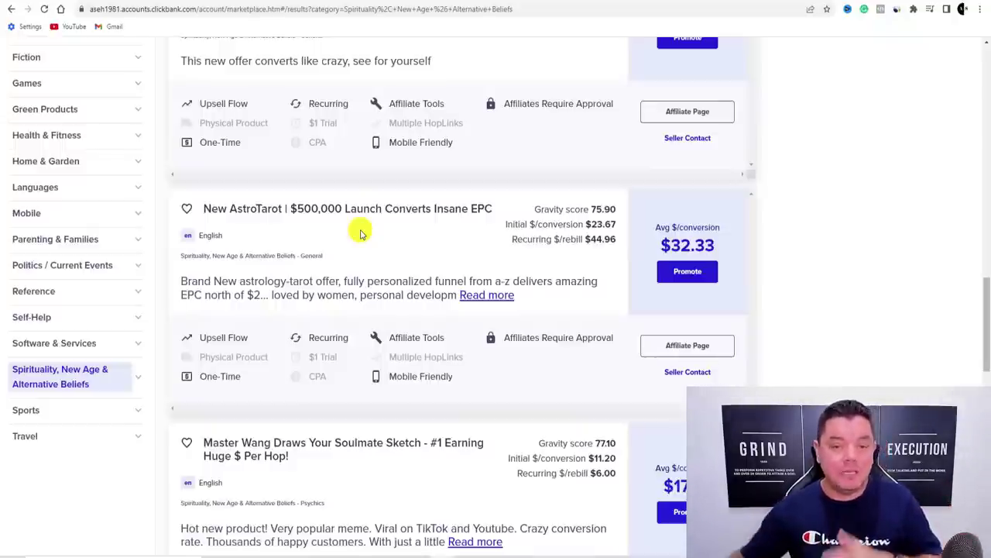
Look through the remaining spirituality offers down to Your Astrology Language and return to the New AstroTarot offer
scroll(398, 235, "down", 5)
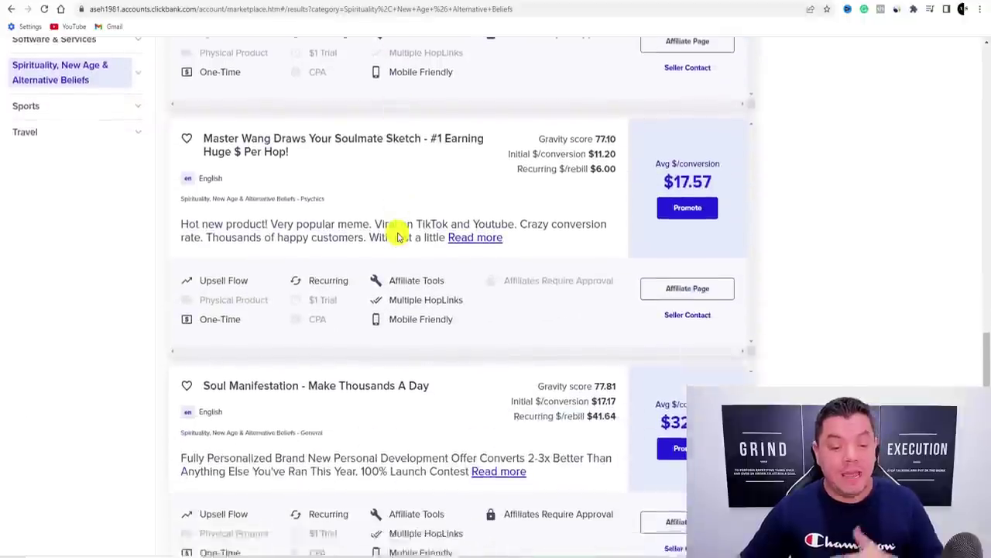
scroll(397, 237, "down", 1)
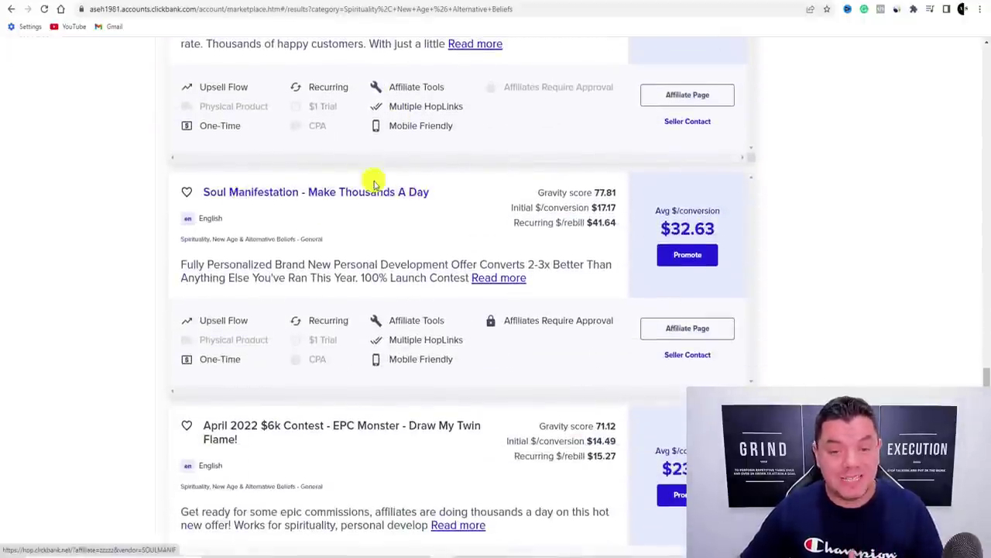
scroll(282, 214, "down", 2)
scroll(281, 233, "down", 3)
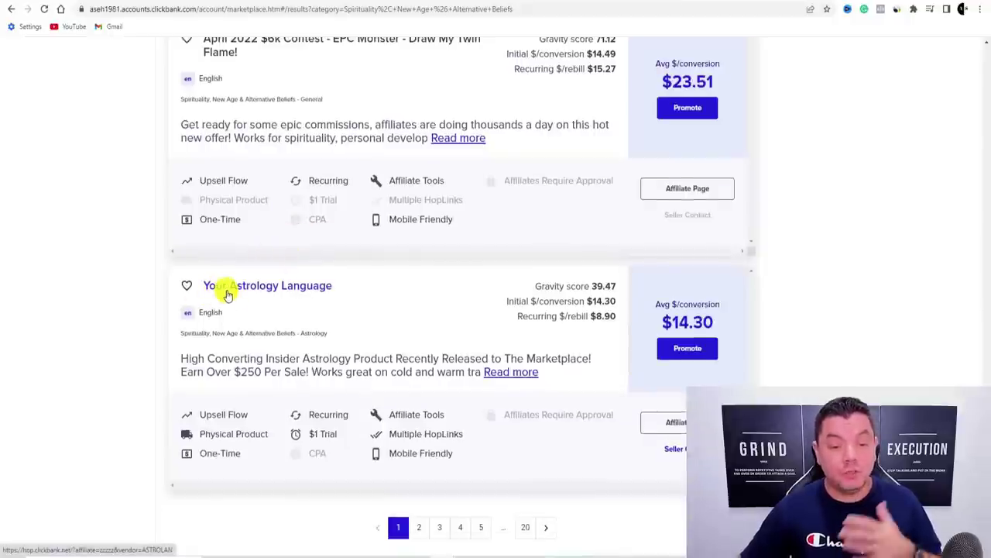
scroll(227, 295, "down", 1)
scroll(310, 279, "up", 7)
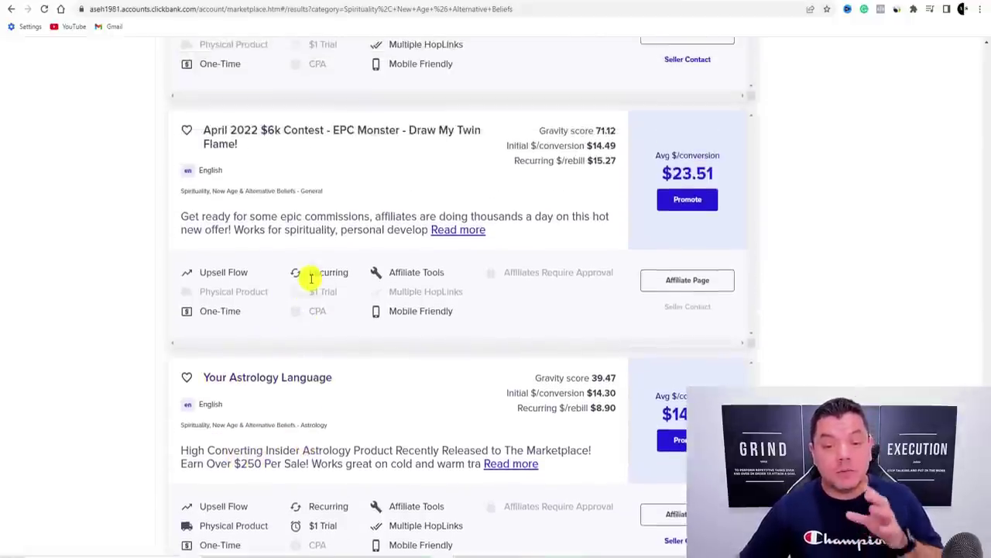
scroll(337, 287, "up", 6)
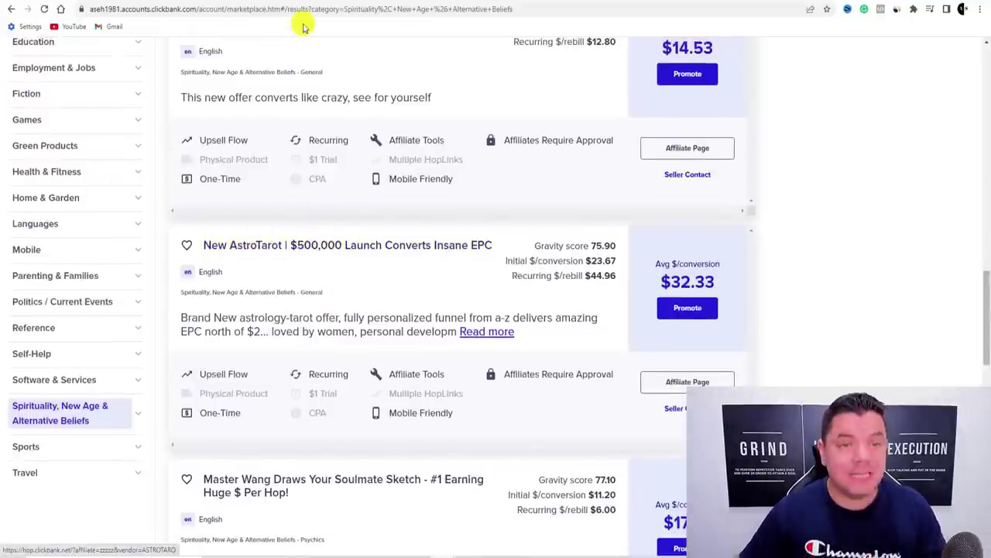
Examine the New AstroTarot offer's Free AstroTarot Reading landing page, including its headline and card selection
scroll(419, 147, "down", 3)
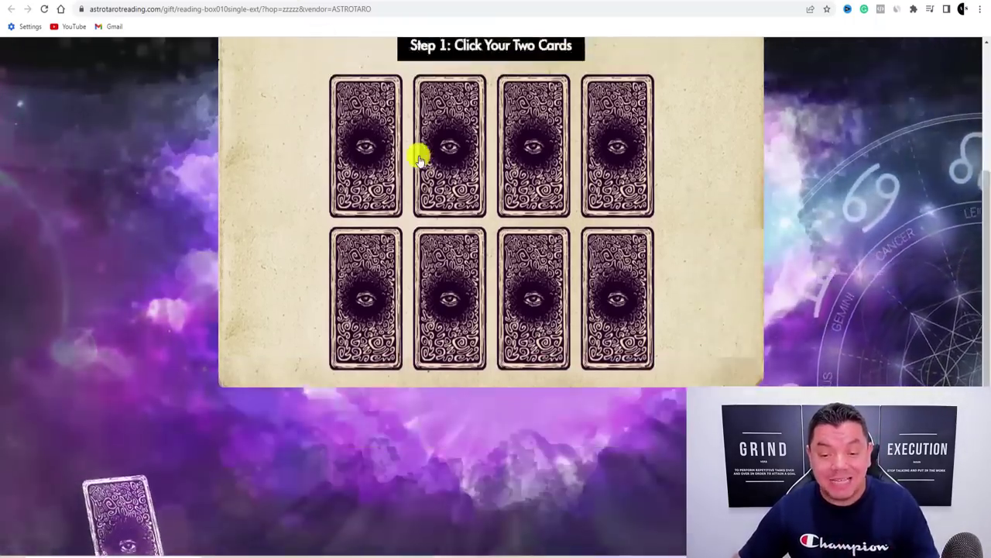
scroll(421, 155, "down", 1)
scroll(471, 173, "up", 4)
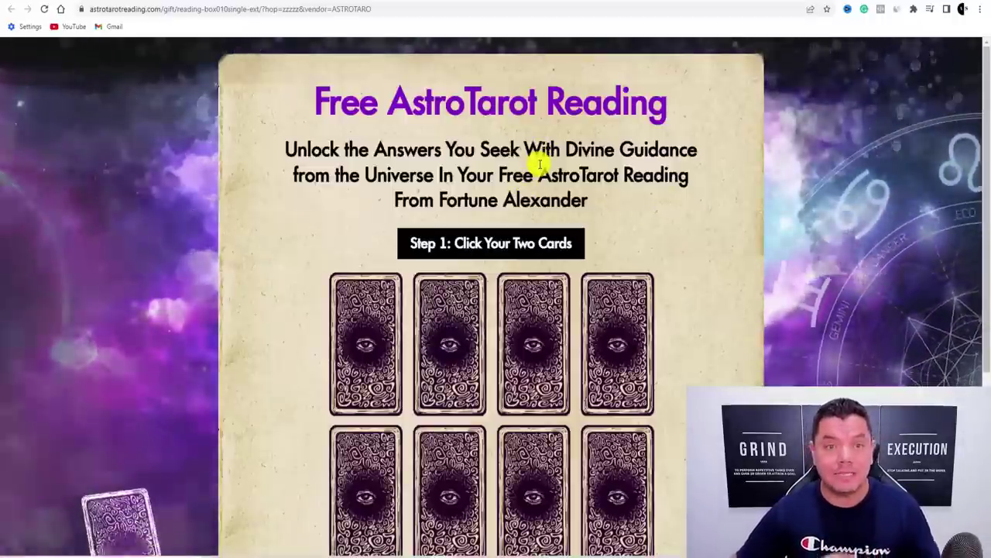
Go back to the ClickBank marketplace and check the New AstroTarot offer's gravity score and average earnings per conversion
left_click(256, 3)
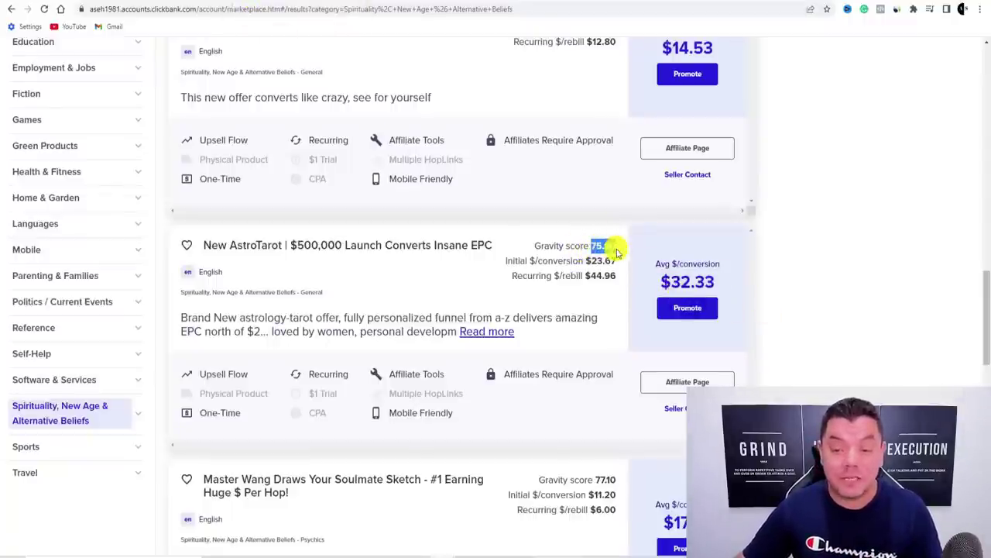
left_click(830, 276)
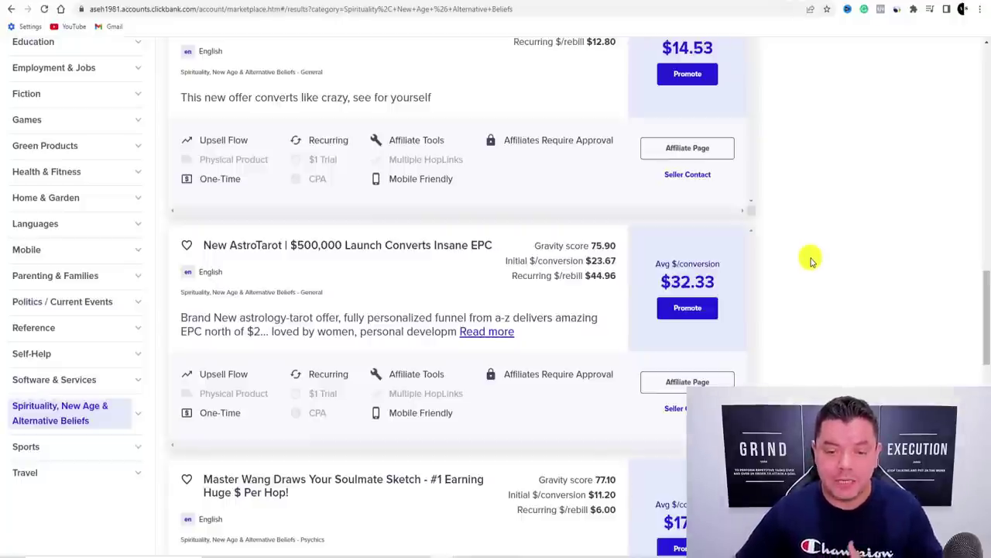
scroll(561, 304, "down", 2)
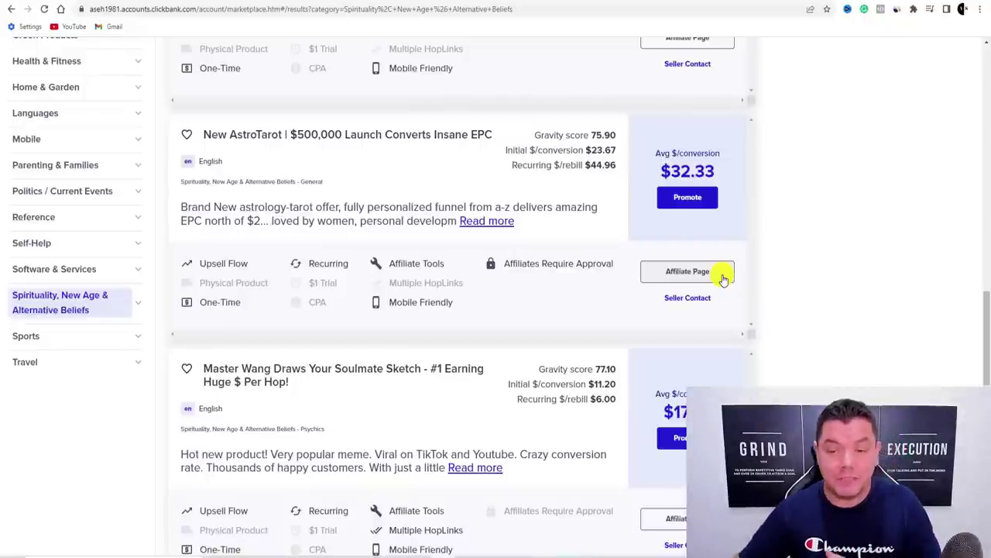
scroll(686, 271, "up", 2)
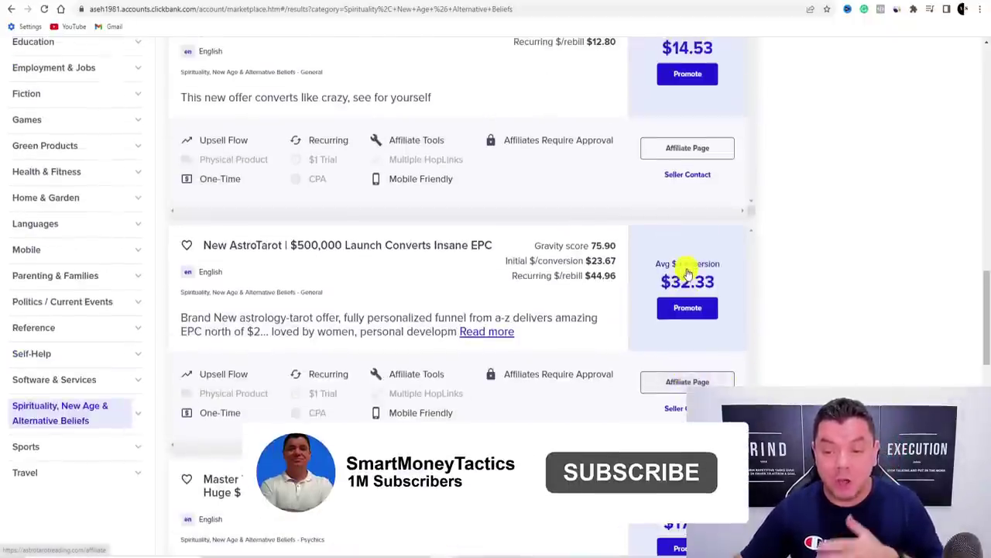
Open the approval details for promoting the New AstroTarot offer, check the seller's affiliate page link, and close them
scroll(719, 298, "down", 1)
scroll(719, 298, "down", 1)
left_click(686, 271)
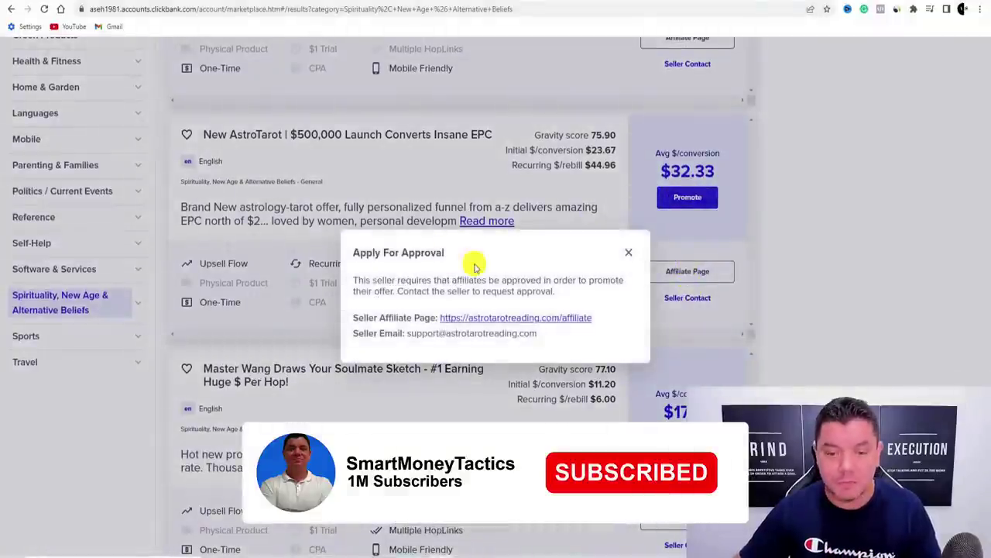
left_click_drag(436, 317, 612, 320)
left_click(612, 320)
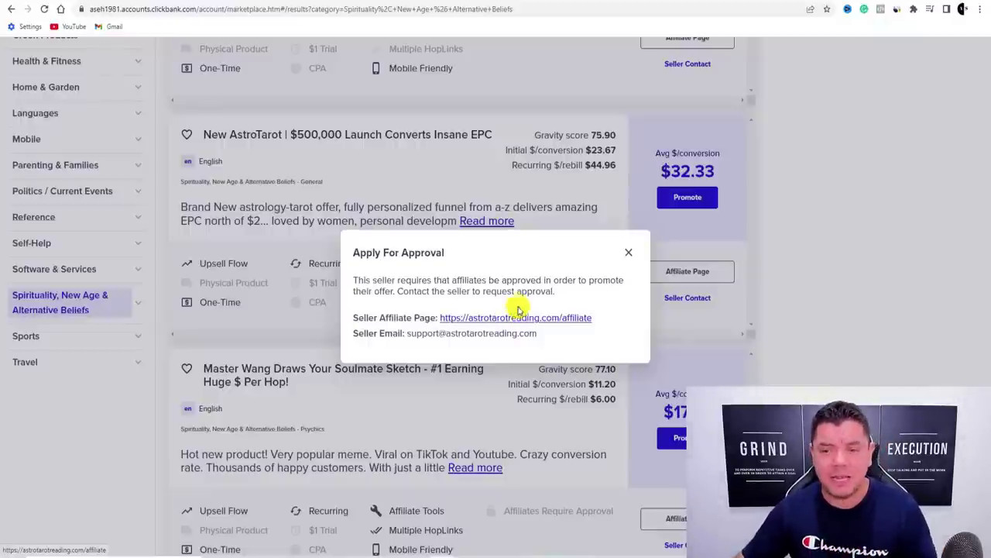
left_click(628, 252)
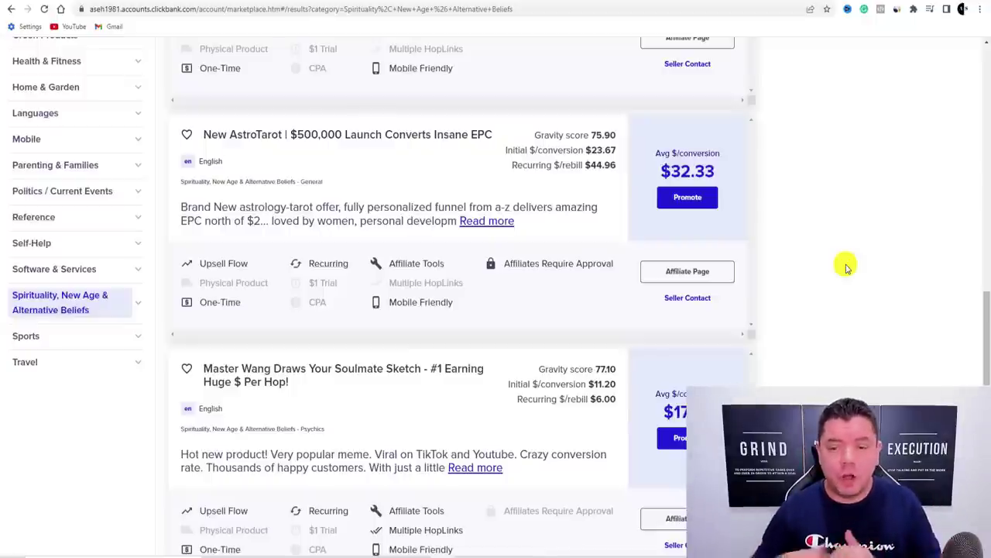
Compare the New AstroTarot offer with the Master Wang, Soul Manifestation and Draw My Twin Flame offers below it
scroll(469, 314, "down", 6)
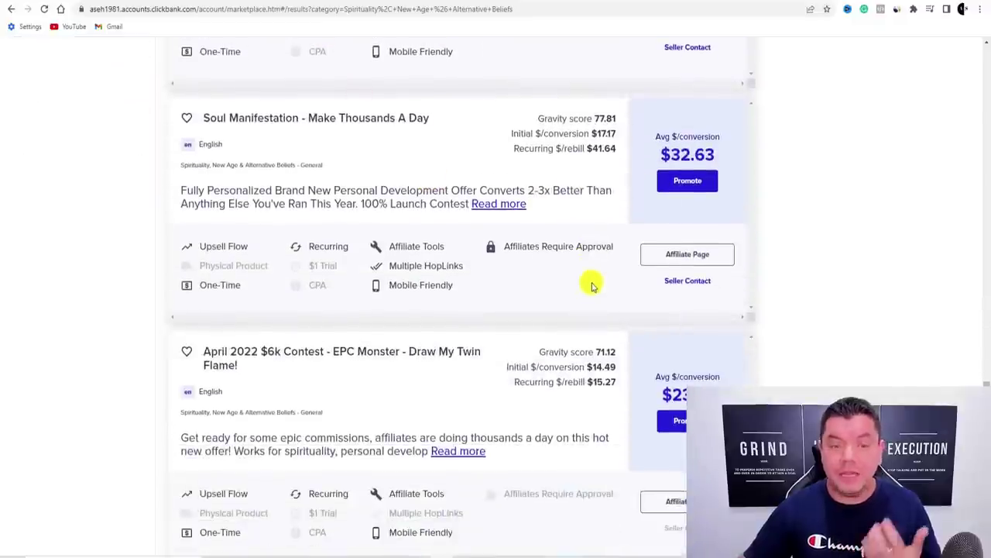
scroll(544, 289, "up", 7)
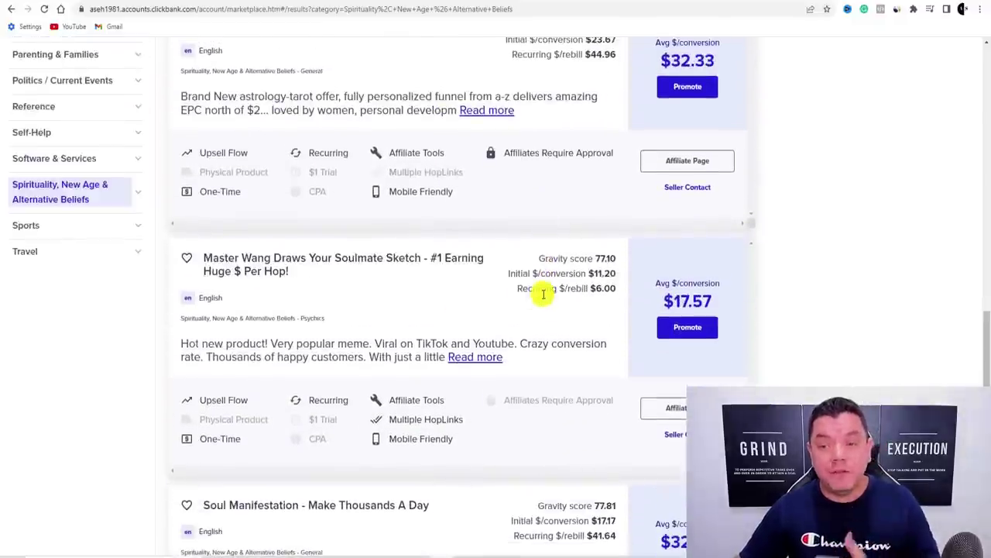
scroll(544, 297, "up", 1)
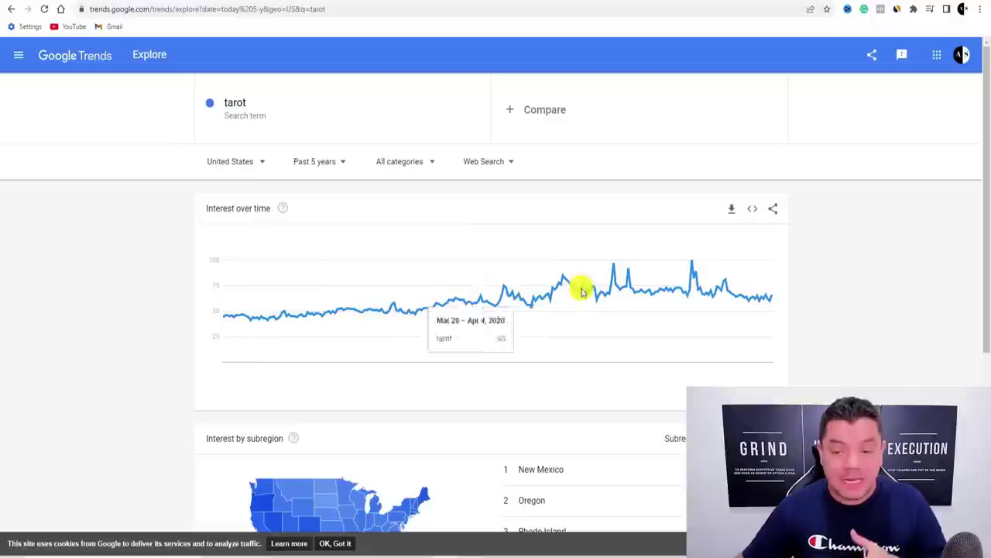
Show the United States search interest for "tarot" over the past 12 months in Google Trends
left_click(304, 162)
left_click(332, 350)
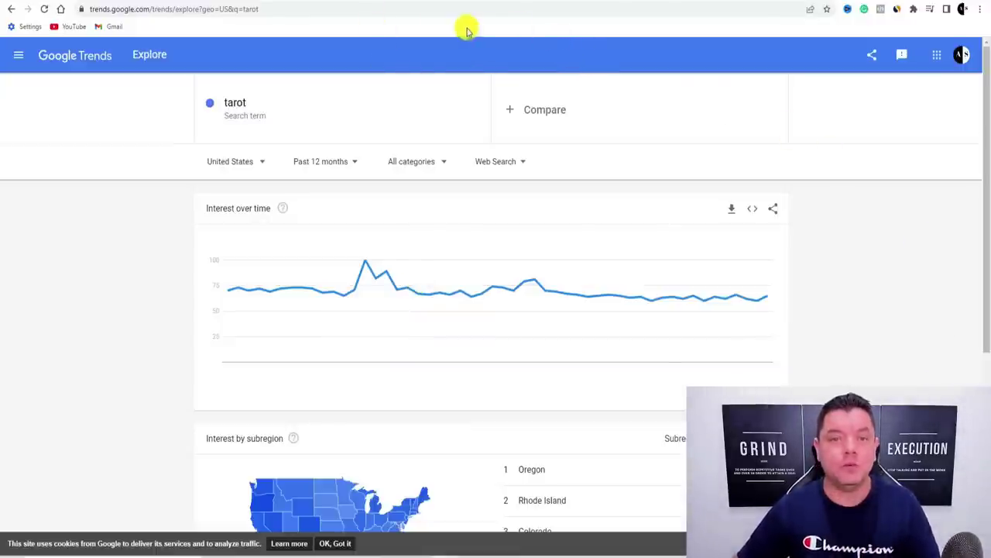
Switch to the Google results for "Free Plr articles" and look over the listed free PLR article sites
left_click(374, 3)
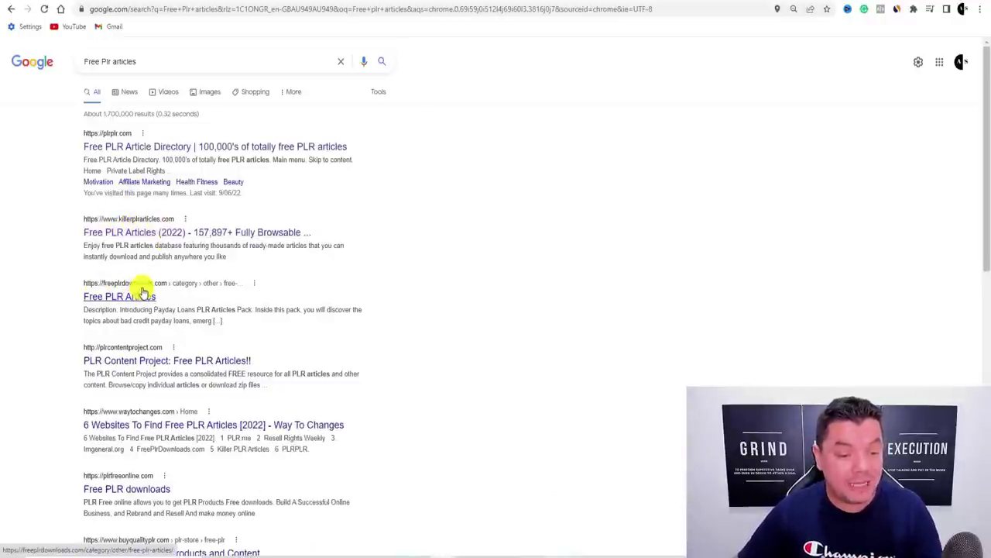
scroll(144, 306, "down", 5)
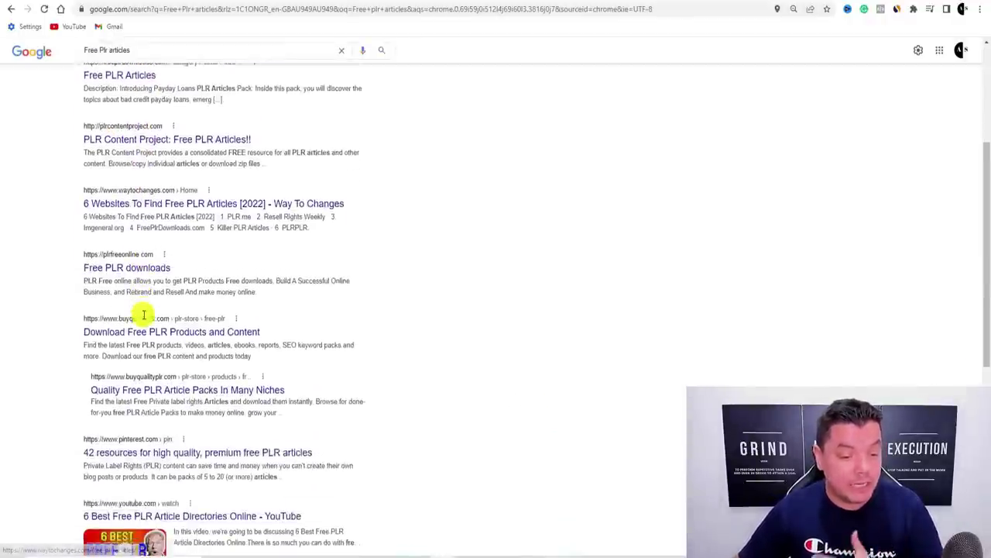
scroll(144, 316, "down", 3)
scroll(151, 318, "up", 7)
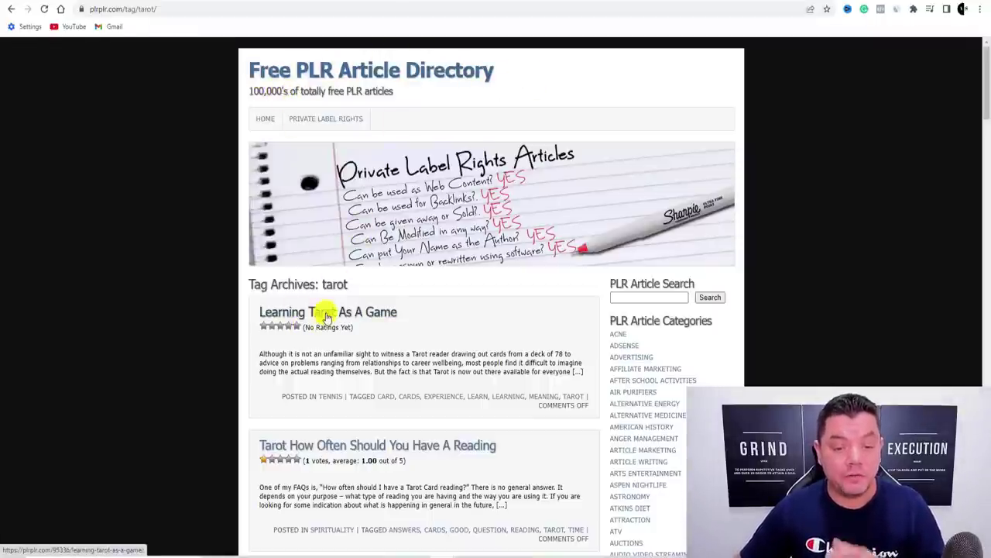
Look over the tarot-tagged articles in the Free PLR Article Directory, from "Learning Tarot As A Game" to "What Is Tarot Astrology"
scroll(357, 322, "down", 4)
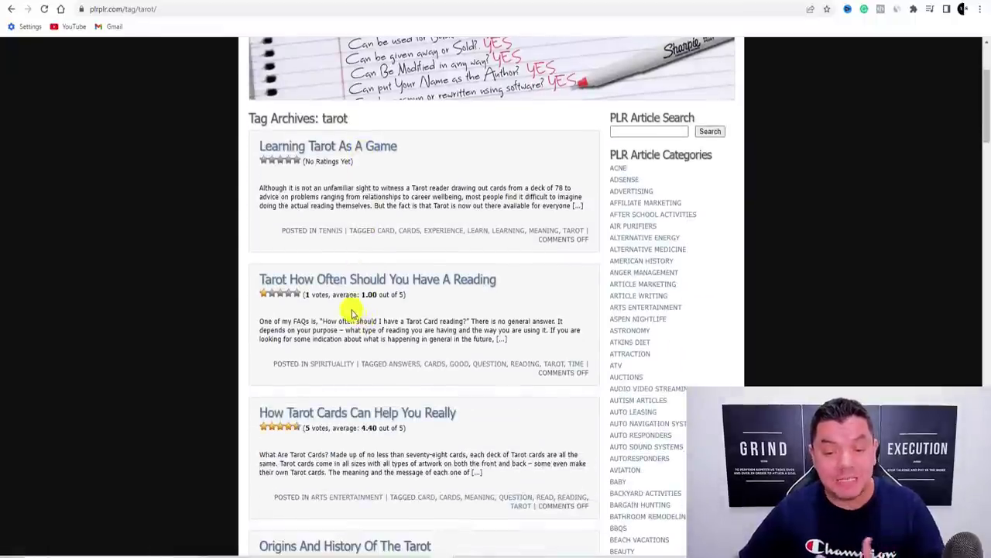
scroll(411, 250, "down", 1)
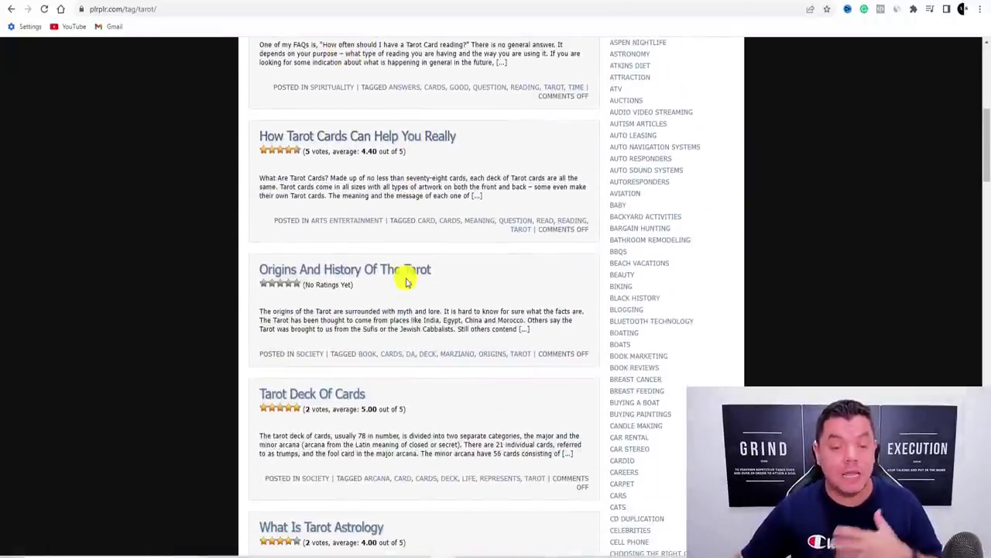
scroll(411, 312, "up", 5)
Switch to the Killer PLR Articles site and search its article database for "tarot"
left_click(443, 2)
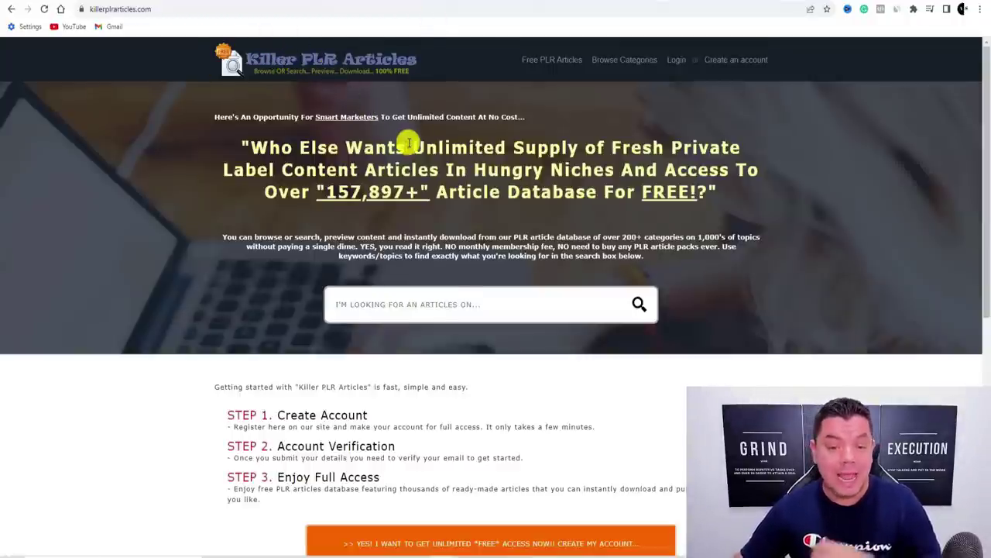
scroll(414, 194, "down", 1)
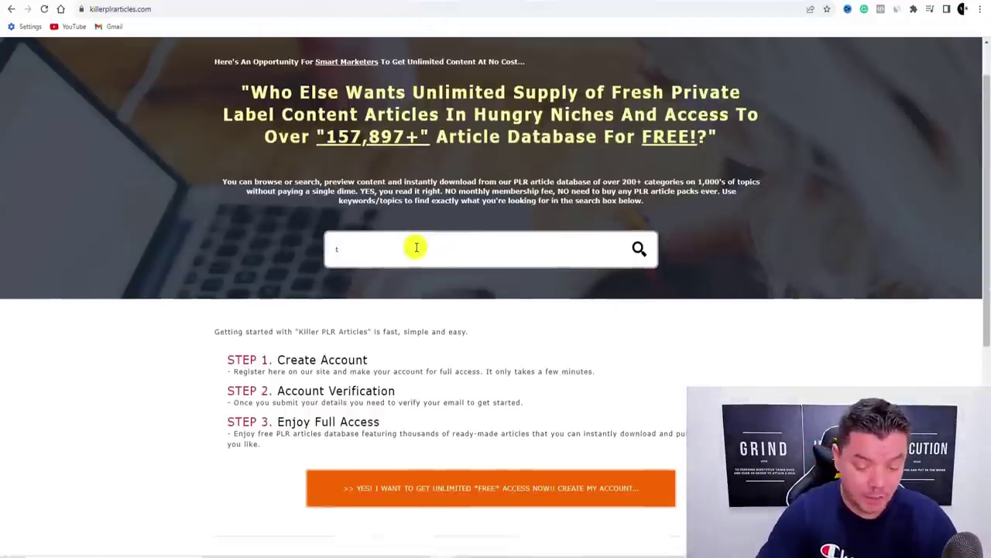
left_click(416, 247)
type("tarot")
key("Return")
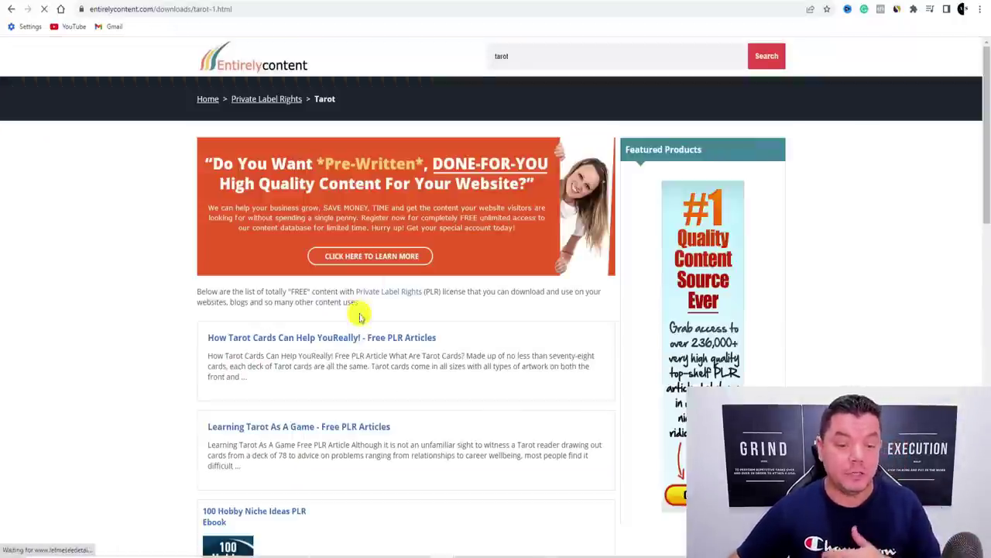
Look through the free tarot PLR articles in the search results to find one suitable for the blog
scroll(356, 316, "down", 3)
scroll(280, 199, "down", 4)
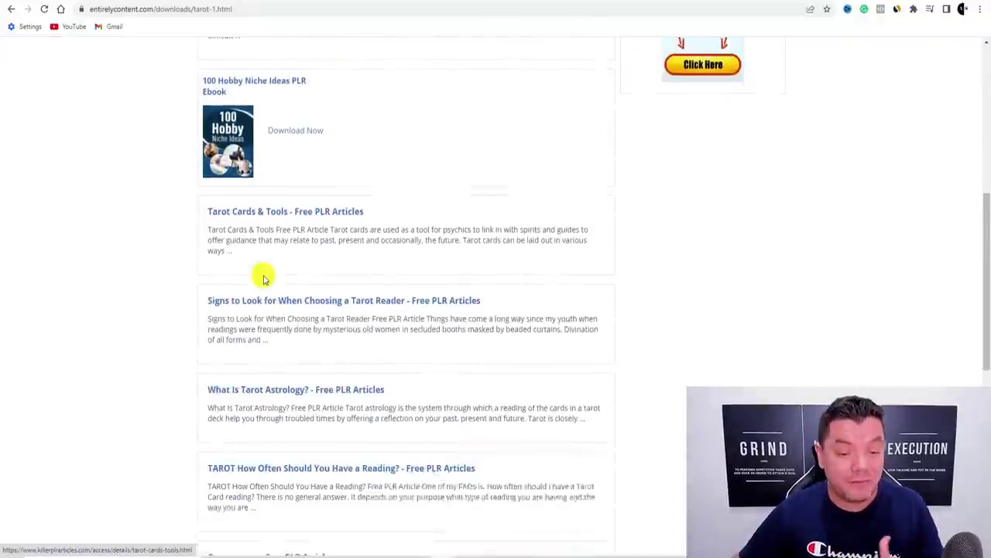
scroll(321, 210, "down", 2)
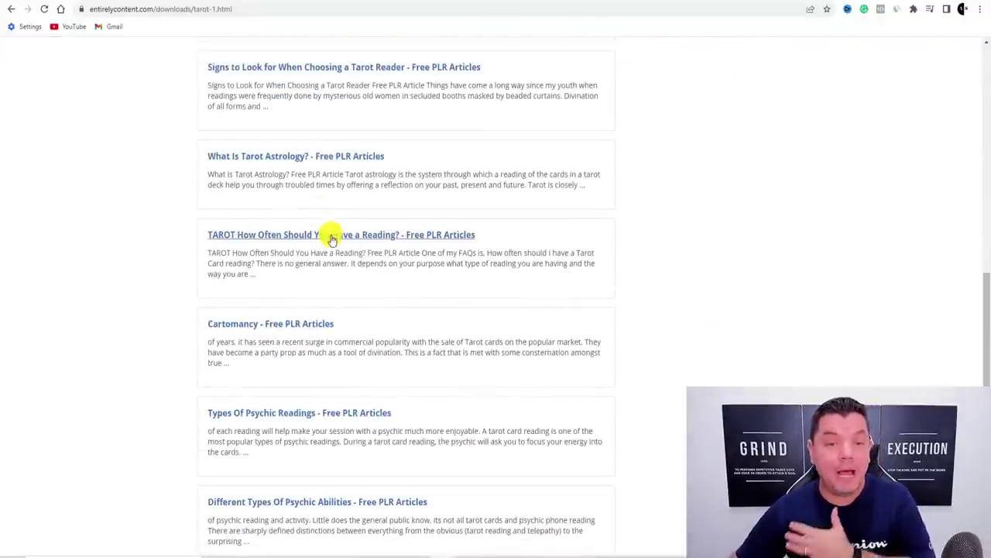
scroll(332, 233, "up", 4)
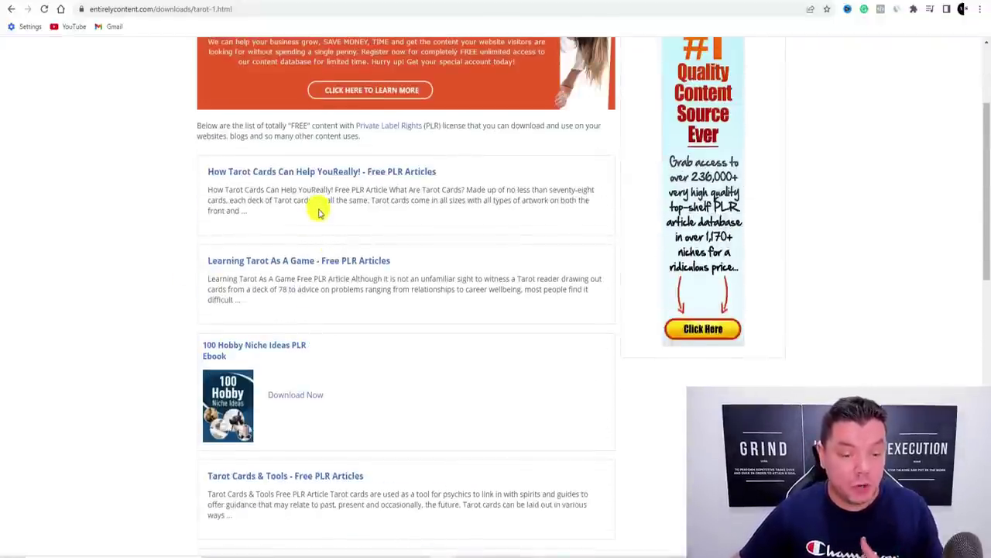
scroll(305, 291, "down", 2)
scroll(292, 304, "down", 2)
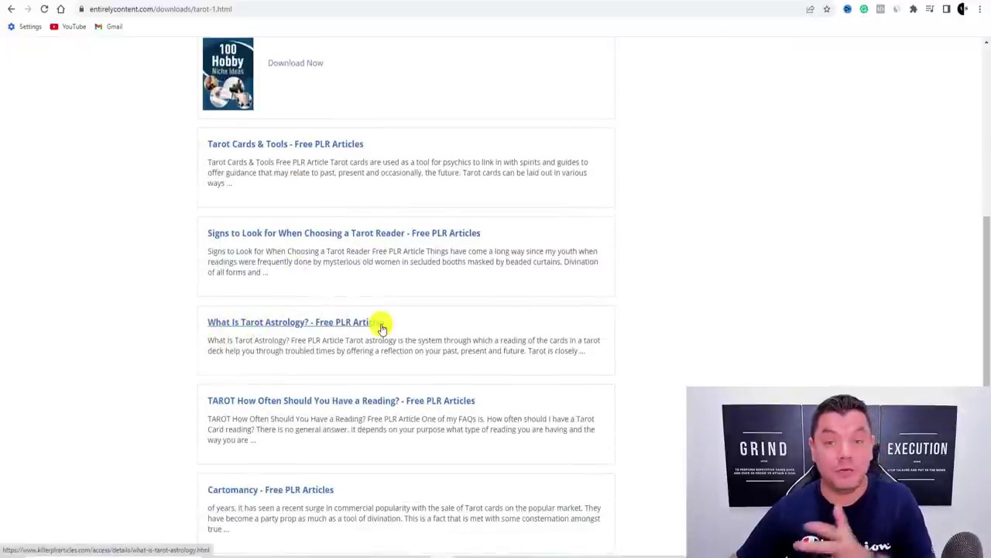
Open the "What Is Tarot Astrology?" PLR article and look over its full text and word count
left_click(353, 322)
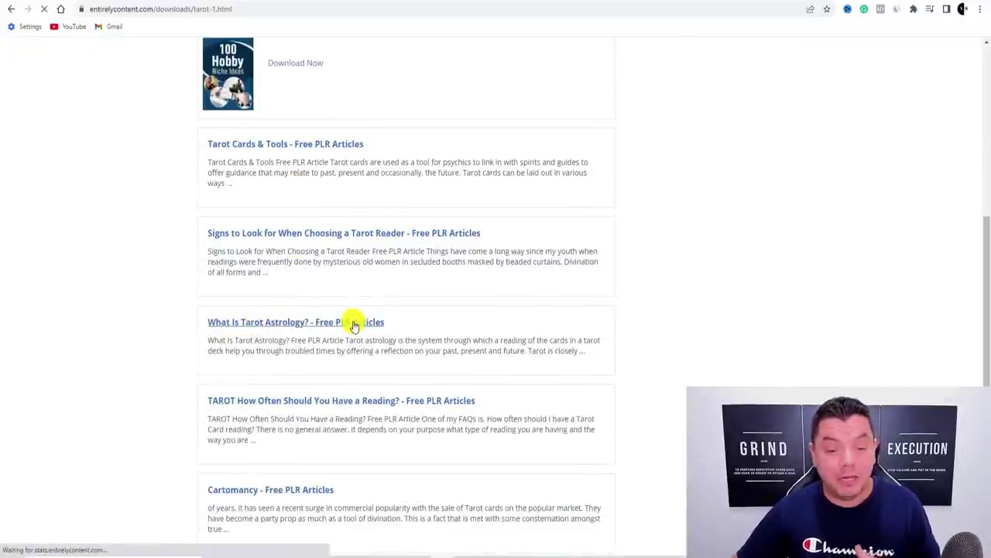
scroll(370, 347, "down", 15)
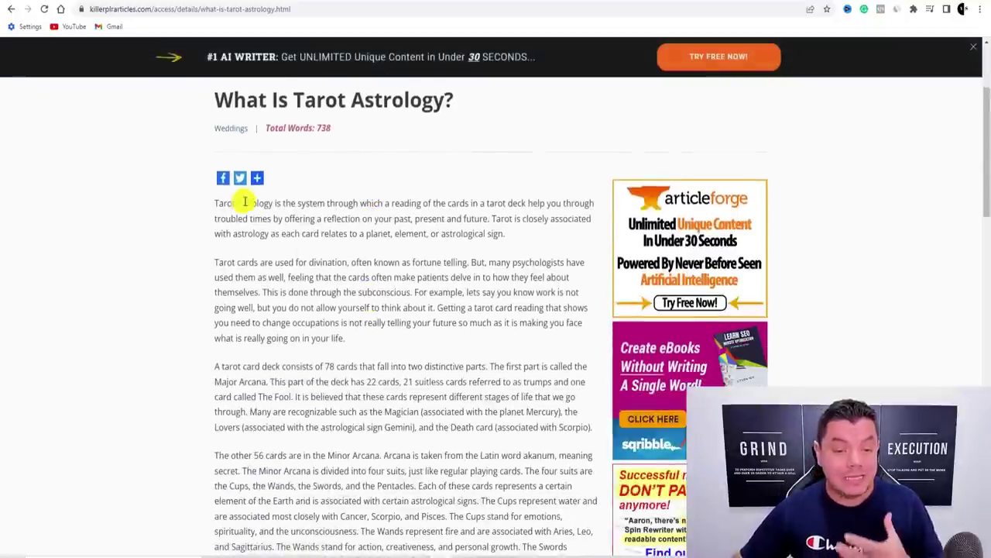
scroll(365, 255, "up", 15)
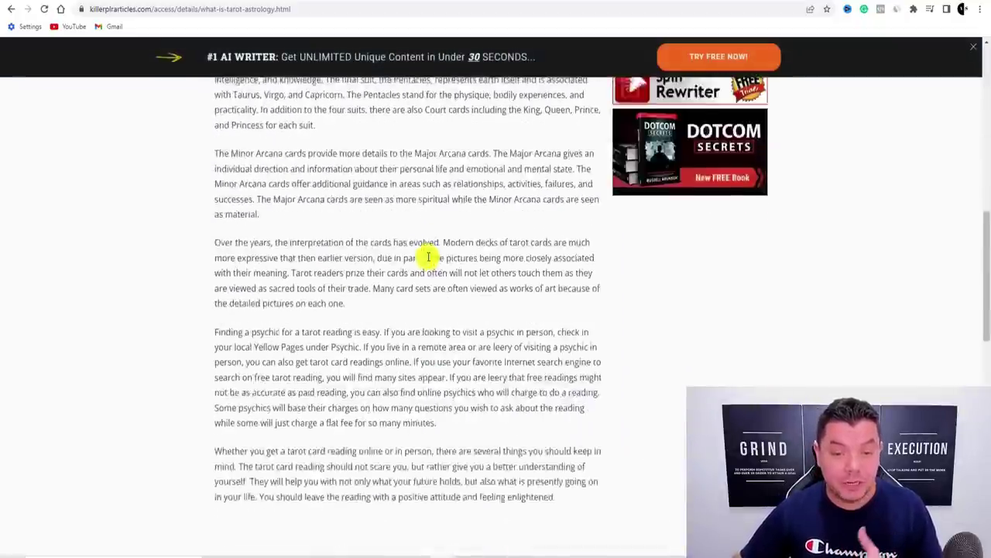
scroll(442, 318, "down", 15)
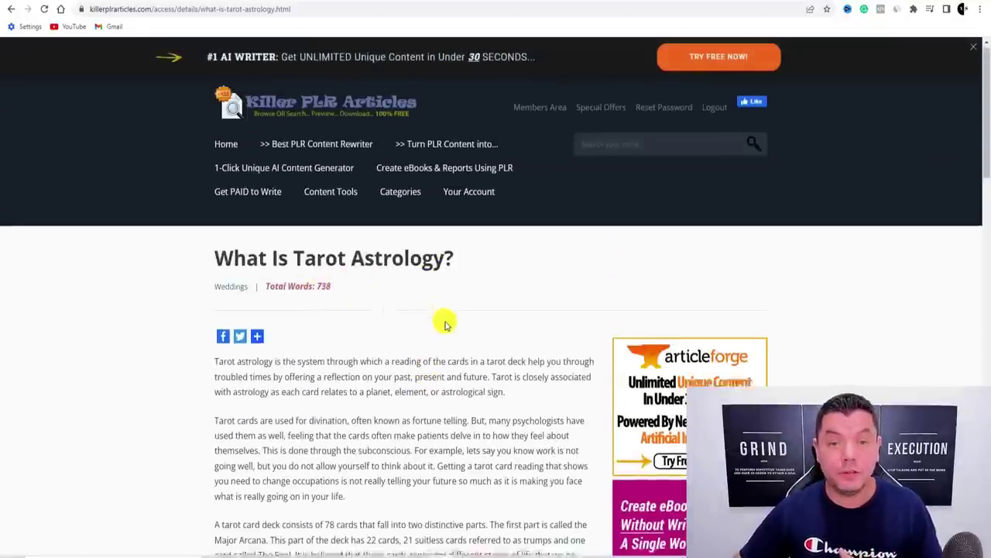
scroll(445, 310, "down", 2)
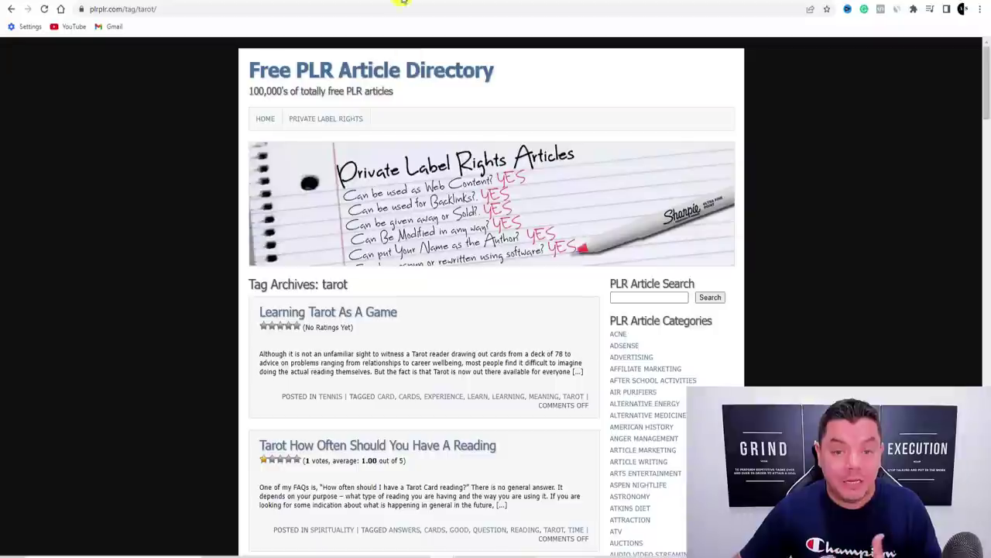
Open the "How Tarot Cards Can Help You Really" article in the Free PLR Article Directory and look over its text and word count
scroll(451, 276, "down", 5)
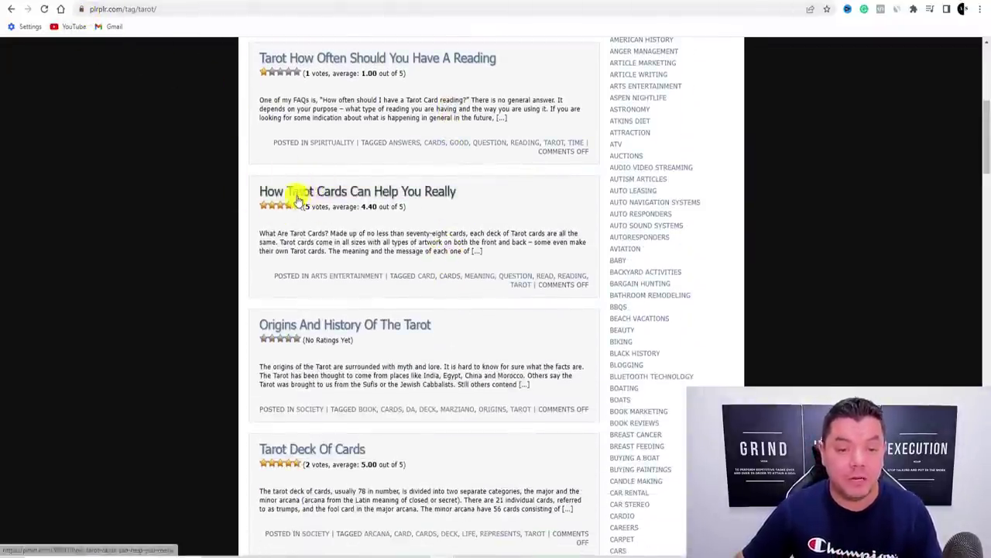
left_click(378, 196)
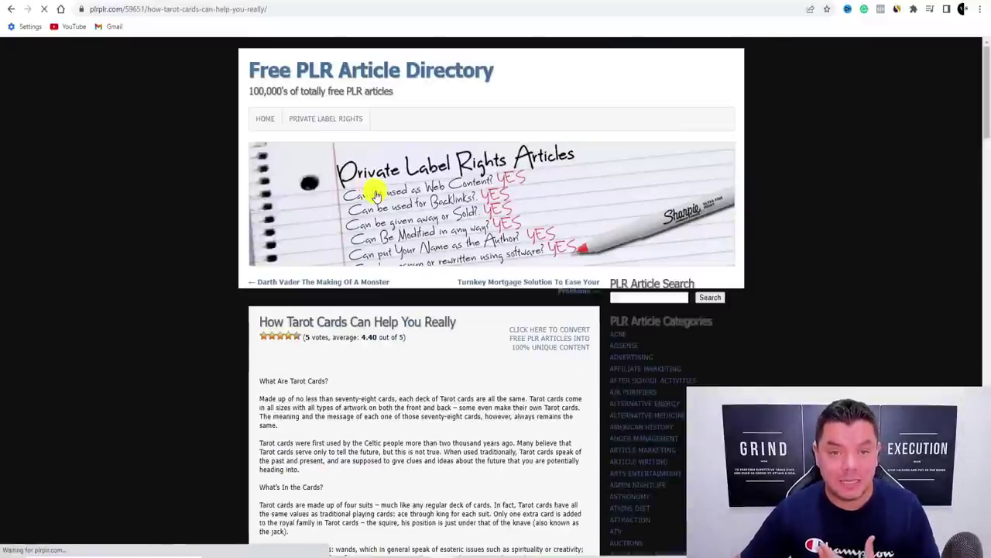
scroll(389, 195, "down", 3)
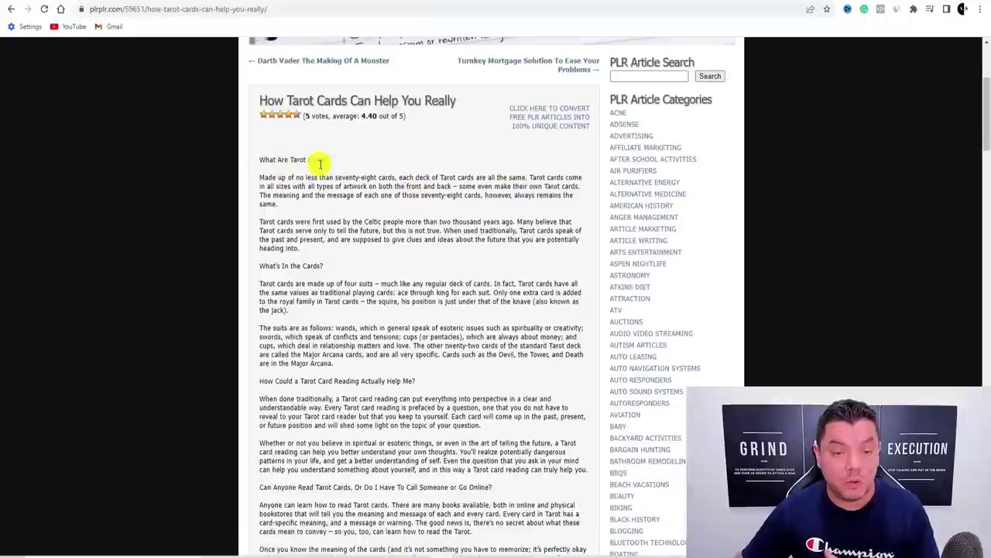
scroll(348, 266, "down", 5)
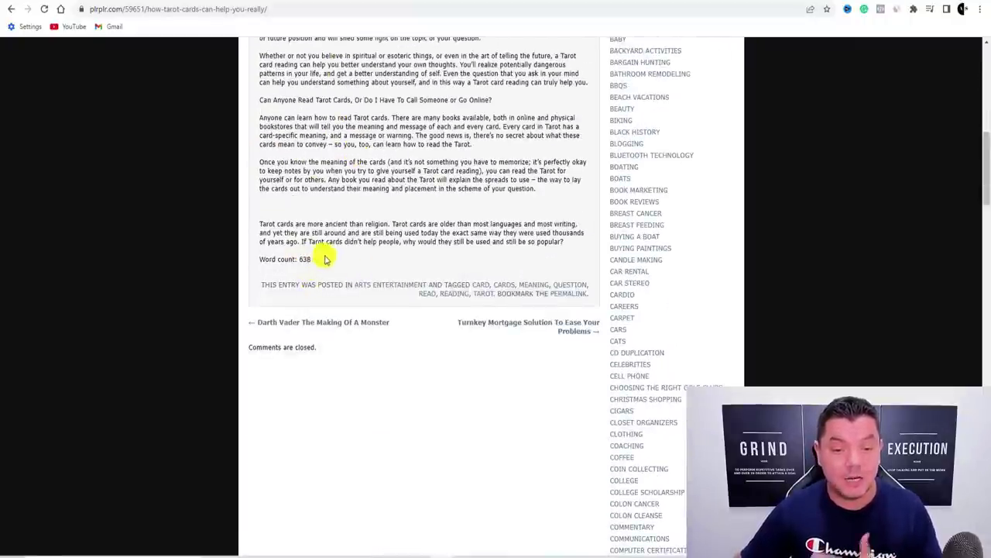
scroll(325, 260, "up", 8)
scroll(405, 340, "down", 2)
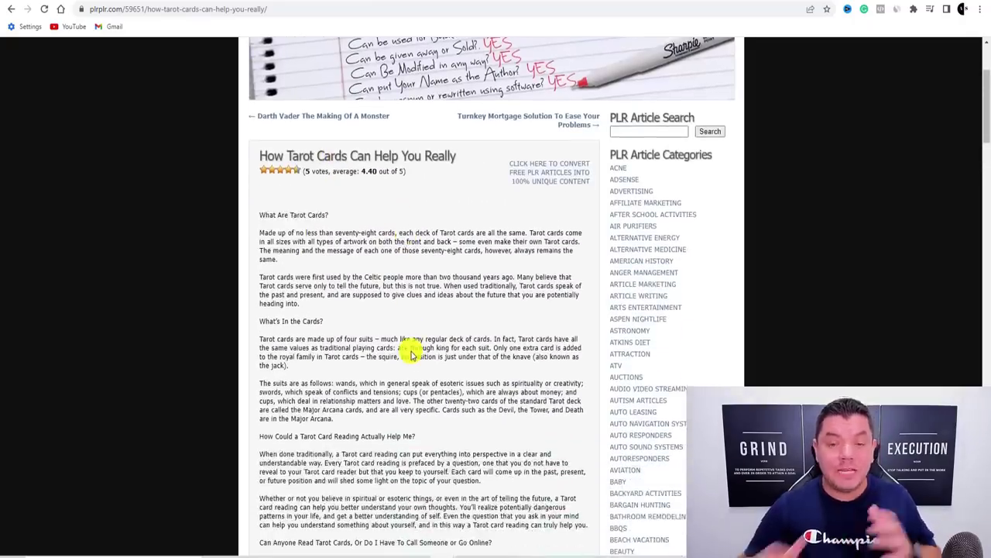
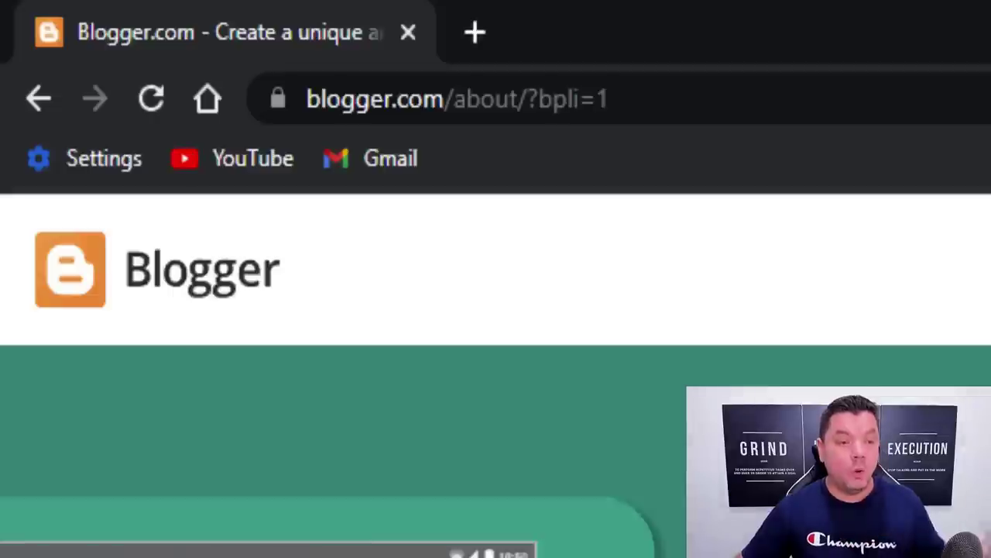
Switch to the Blogger home page and look through its sections on blog designs, domains and earning money
scroll(496, 371, "down", 10)
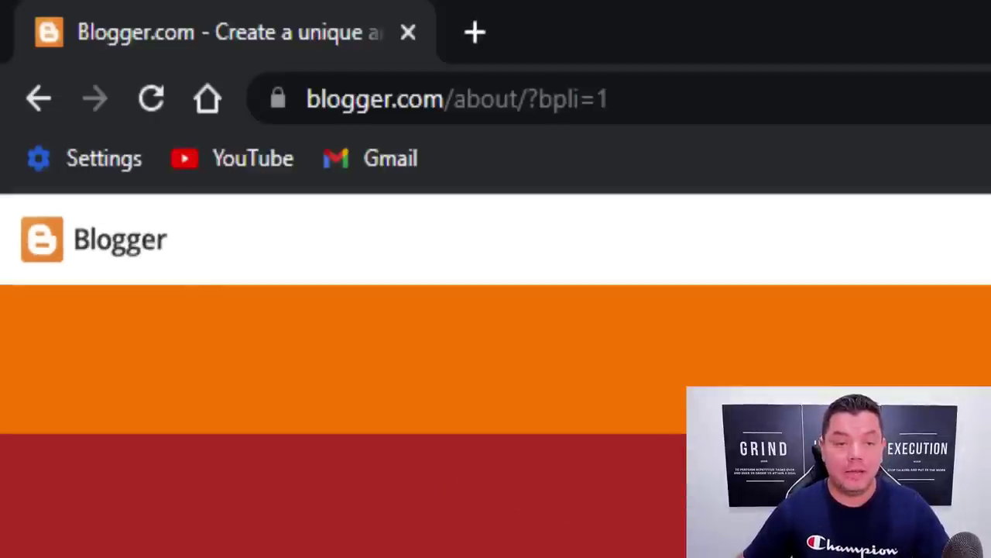
scroll(495, 380, "down", 3)
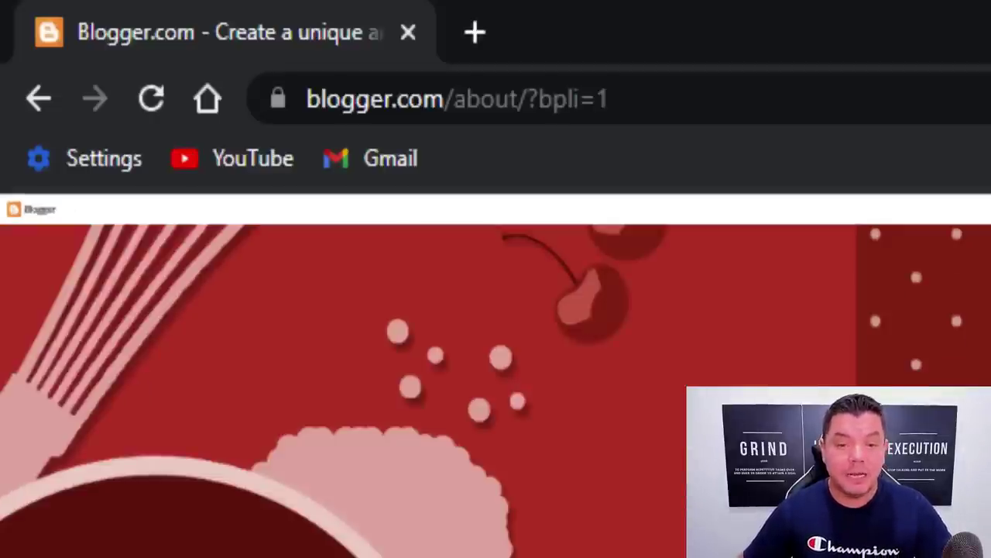
key("ctrl+minus")
key("ctrl+minus")
key("ctrl+minus")
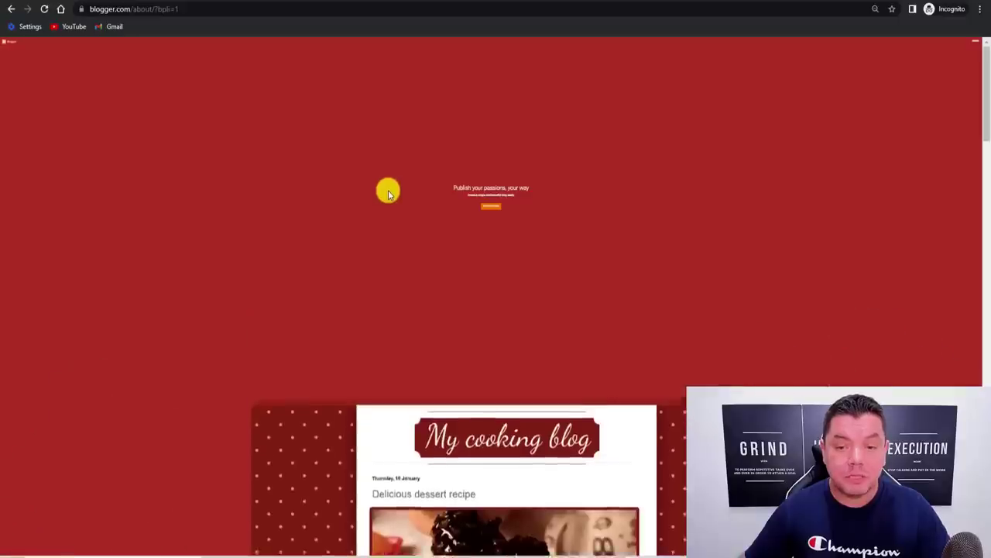
scroll(294, 195, "down", 5)
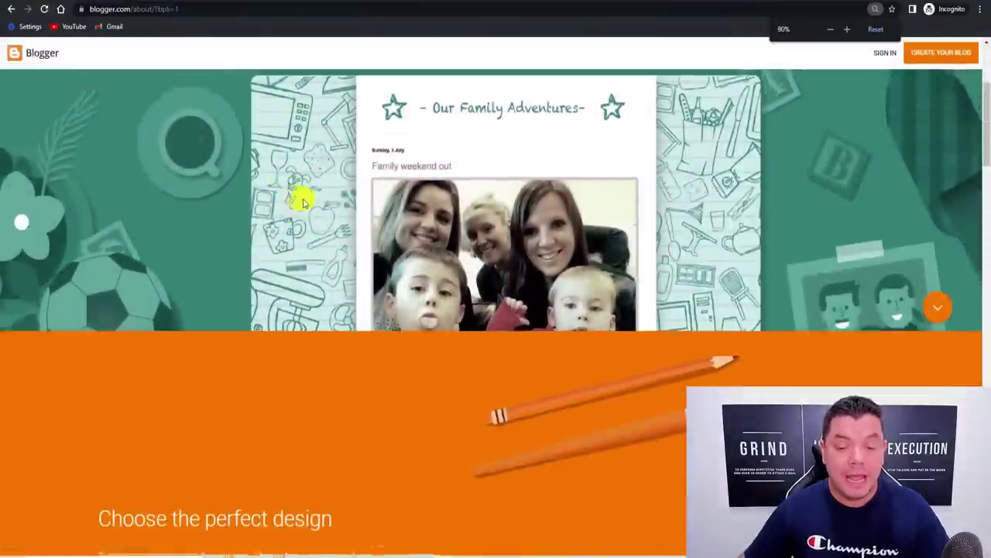
scroll(364, 221, "down", 3)
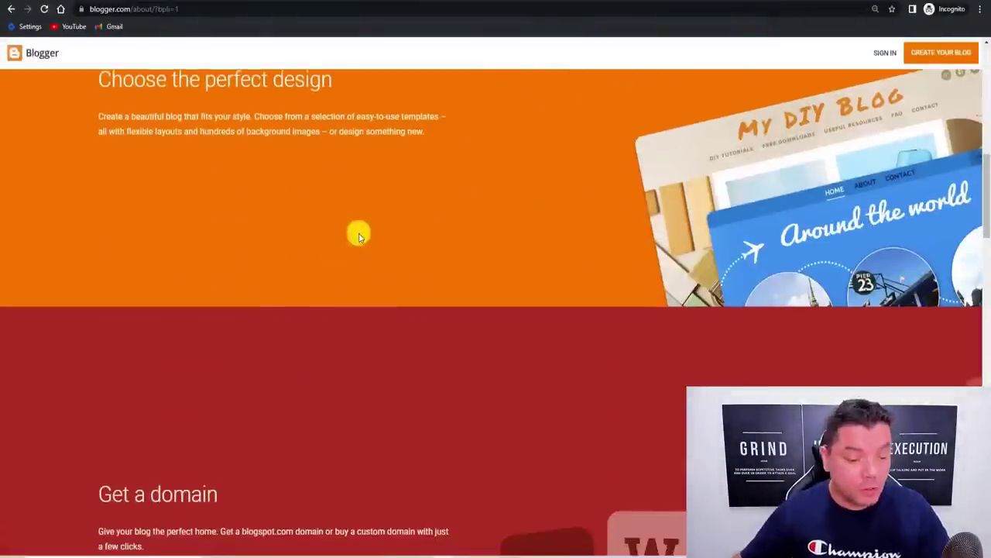
scroll(356, 232, "down", 3)
scroll(174, 279, "down", 5)
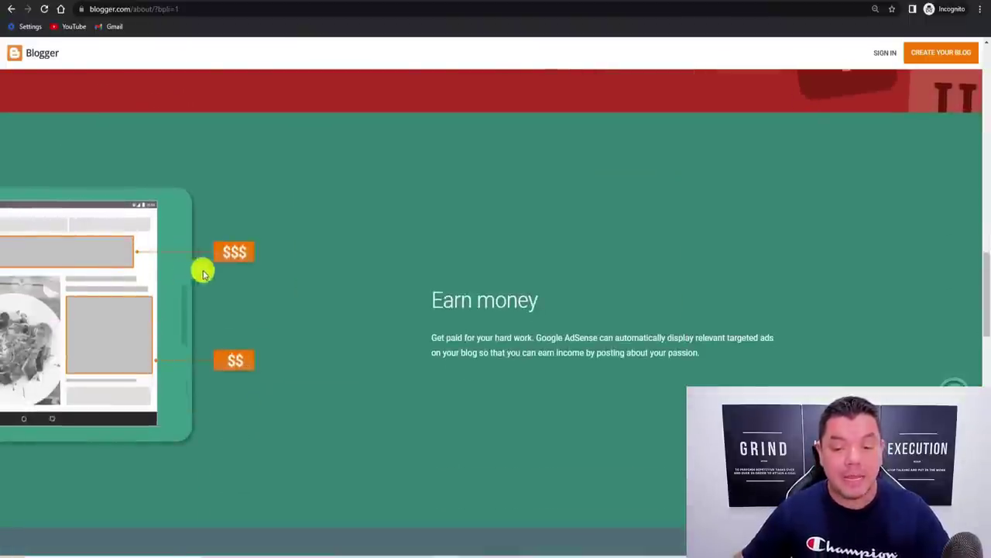
scroll(574, 325, "down", 2)
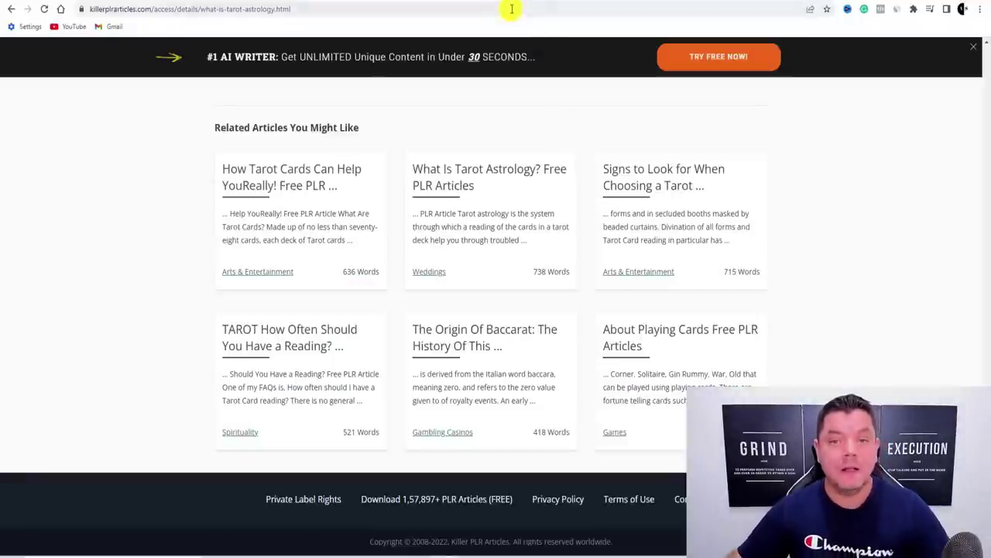
Switch to the Blogger dashboard and create a new blog titled "Tarot Card Reading" with the address TarotReadingCards.blogspot.com
left_click(514, 4)
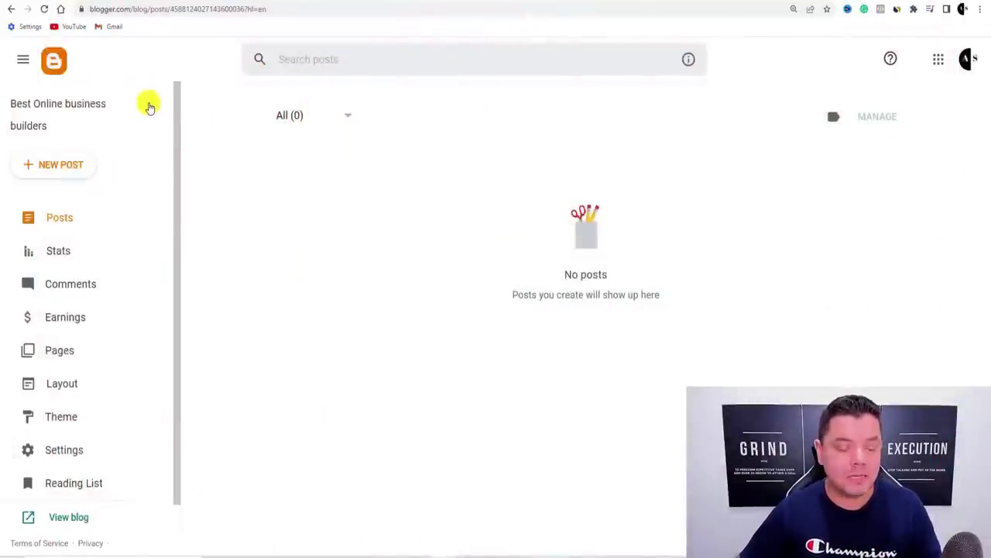
left_click(149, 107)
scroll(122, 173, "down", 3)
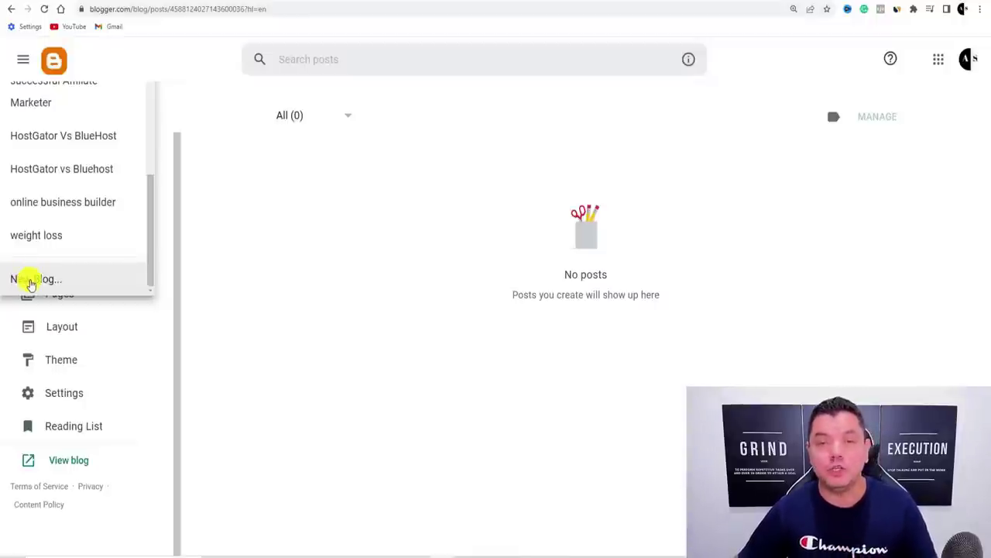
left_click(41, 303)
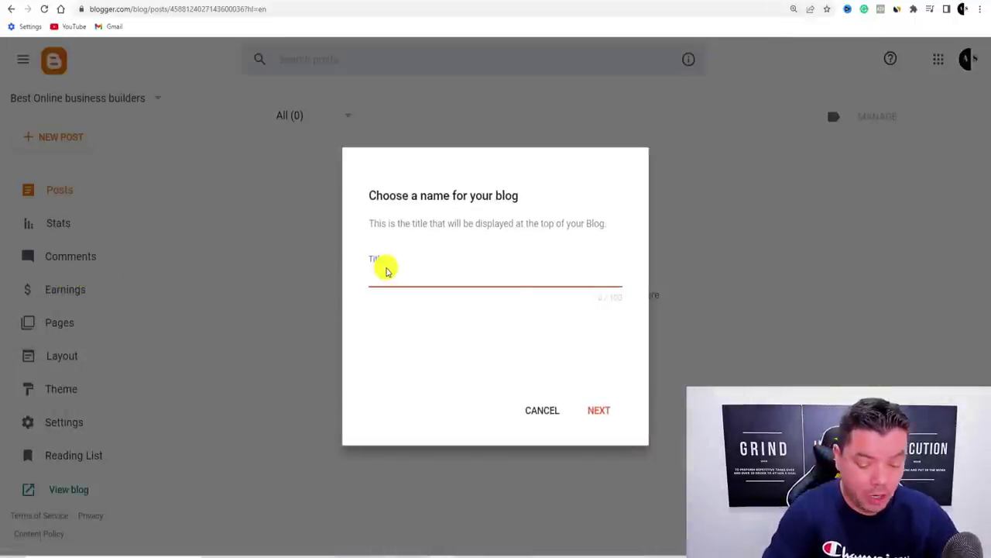
type("Tarot Card Reading")
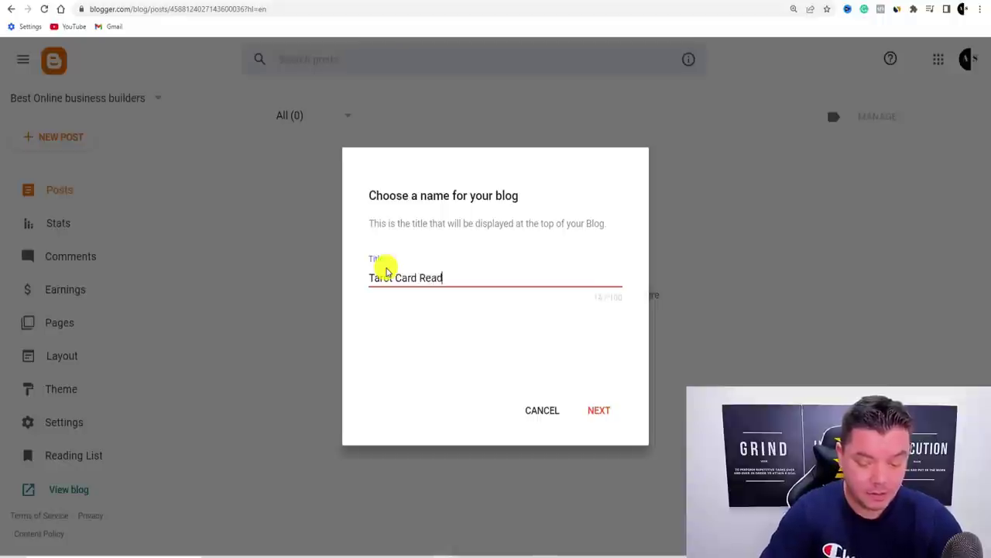
left_click(599, 412)
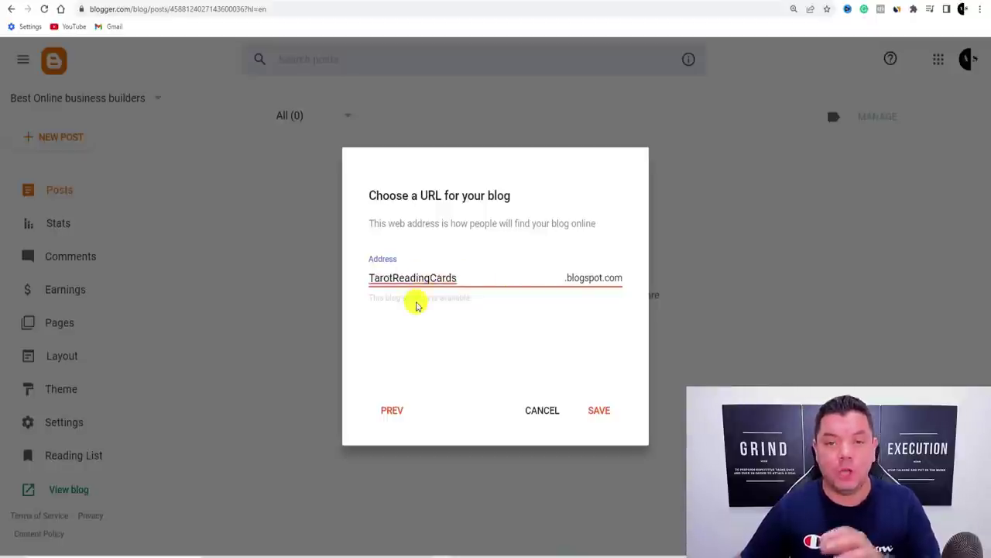
left_click(600, 410)
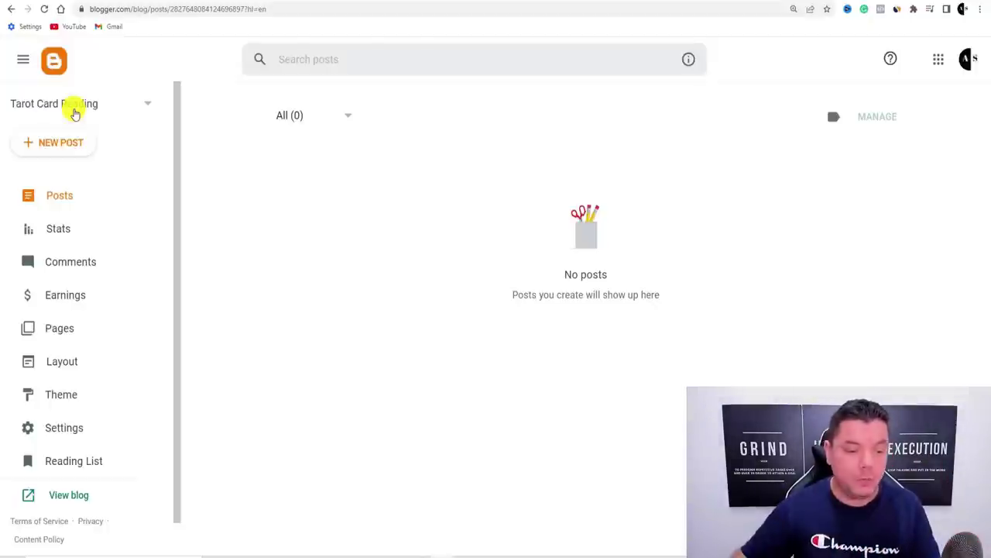
Browse the available themes for the Tarot Card Reading blog and apply the Notable Light theme
left_click(65, 397)
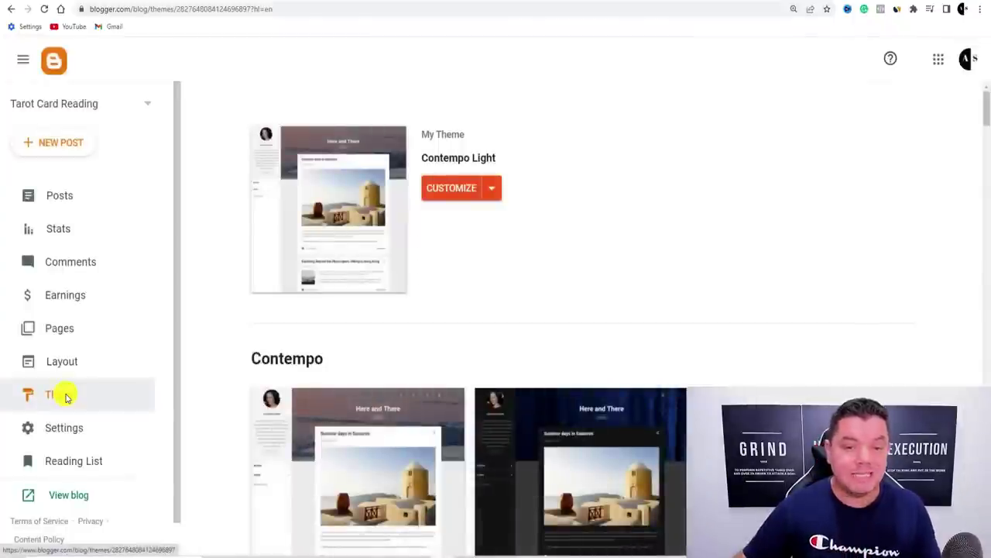
scroll(499, 228, "down", 5)
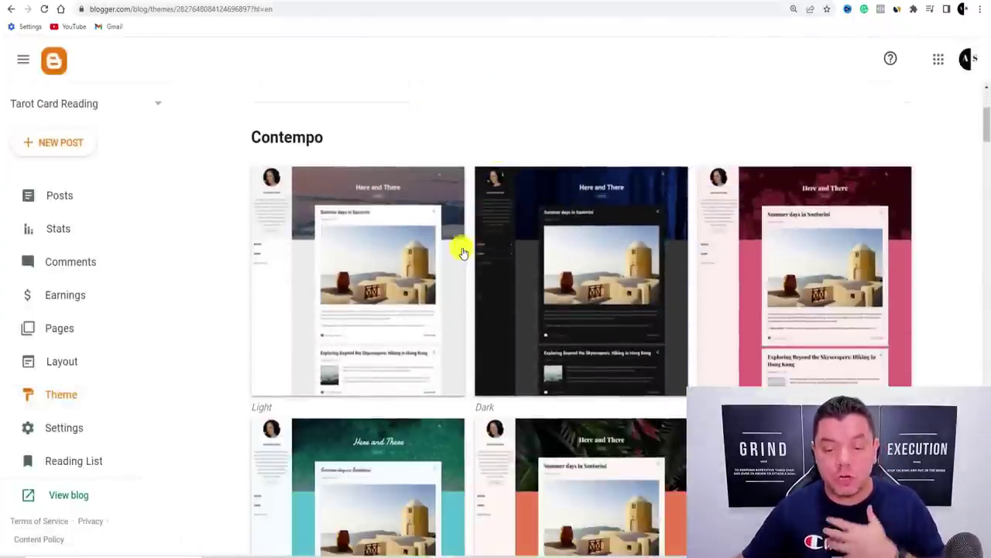
scroll(530, 235, "down", 10)
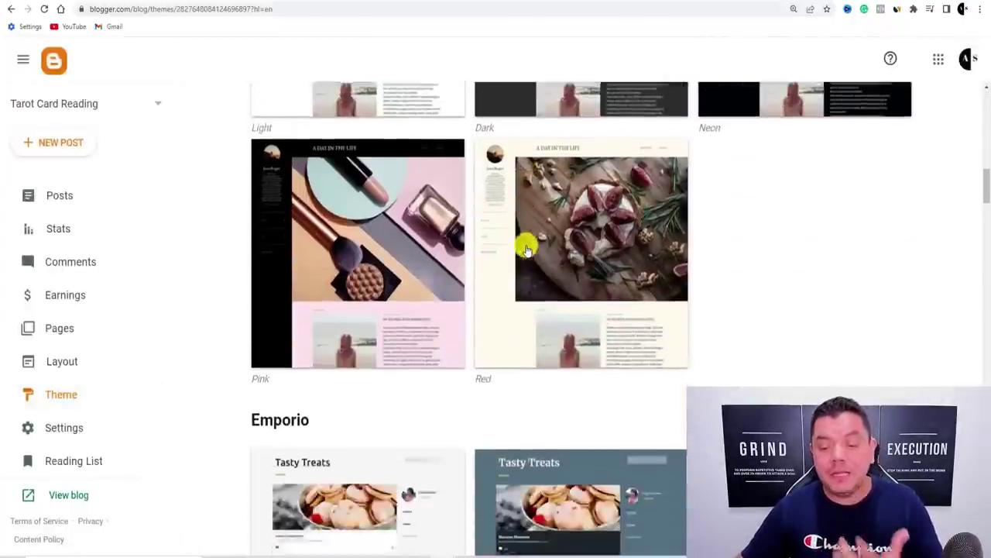
scroll(530, 247, "down", 10)
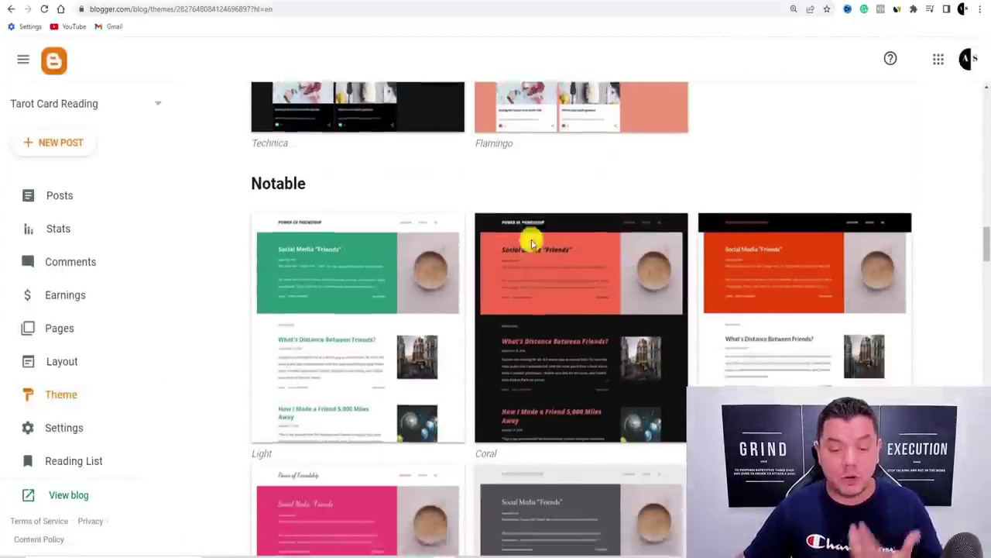
scroll(485, 250, "down", 2)
scroll(483, 248, "up", 4)
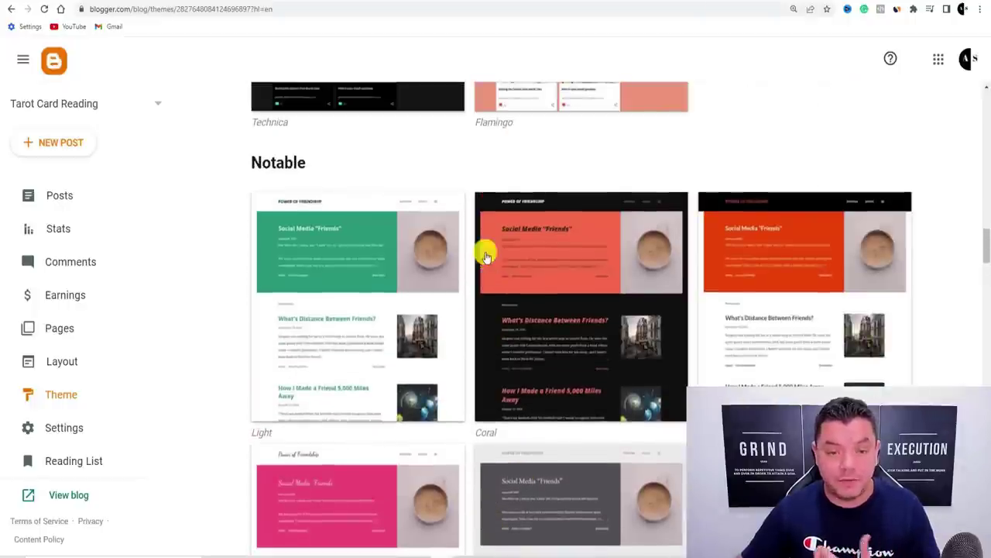
left_click(354, 279)
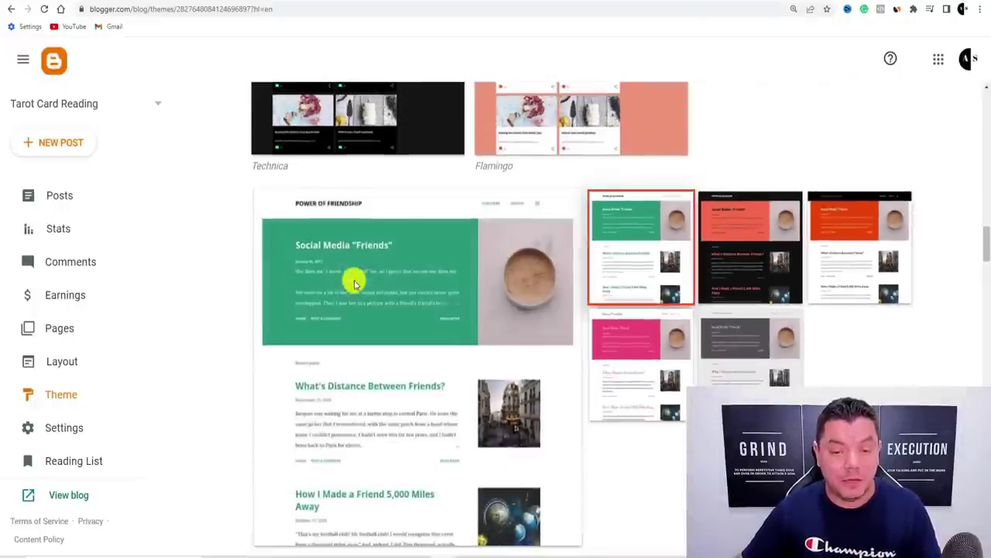
scroll(422, 318, "down", 6)
scroll(423, 237, "up", 2)
left_click(407, 256)
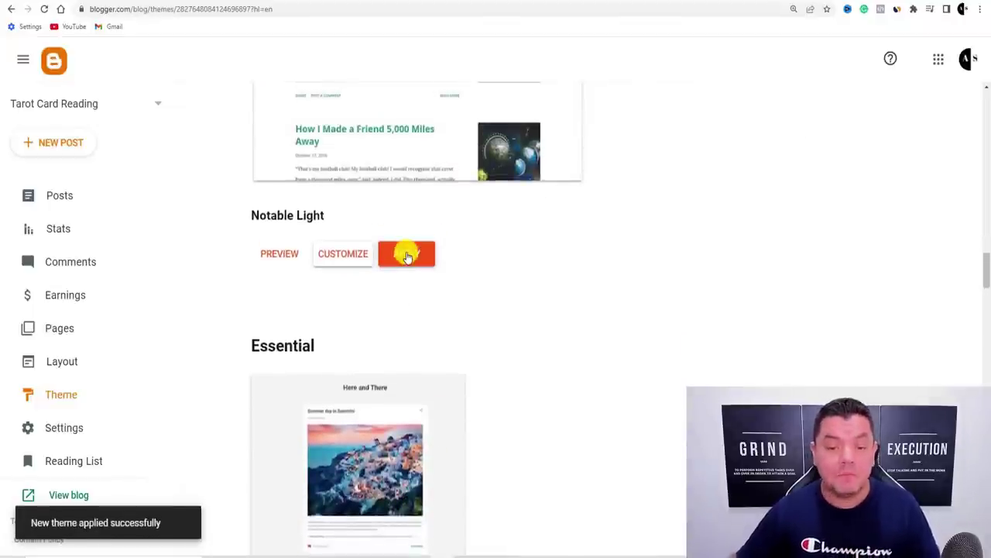
scroll(436, 276, "up", 15)
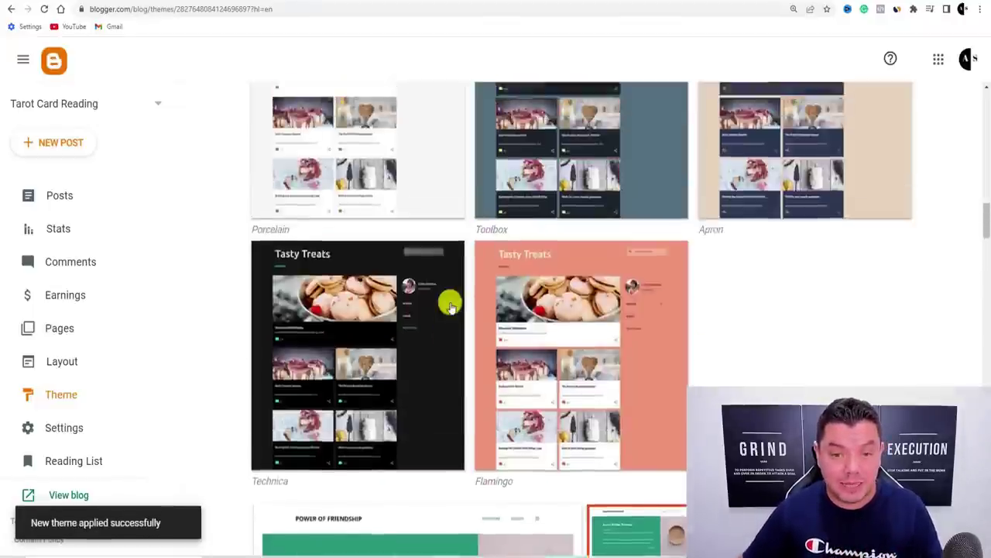
scroll(453, 308, "up", 2)
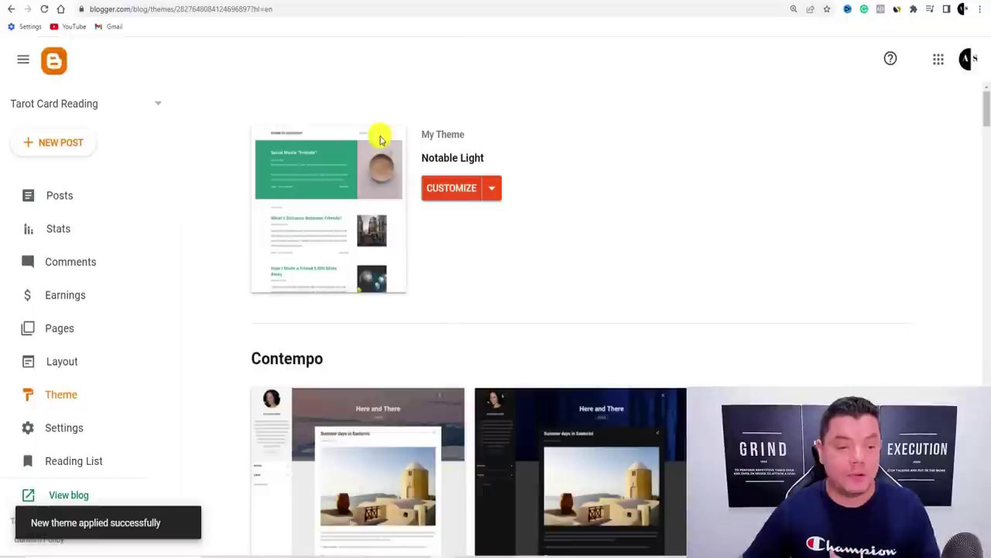
Create a new blog post and title it "How Tarot Cards Can Help You Really?", copying the headline from the PLR article
left_click(61, 145)
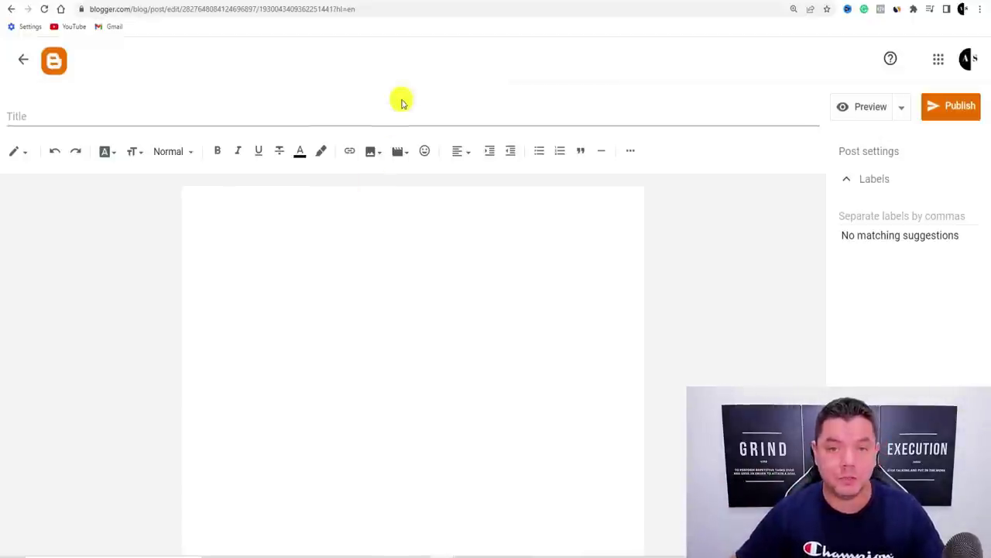
left_click(401, 1)
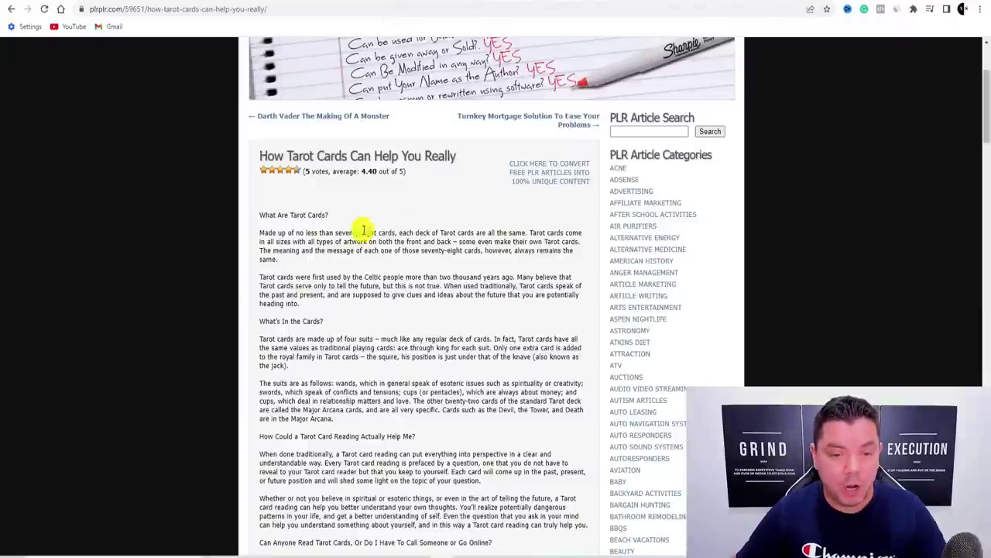
scroll(361, 271, "down", 4)
scroll(376, 283, "up", 5)
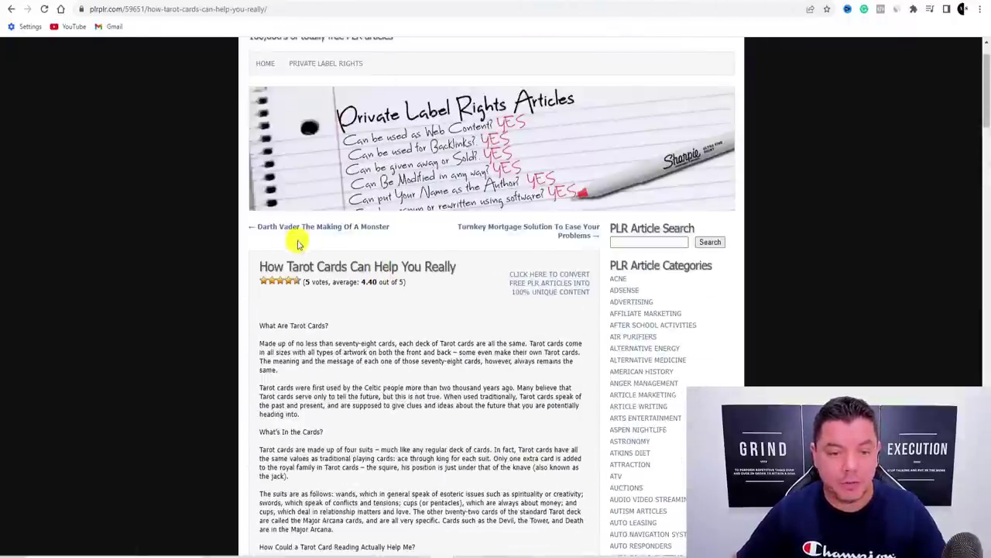
left_click_drag(275, 268, 461, 271)
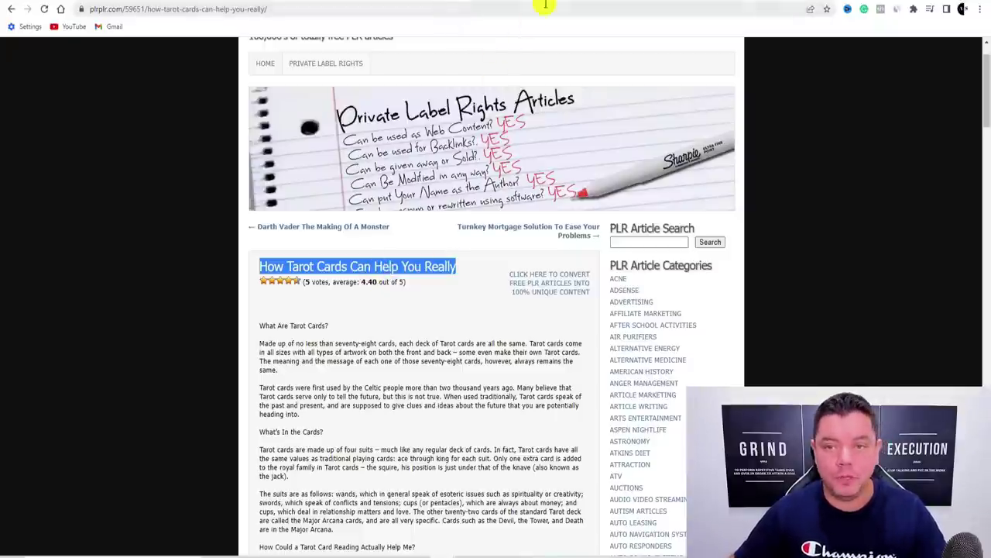
left_click(511, 3)
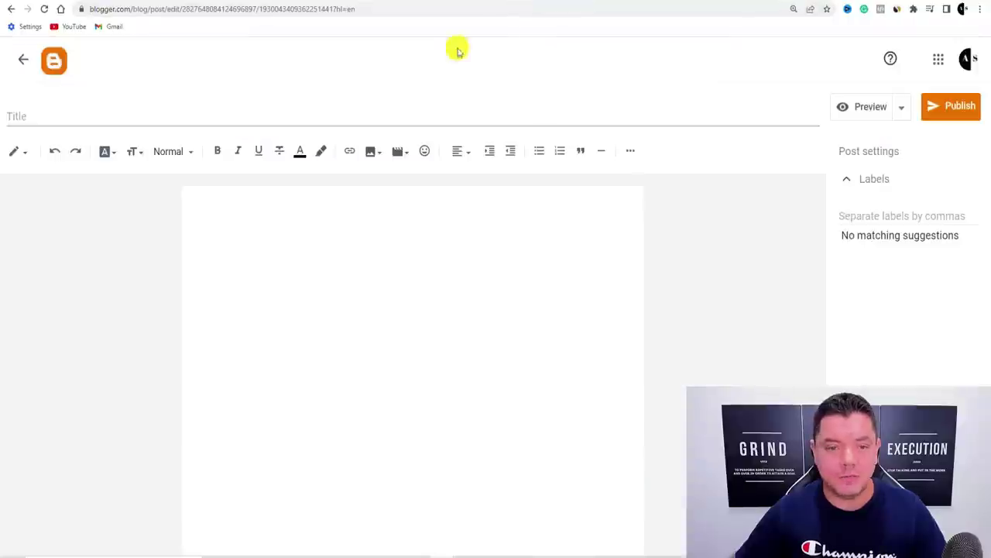
left_click(39, 114)
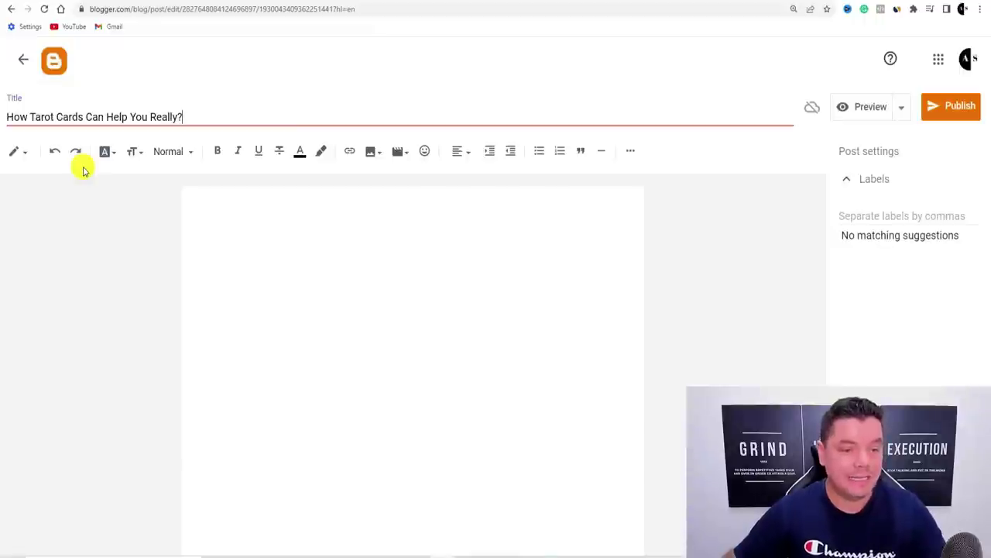
left_click(338, 219)
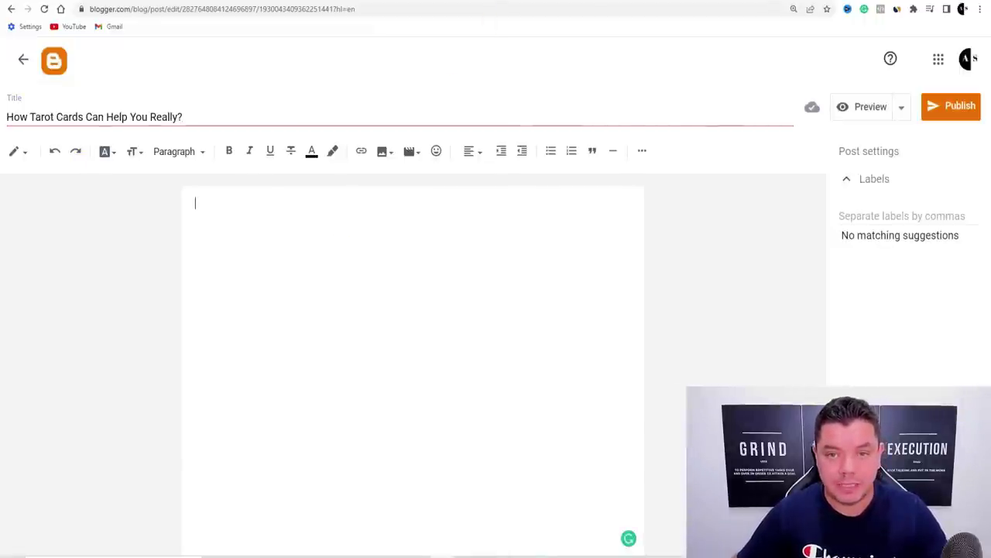
Copy the post title "How Tarot Cards Can Help You Really?" into the body of the post as its opening line
left_click_drag(184, 117, 9, 118)
right_click(10, 119)
left_click(54, 146)
left_click(317, 223)
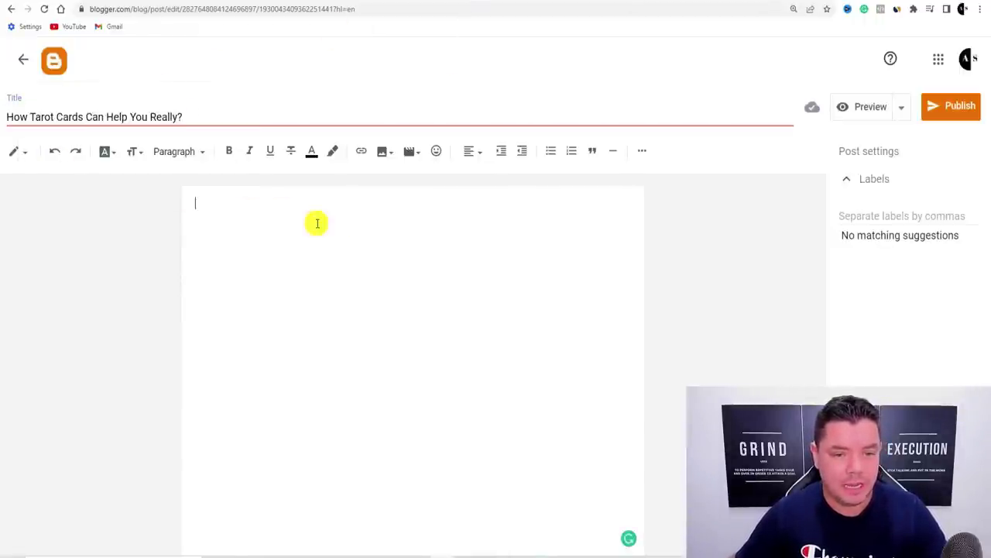
right_click(374, 210)
left_click(431, 291)
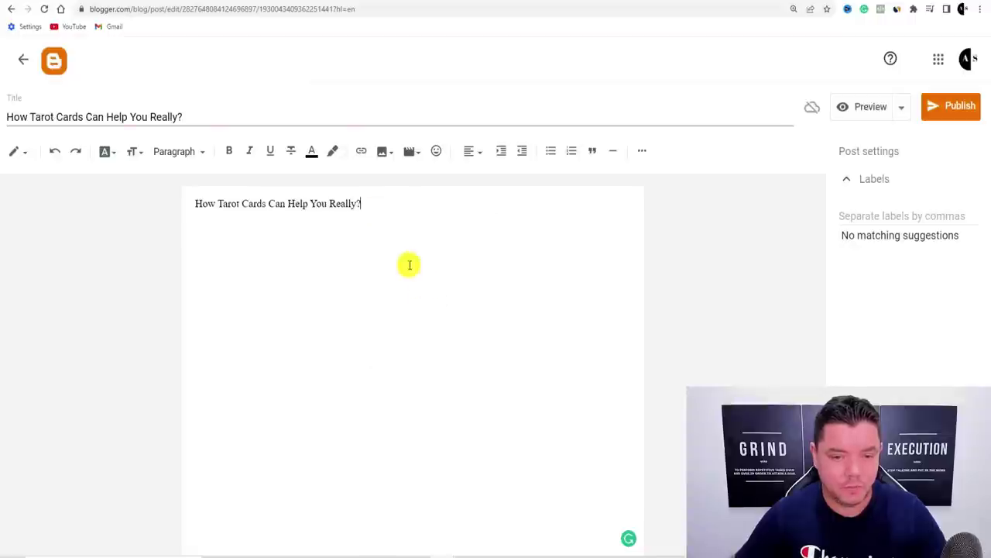
Center-align the headline in the post body
left_click_drag(377, 200, 193, 203)
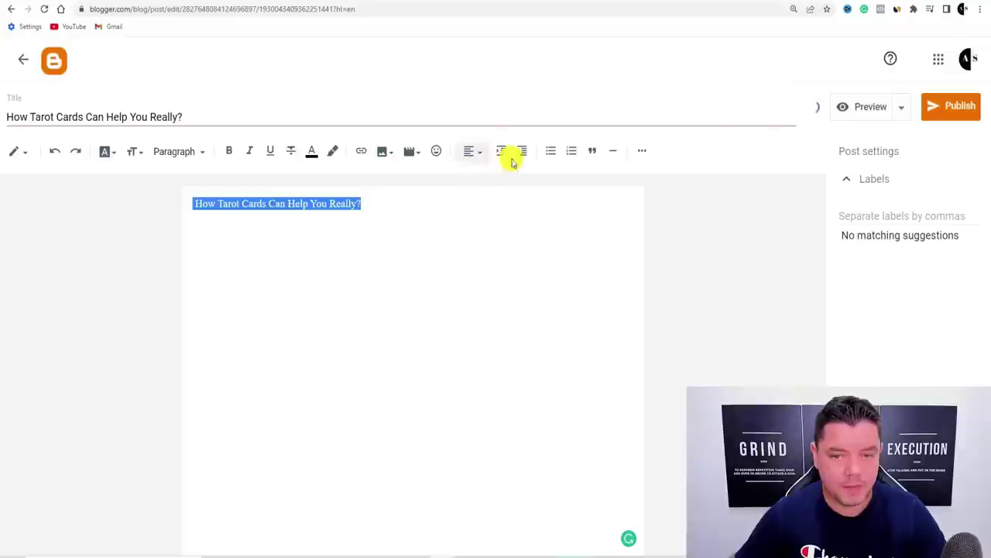
left_click(470, 153)
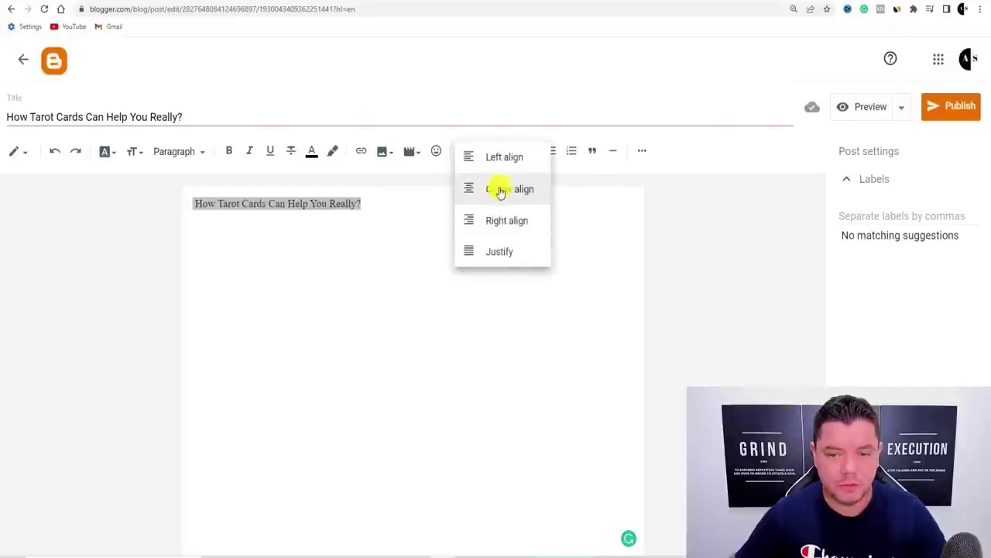
left_click(501, 250)
left_click(486, 153)
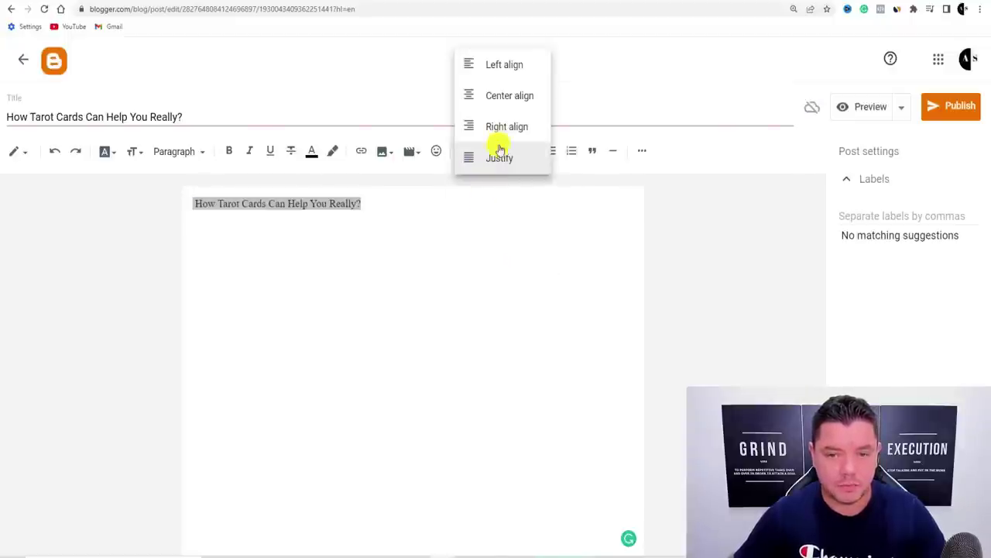
left_click(501, 96)
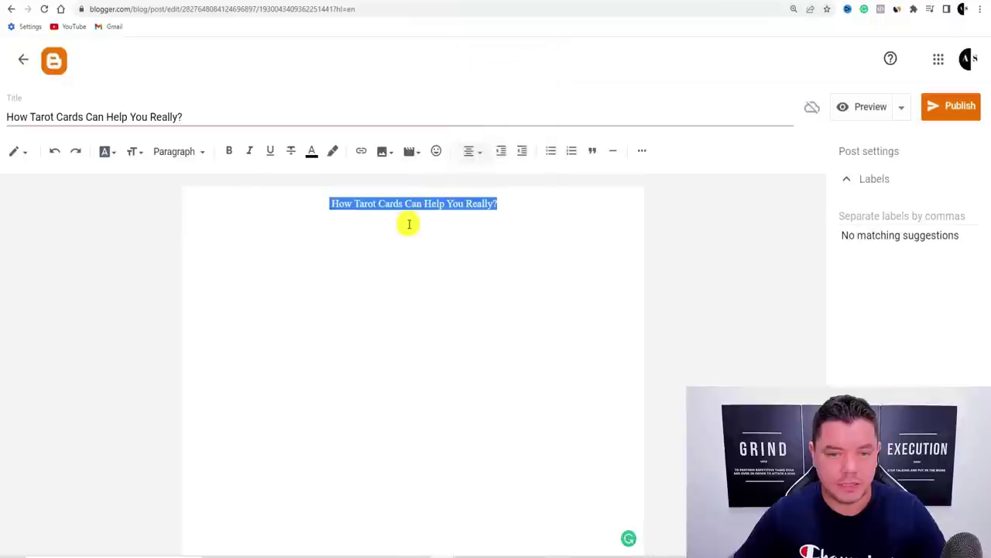
Format the body headline as a Heading in Arial and start a new line beneath it
left_click(204, 154)
left_click(197, 210)
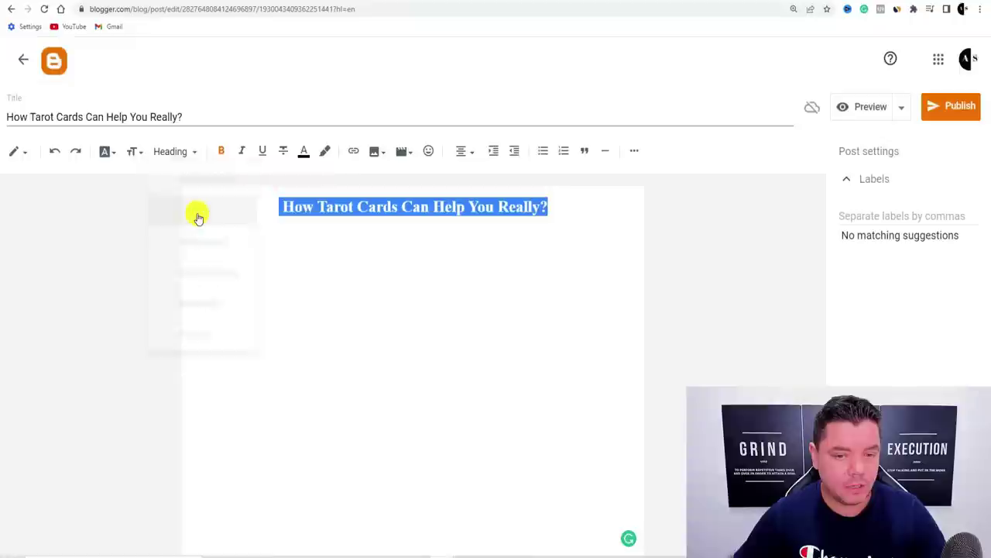
left_click(101, 155)
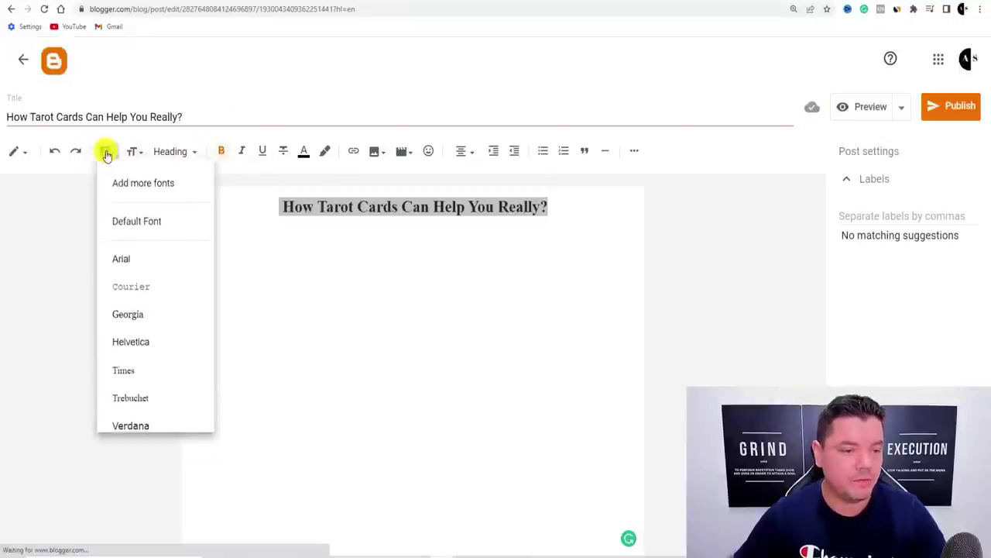
left_click(213, 261)
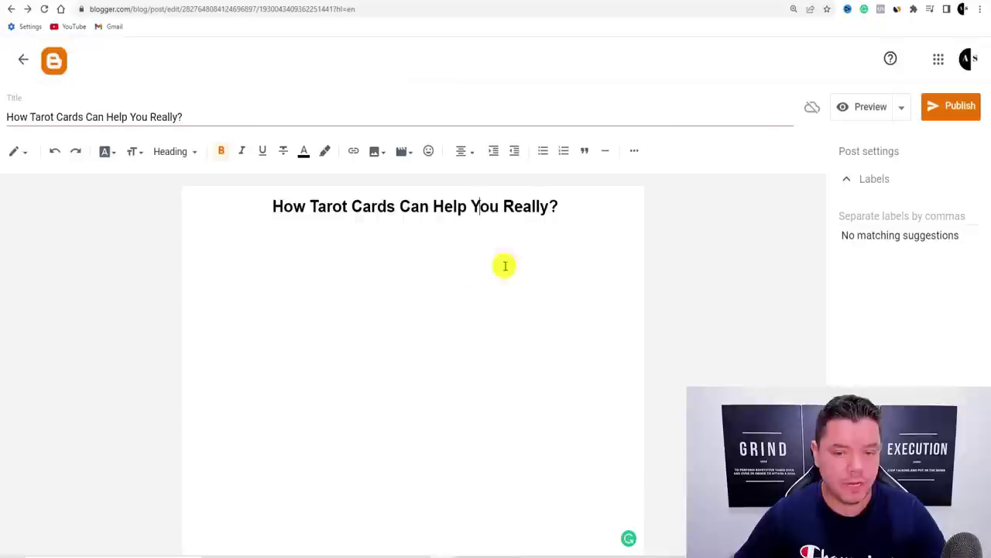
key("Return")
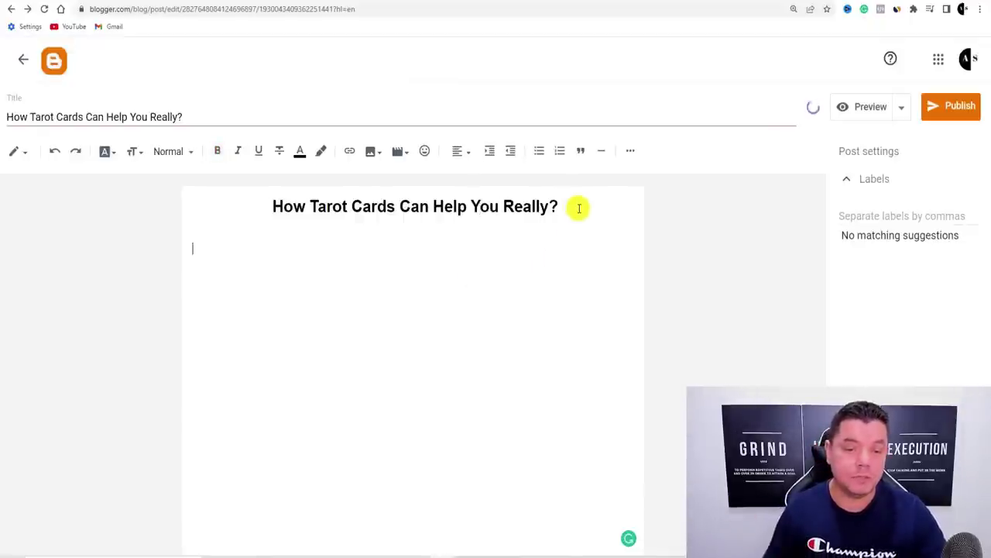
Copy the full text of the PLR tarot article and paste it into the Blogger post below the headline
left_click(407, 5)
left_click(286, 354)
left_click_drag(262, 329, 569, 181)
right_click(545, 168)
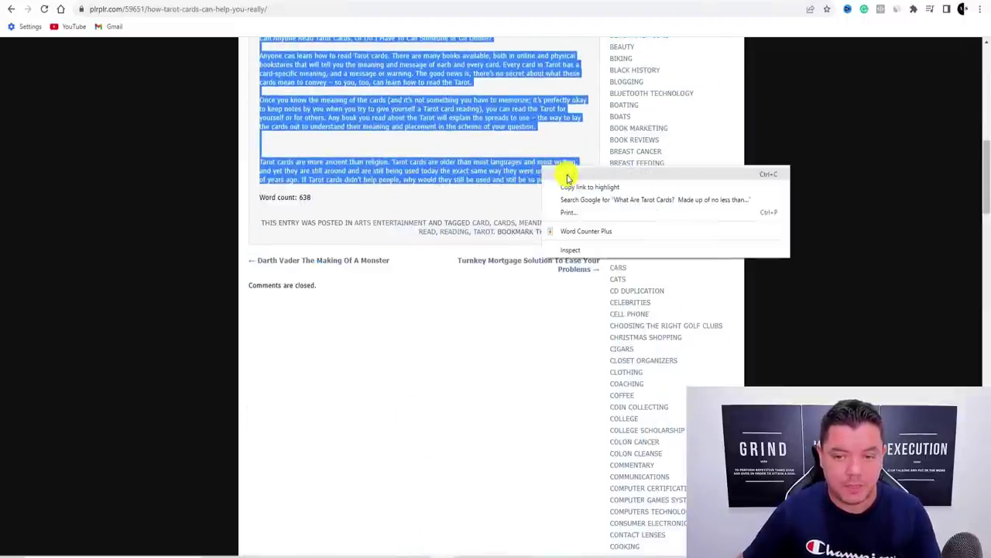
left_click(567, 175)
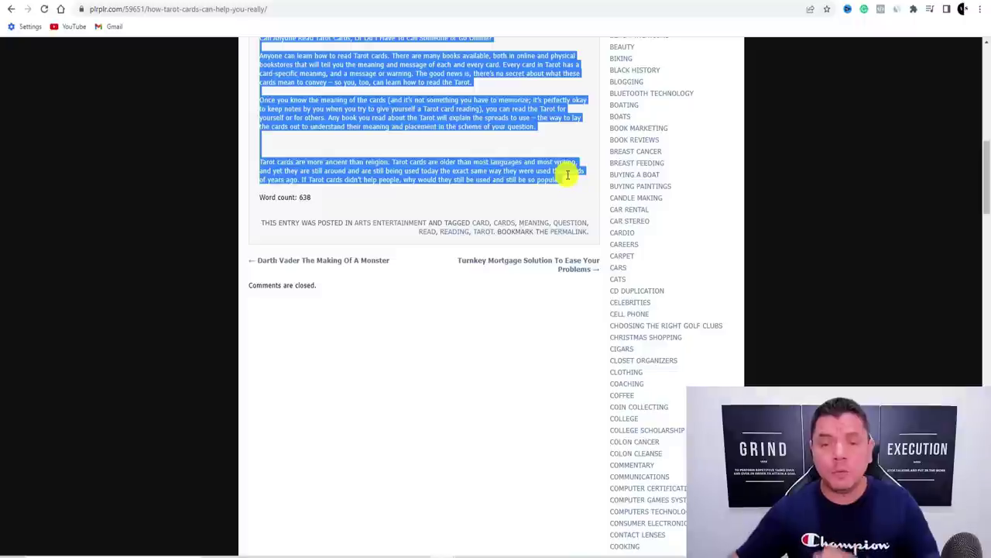
right_click(468, 108)
left_click(505, 116)
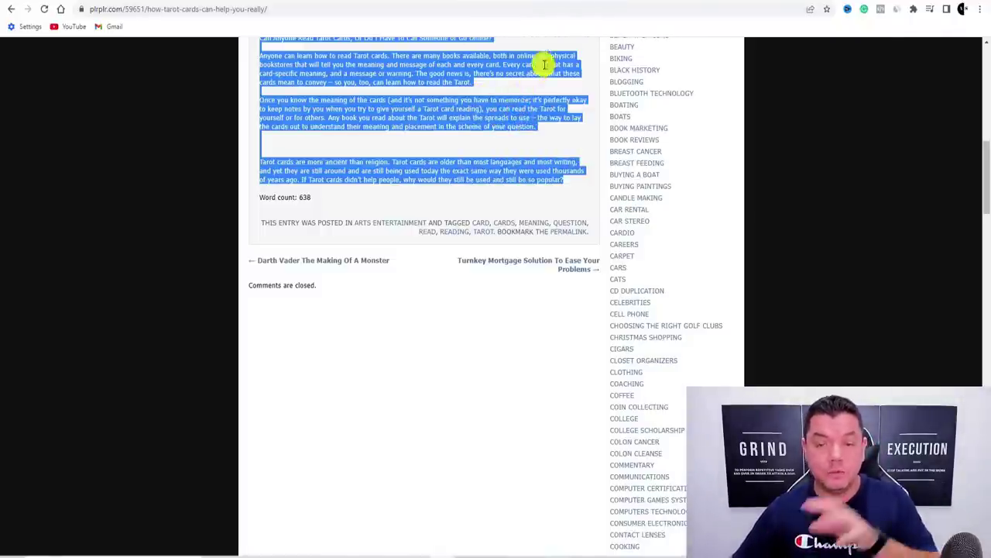
left_click(527, 2)
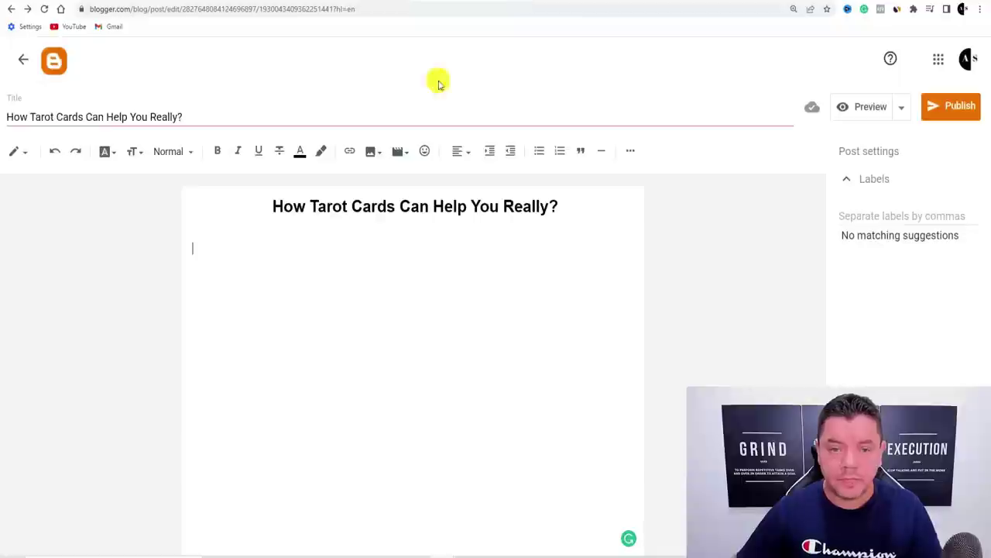
key("ctrl+v")
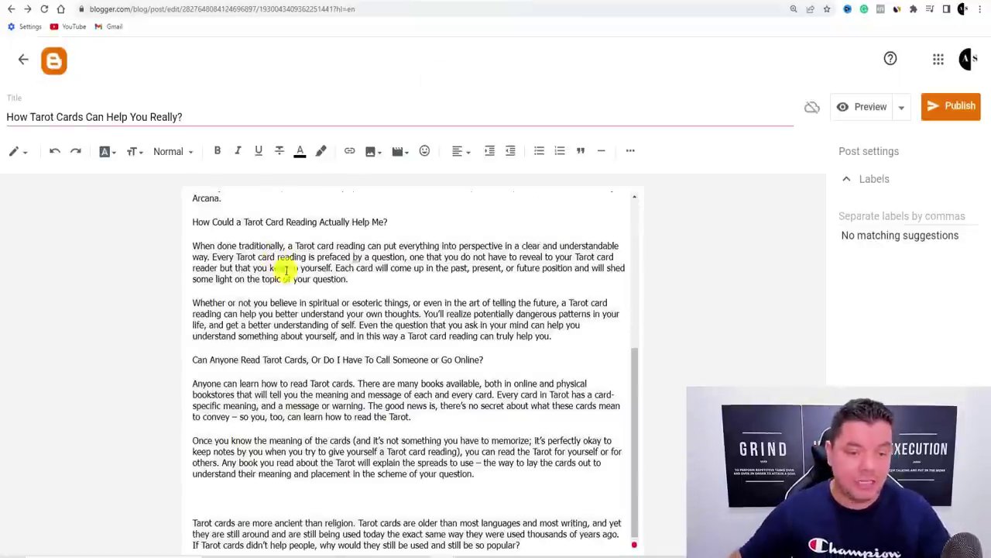
Set the text background color of the whole pasted article to white
scroll(314, 278, "up", 5)
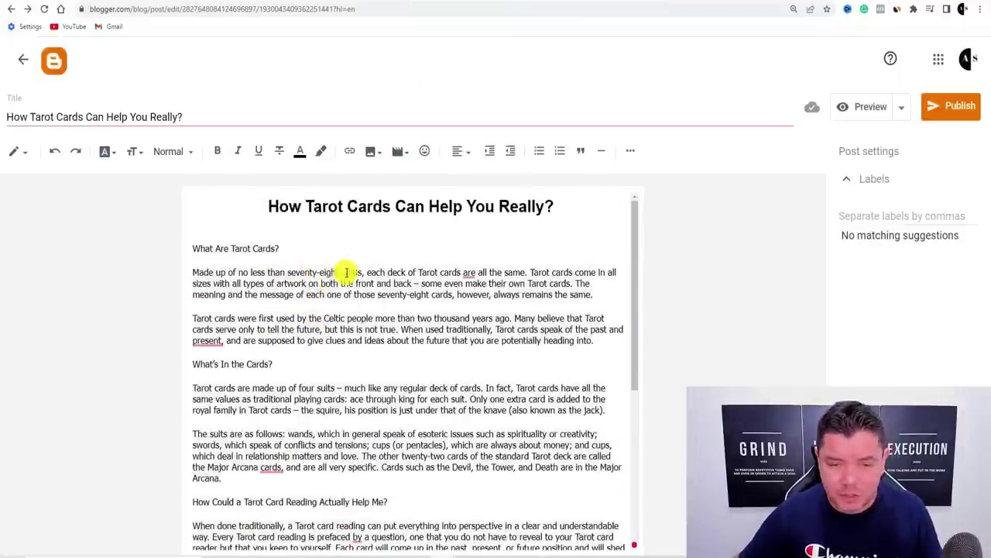
left_click_drag(193, 248, 452, 539)
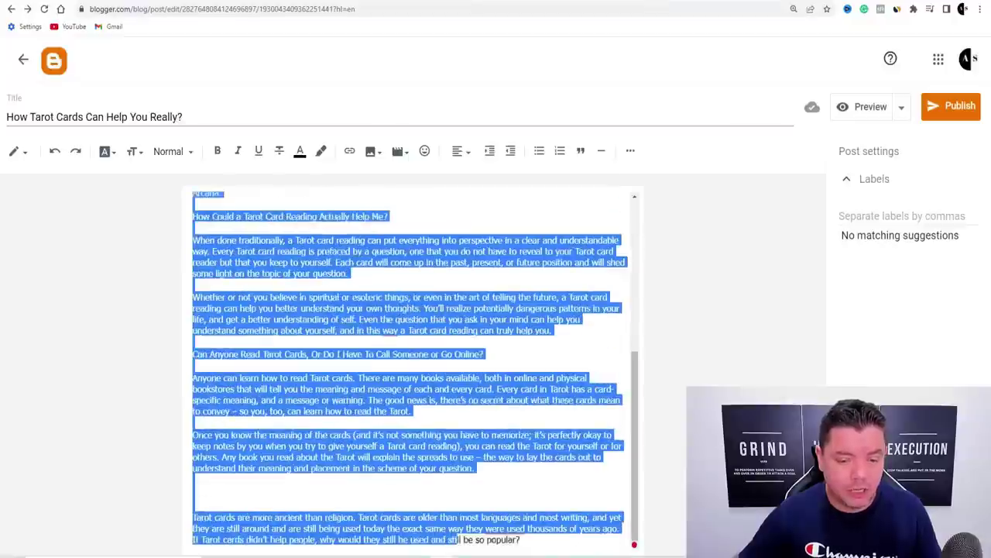
left_click(324, 152)
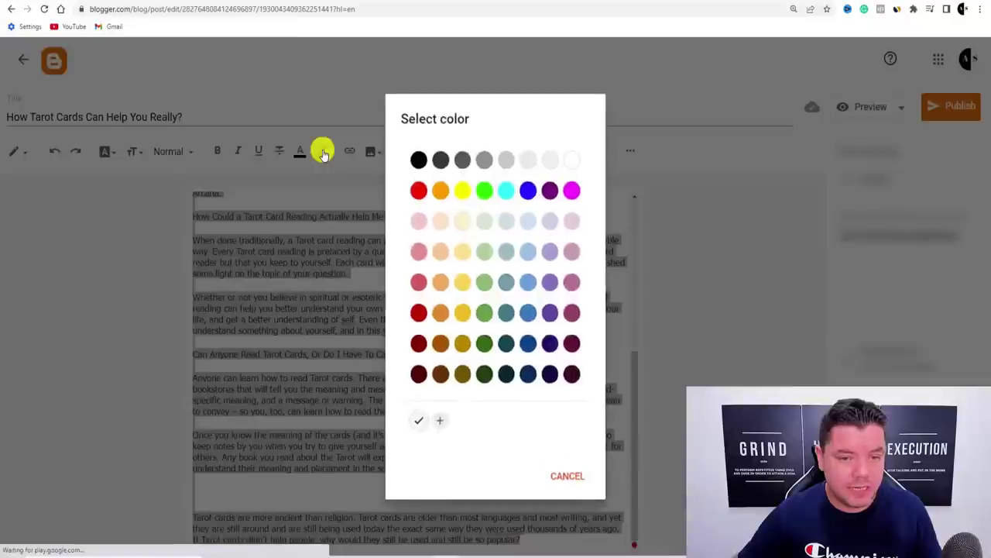
left_click(568, 160)
left_click(548, 206)
scroll(471, 261, "up", 5)
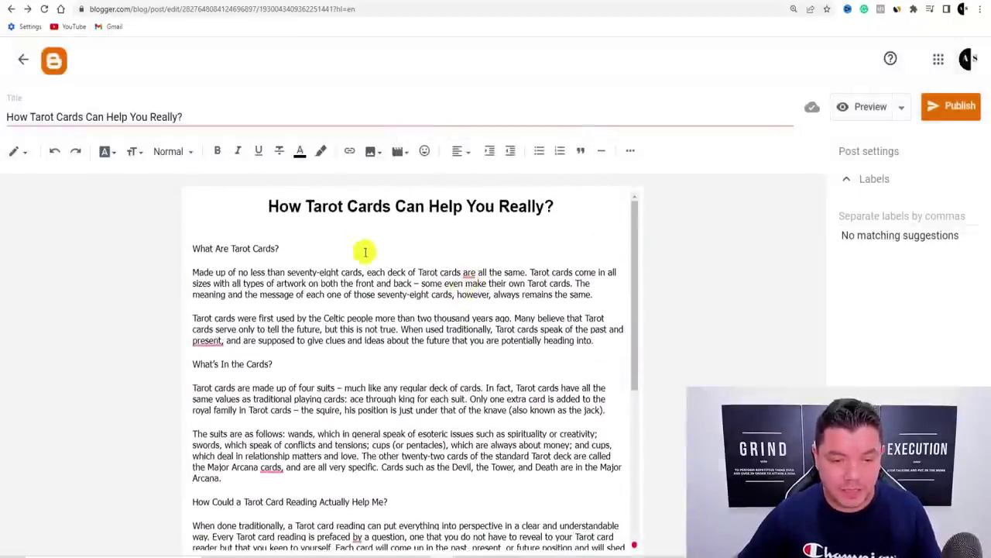
Make the subheadings "What Are Tarot Cards?" and "What's In the Cards?" bold
left_click_drag(281, 248, 223, 250)
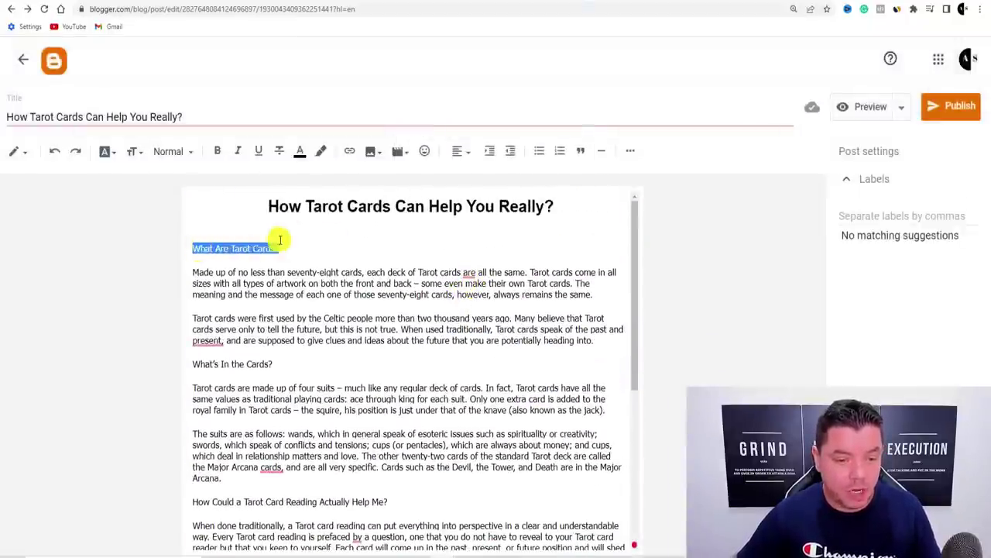
left_click(300, 151)
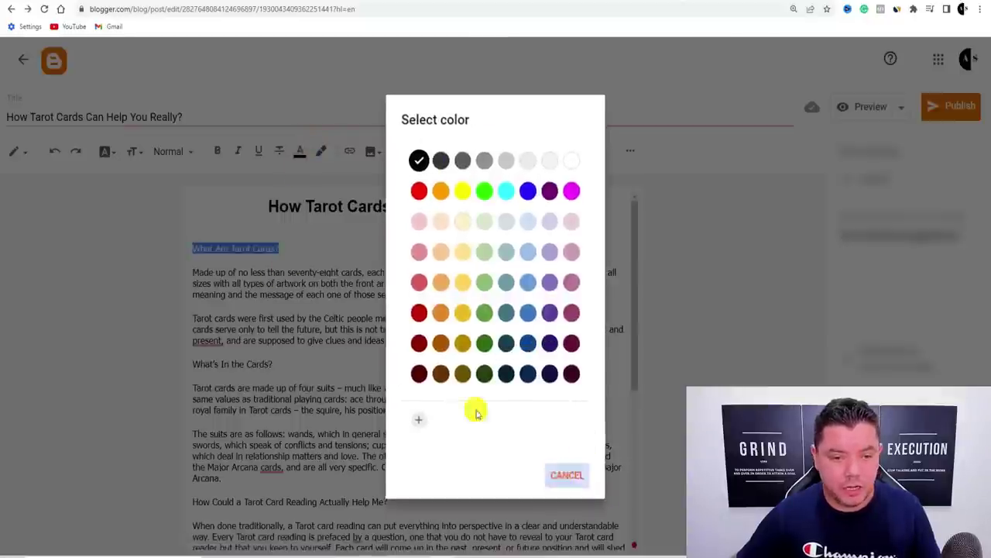
left_click(541, 467)
left_click(217, 151)
left_click(273, 361)
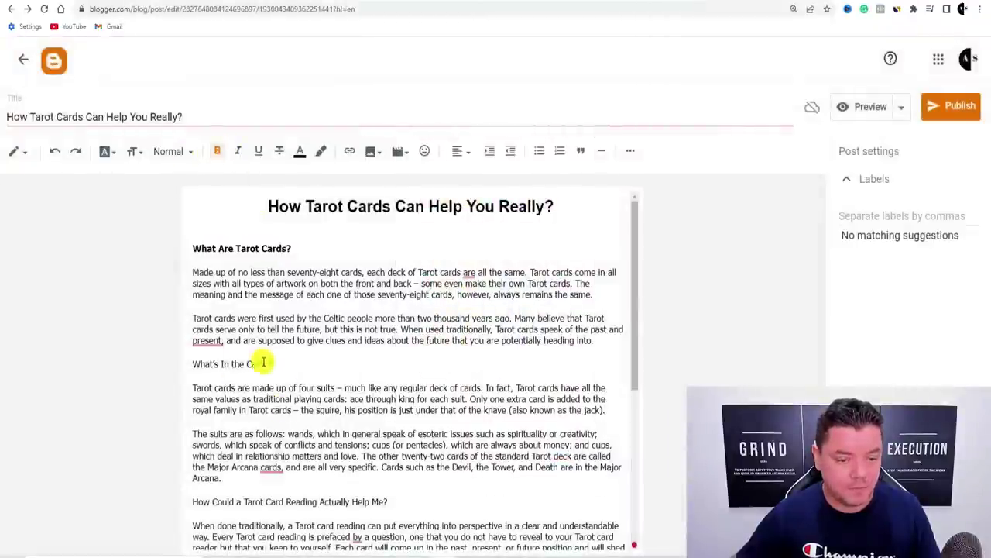
left_click_drag(273, 361, 200, 353)
left_click(215, 151)
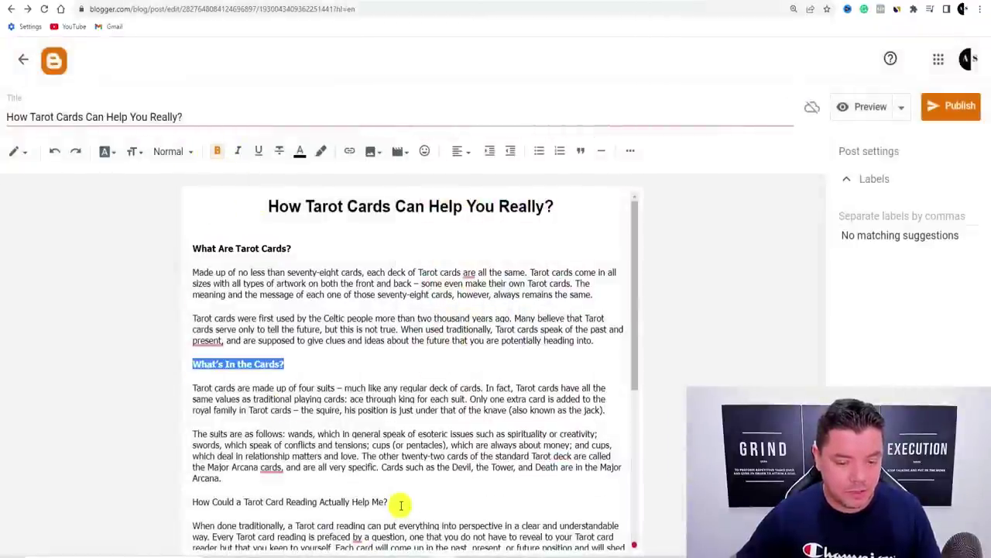
Bold the subheadings "How Could a Tarot Card Reading Actually Help Me?" and "Can Anyone Read Tarot Cards, Or Do I Have To Call Someone or Go Online?"
left_click_drag(389, 502, 197, 500)
left_click(218, 151)
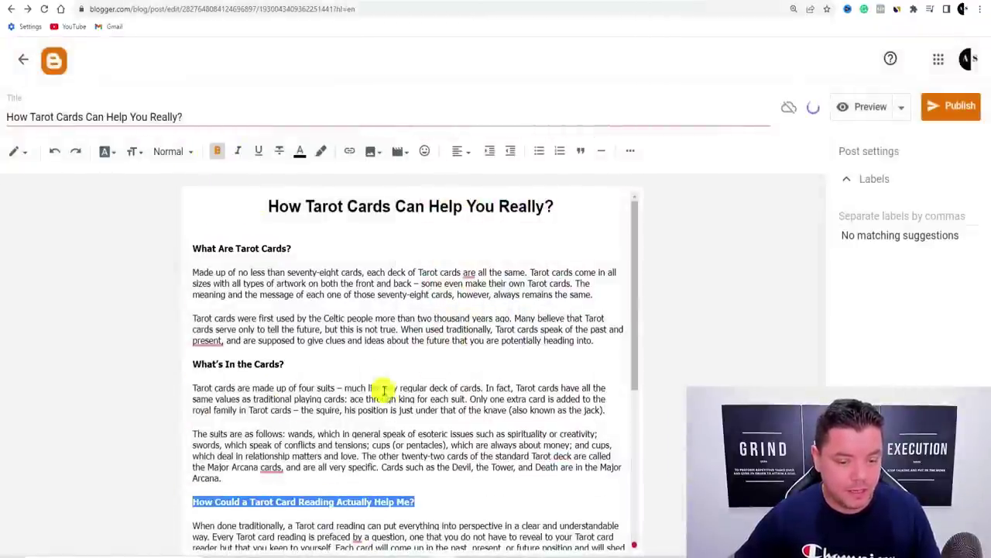
scroll(379, 385, "down", 3)
left_click_drag(483, 419, 194, 409)
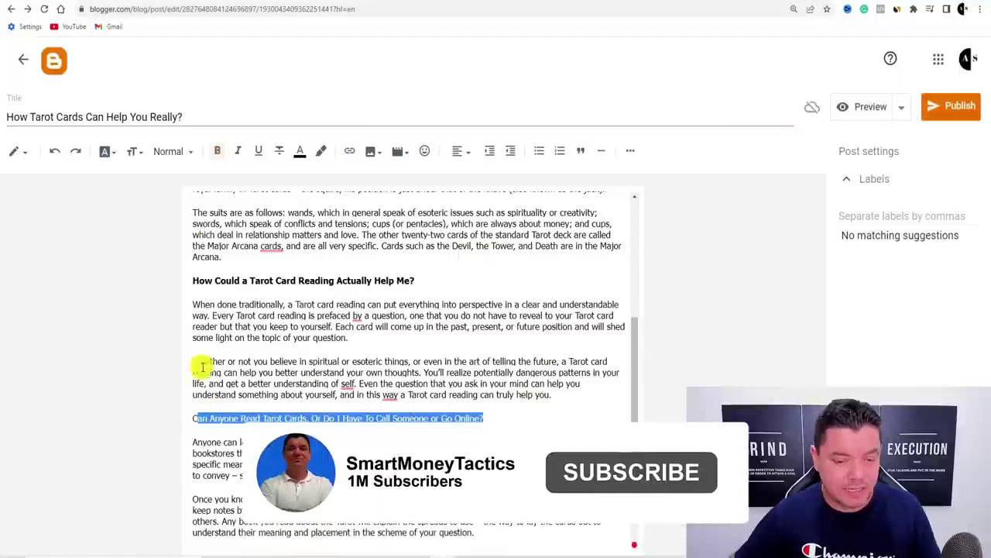
left_click_drag(520, 412, 192, 418)
left_click_drag(488, 415, 193, 418)
left_click(219, 151)
Remove the extra blank lines above the article's last paragraph
scroll(353, 398, "down", 1)
left_click(338, 493)
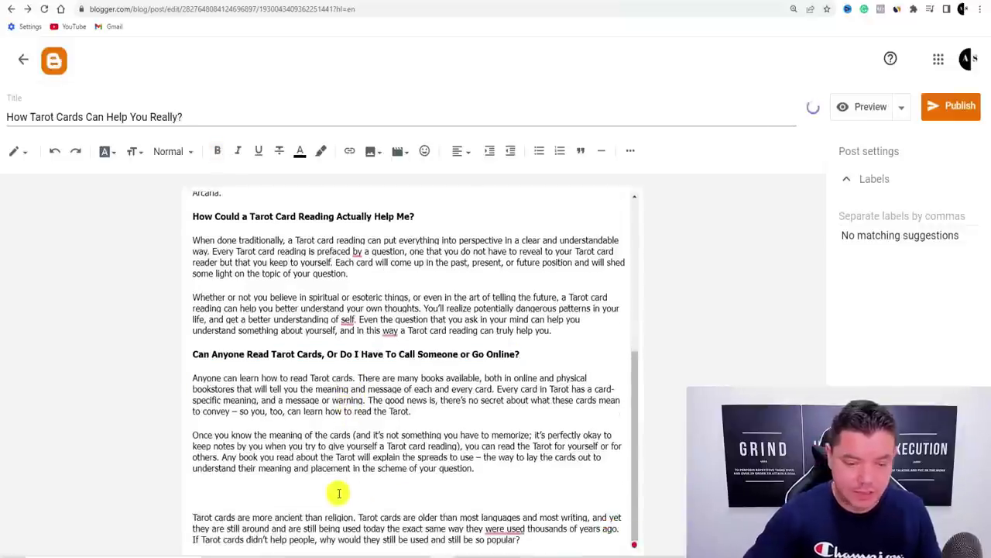
key("BackSpace")
key("BackSpace")
scroll(406, 387, "up", 5)
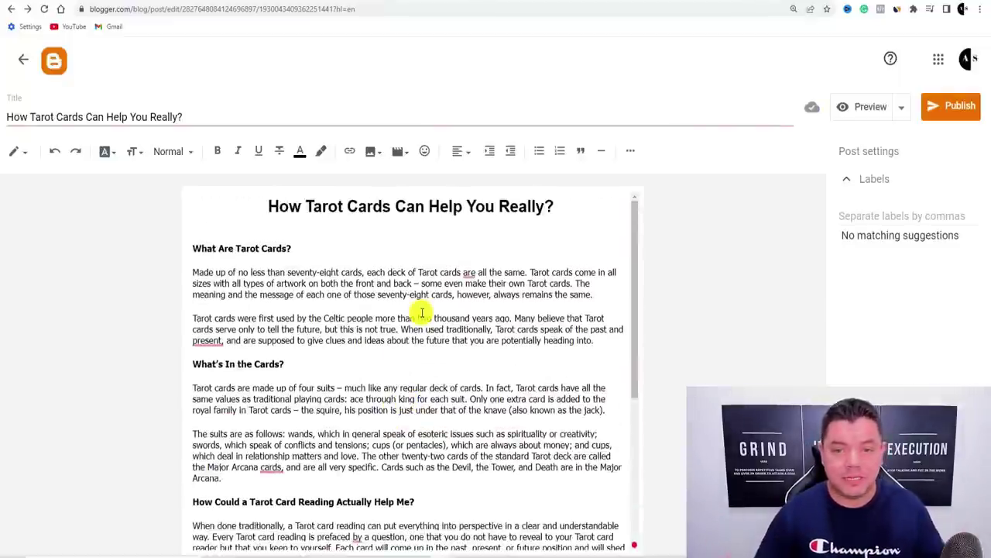
Insert blank lines above the headline in the post body to make room for an image
left_click(272, 205)
key("Return")
key("Return")
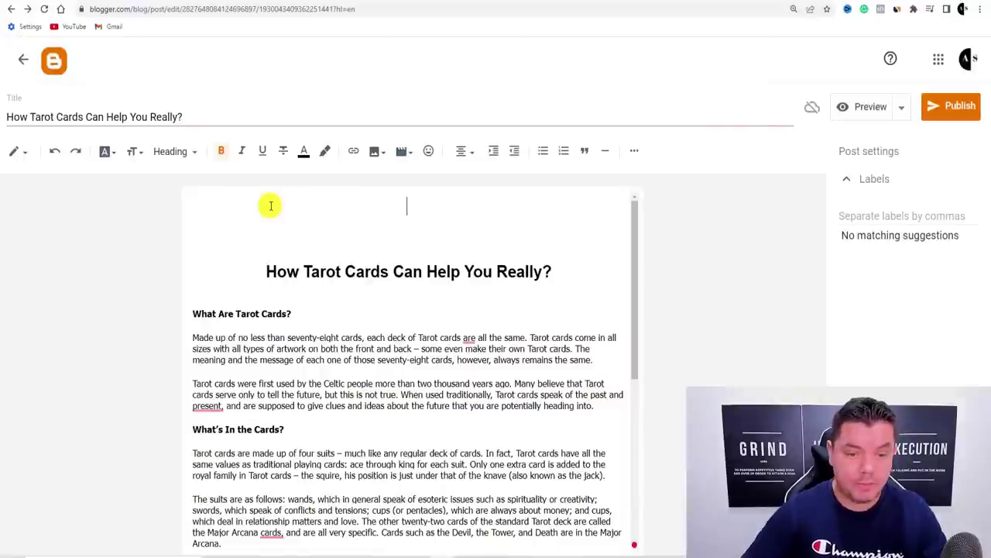
key("Return")
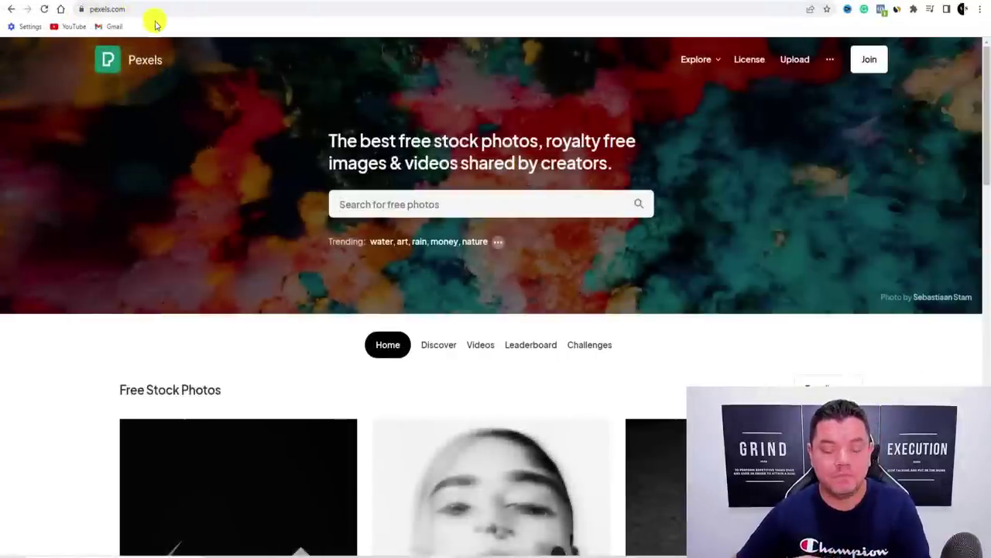
On Pexels, search the free photos for "tarot" and open the photo of hands holding gemstones beside three tarot cards
left_click(391, 205)
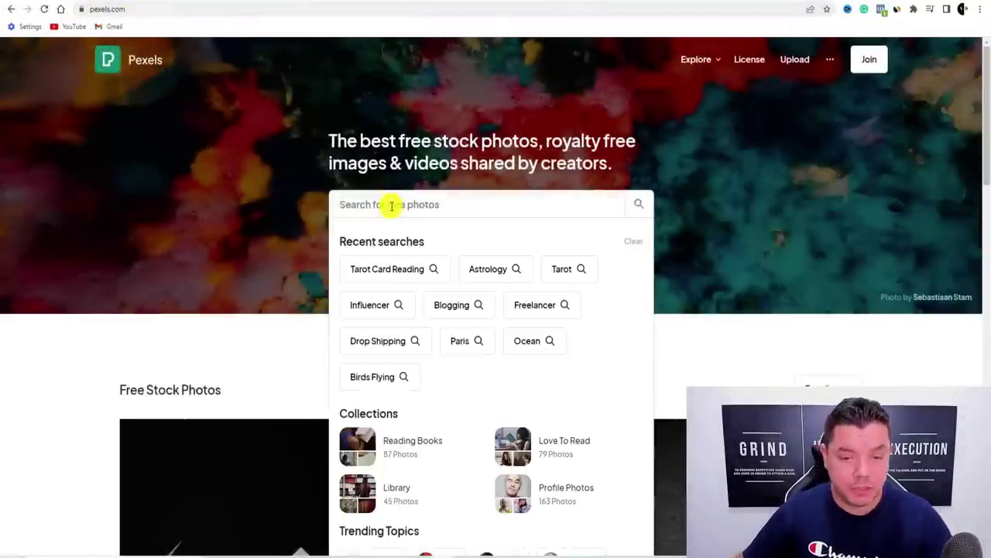
type("tarot")
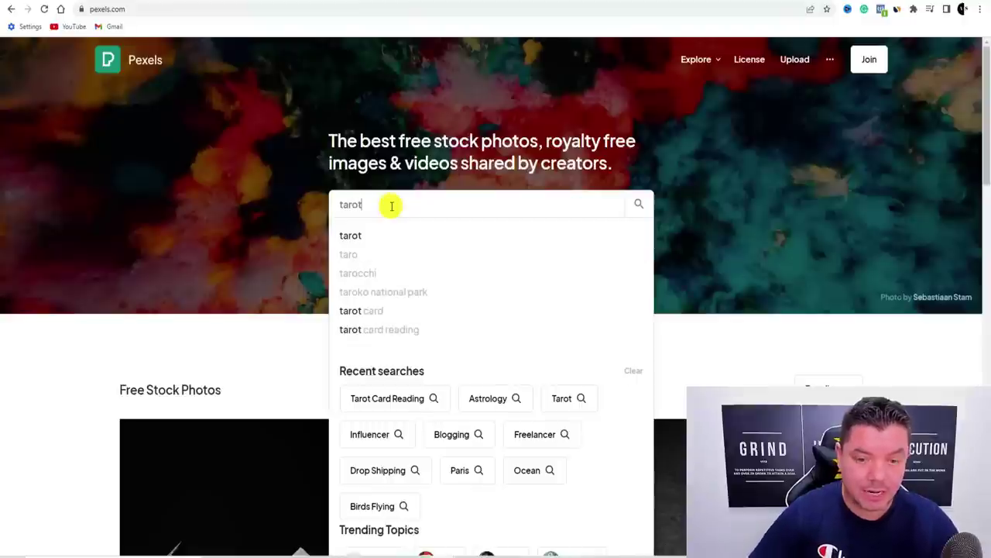
key("Return")
scroll(419, 281, "down", 5)
scroll(283, 298, "down", 8)
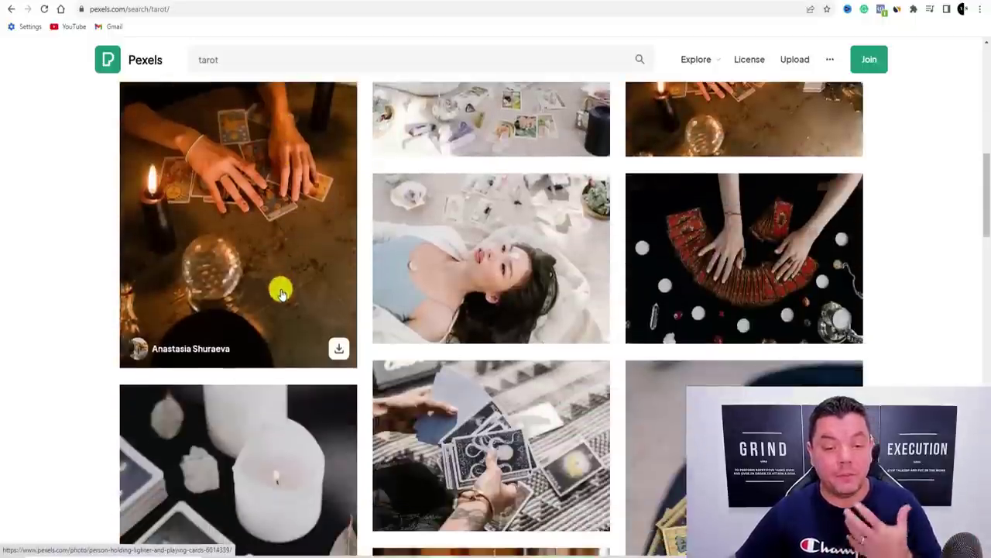
scroll(494, 258, "down", 10)
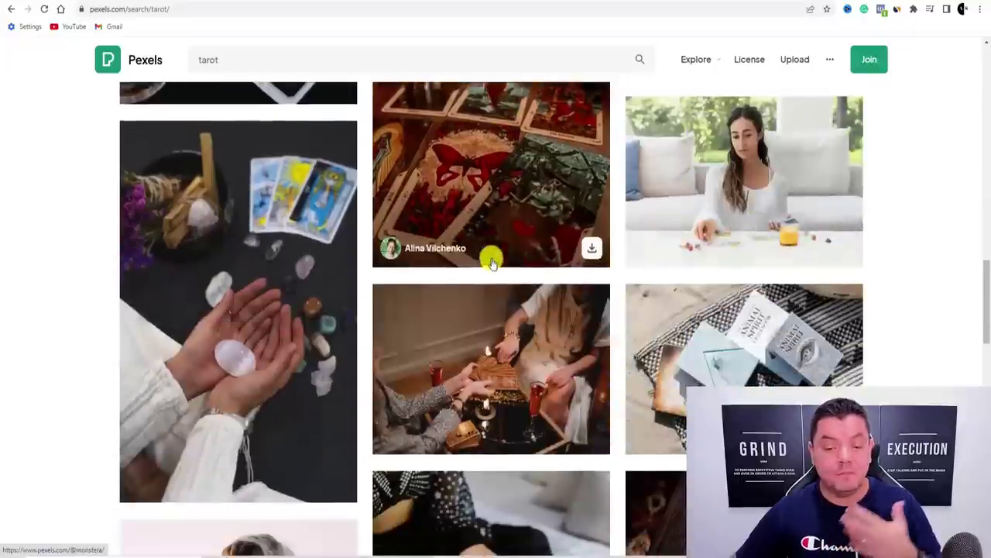
scroll(487, 227, "down", 10)
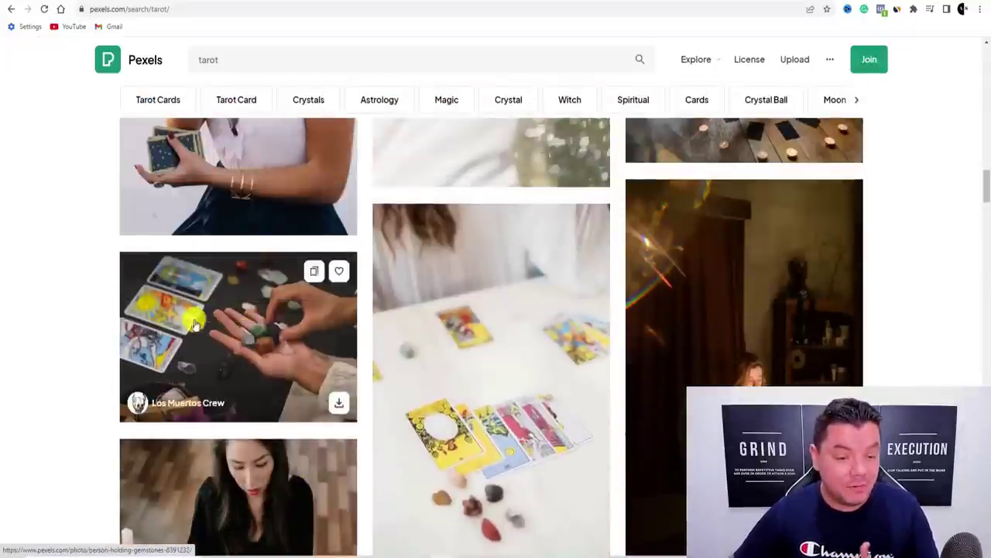
left_click(256, 311)
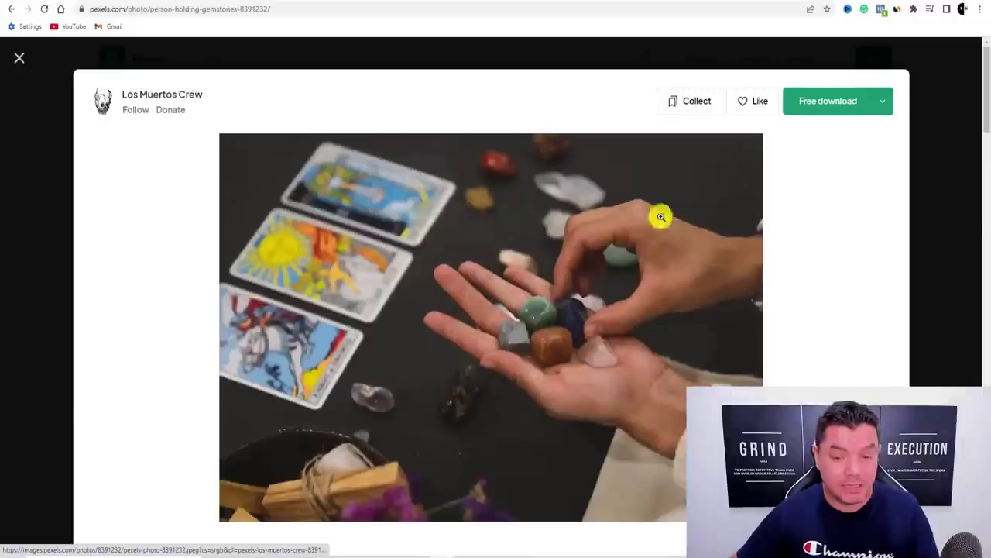
Download the photo of hands holding gemstones in its original 6464×4312 size and close the photo view
left_click(886, 103)
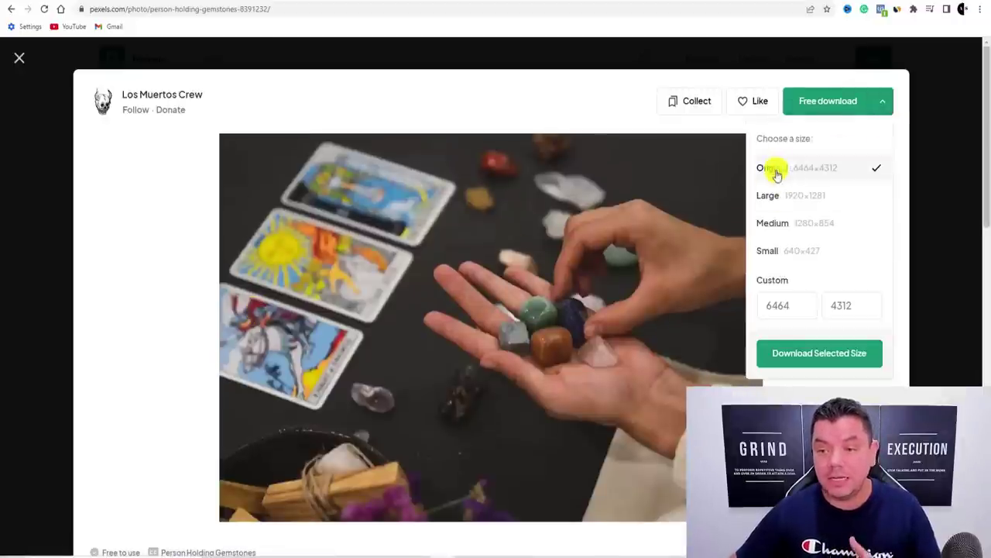
left_click(828, 354)
left_click(763, 193)
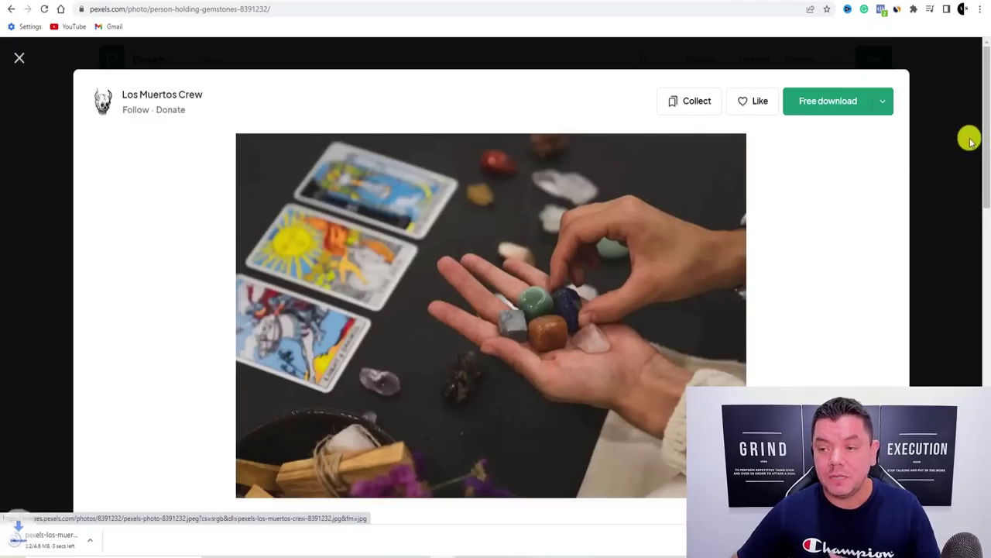
left_click(967, 139)
Browse further through the tarot photo results for other suitable images
scroll(692, 248, "down", 10)
scroll(542, 252, "down", 9)
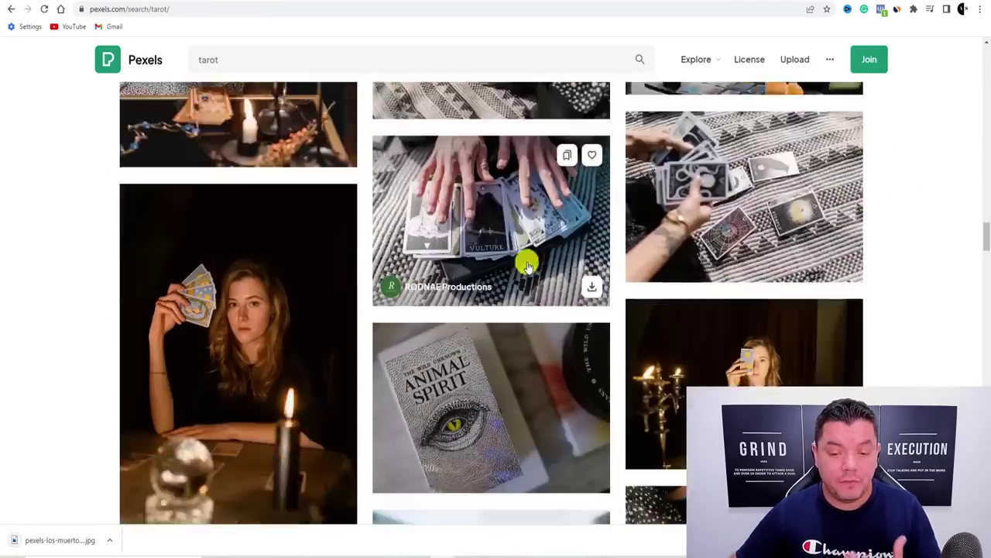
scroll(518, 255, "up", 4)
scroll(490, 246, "down", 12)
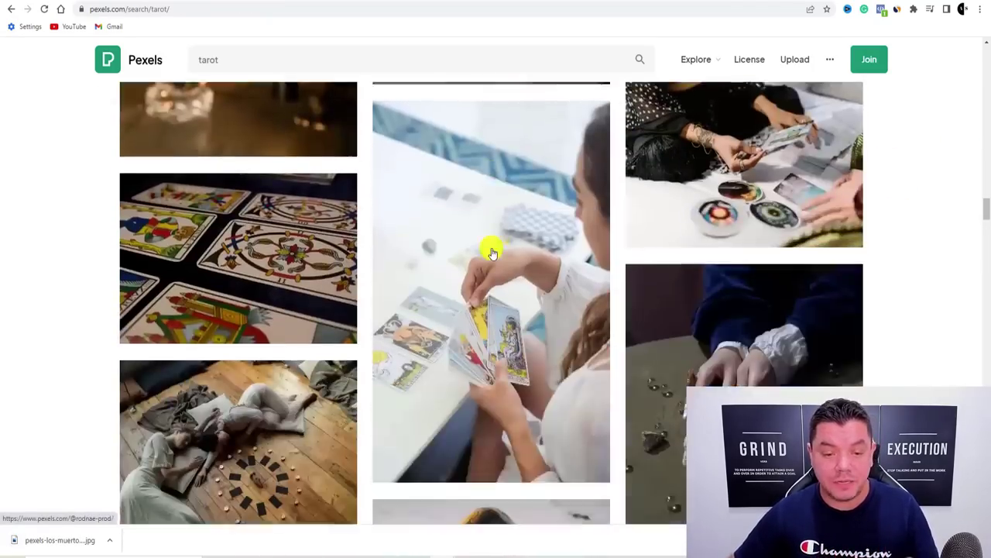
scroll(489, 248, "down", 10)
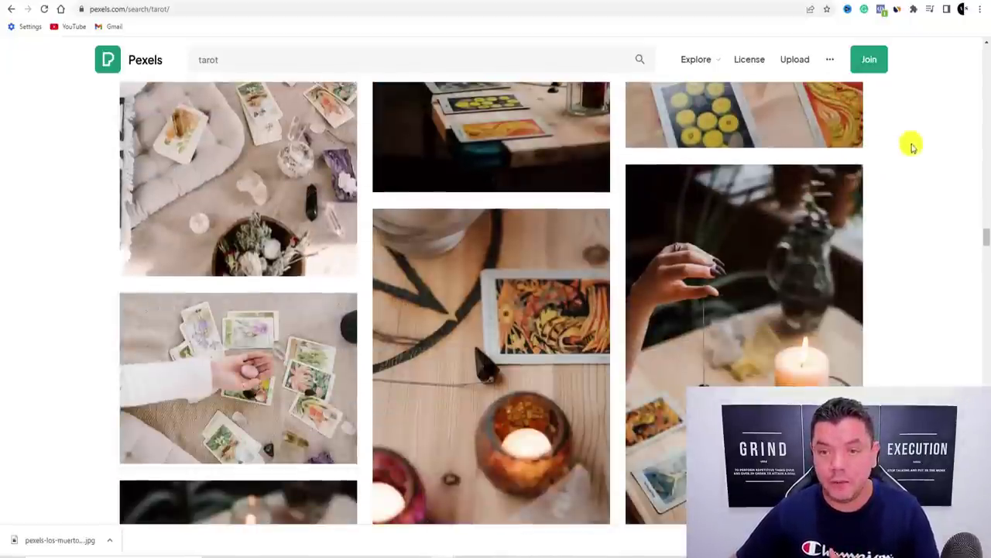
In the Blogger post, insert the downloaded photo of a hand over tarot cards (file ending 3088369) from the computer above the headline
left_click(521, 3)
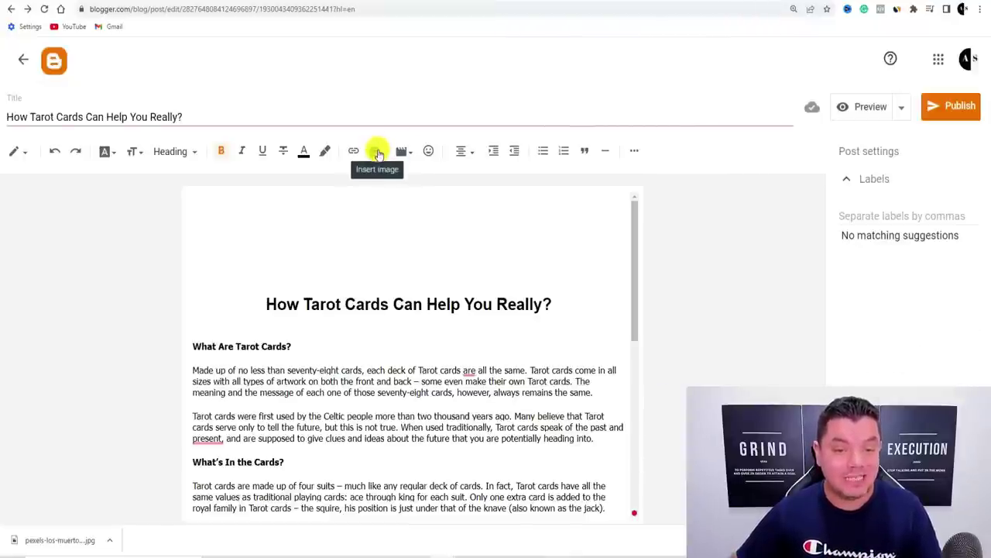
left_click(378, 152)
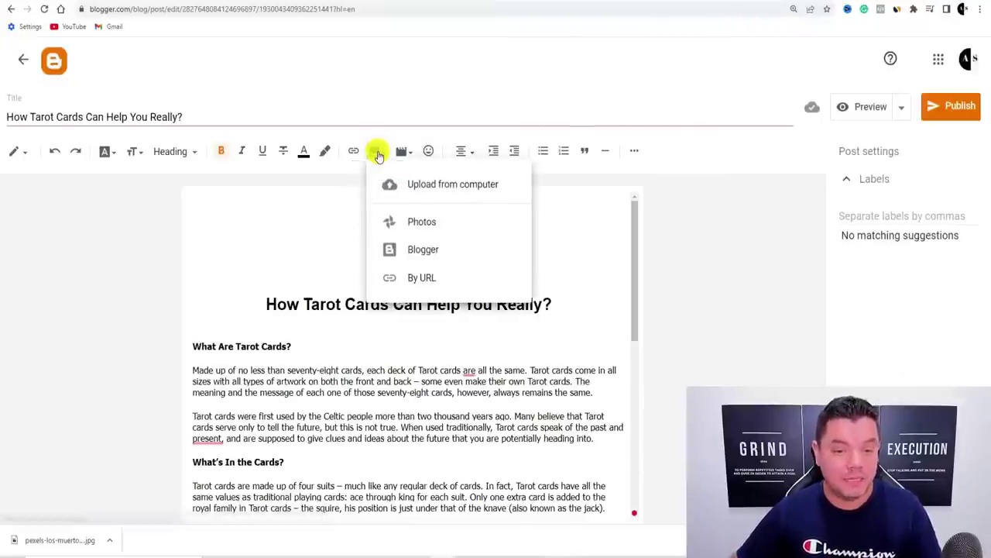
left_click(456, 192)
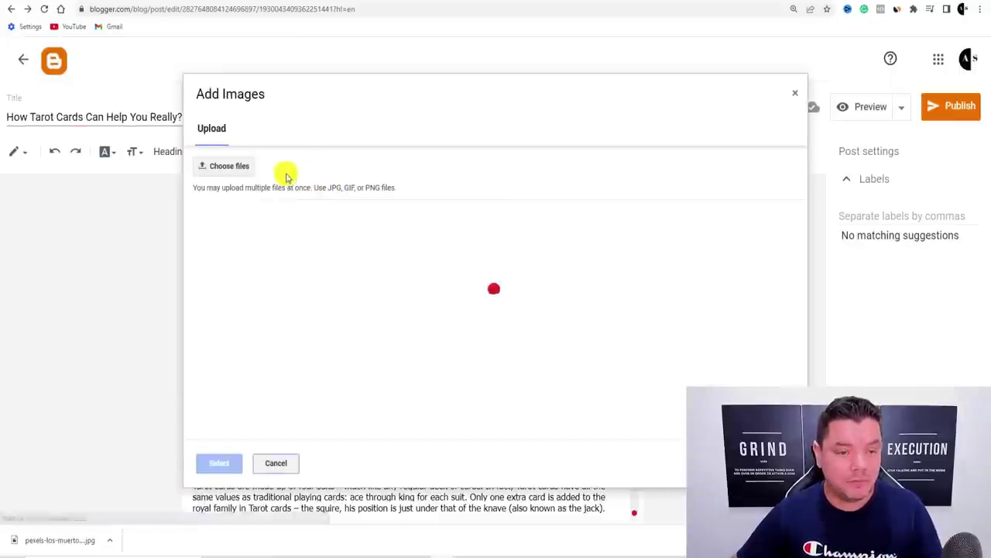
left_click(226, 166)
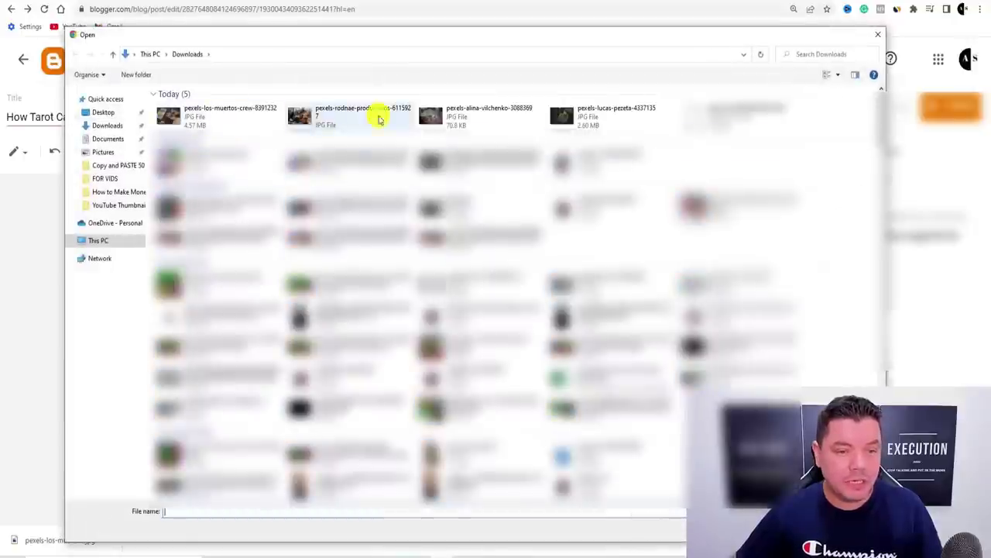
left_click(455, 118)
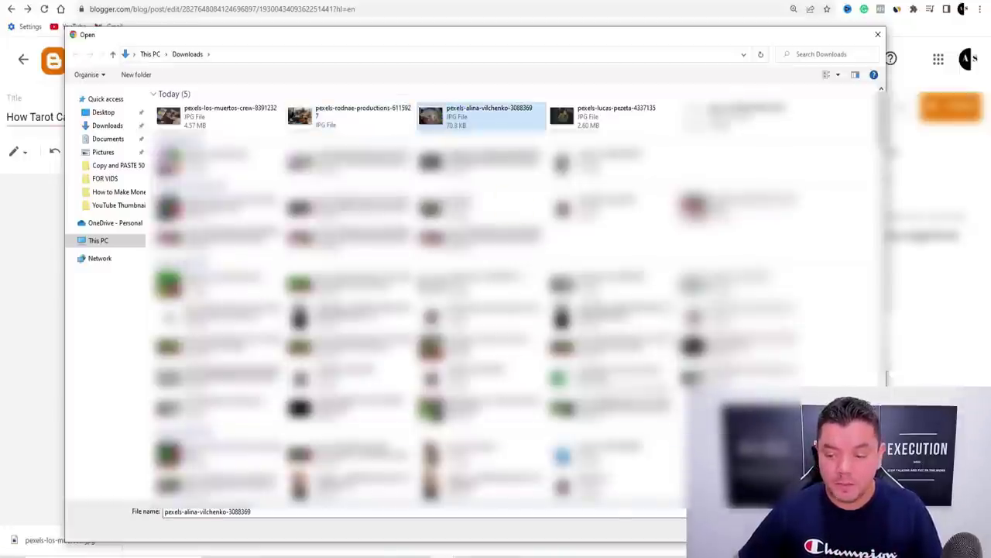
double_click(455, 118)
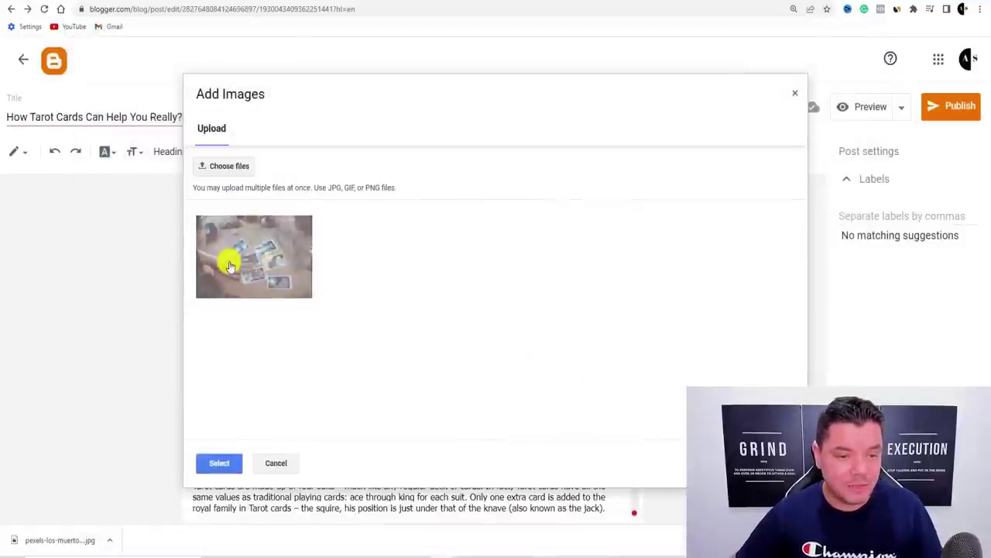
left_click(225, 462)
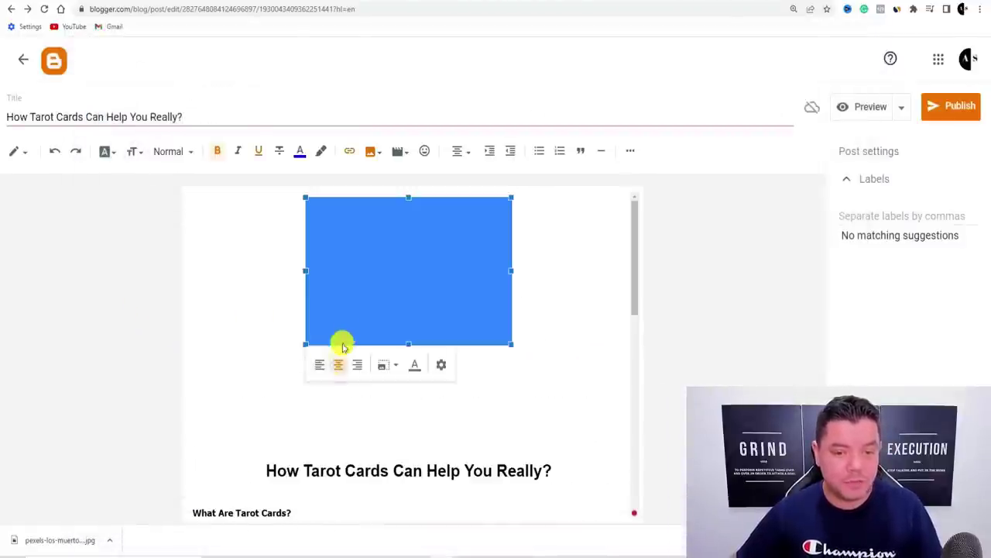
Enlarge the inserted tarot photo until it spans most of the post body's width
left_click_drag(306, 271, 235, 269)
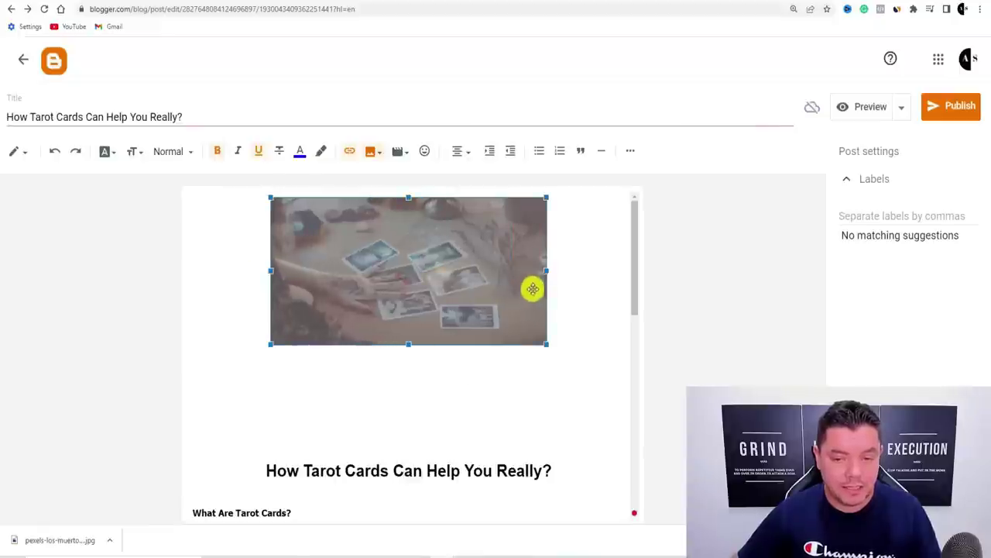
left_click(544, 343)
left_click(546, 347)
left_click_drag(544, 343, 582, 382)
mouse_move(234, 284)
left_mouse_down()
mouse_move(204, 284)
mouse_move(221, 285)
left_mouse_up()
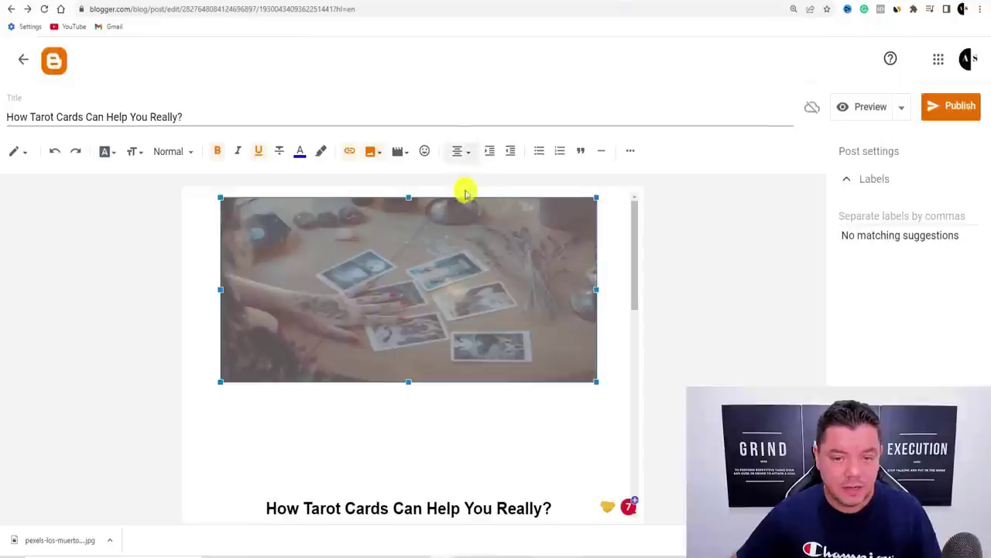
Reduce the blank space between the tarot photo and the headline, keeping a small gap of blank lines
left_click(372, 474)
key("BackSpace")
key("BackSpace")
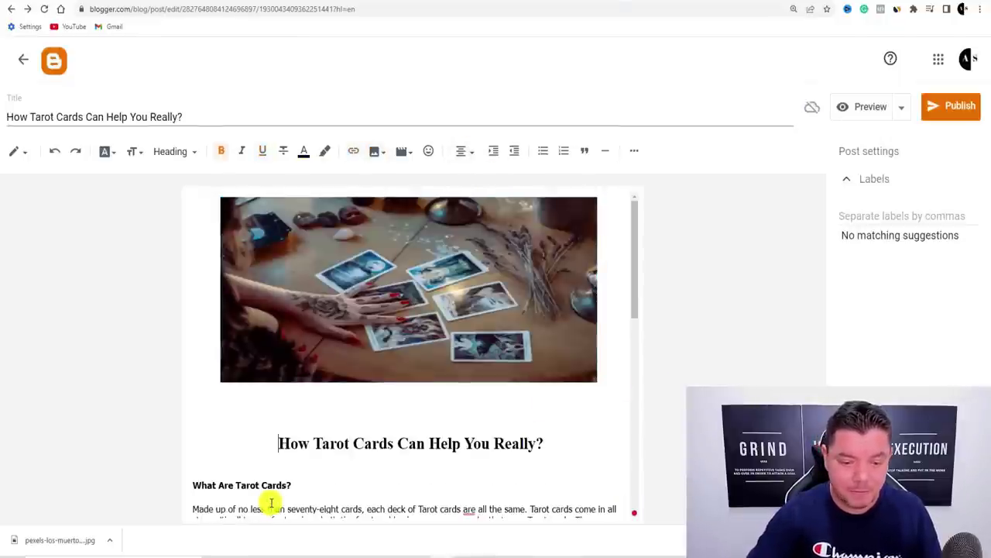
key("Return")
key("Return")
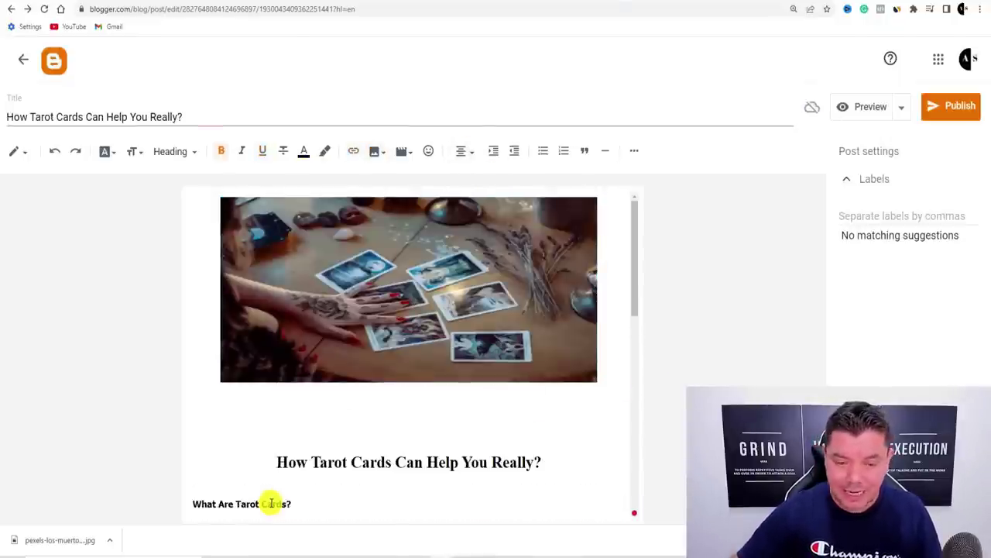
Preview the post and examine how the photo, headline and article text are laid out
scroll(454, 412, "down", 2)
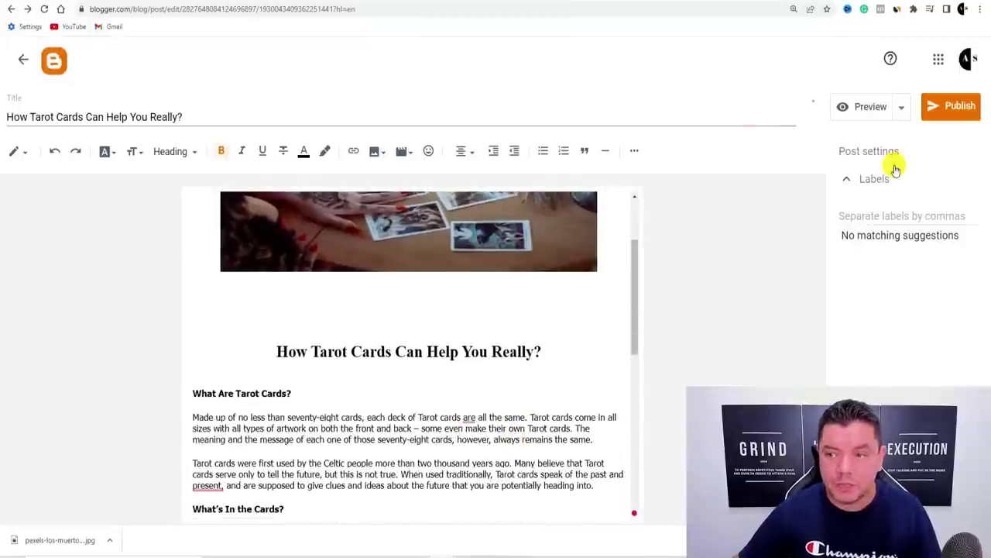
left_click(860, 109)
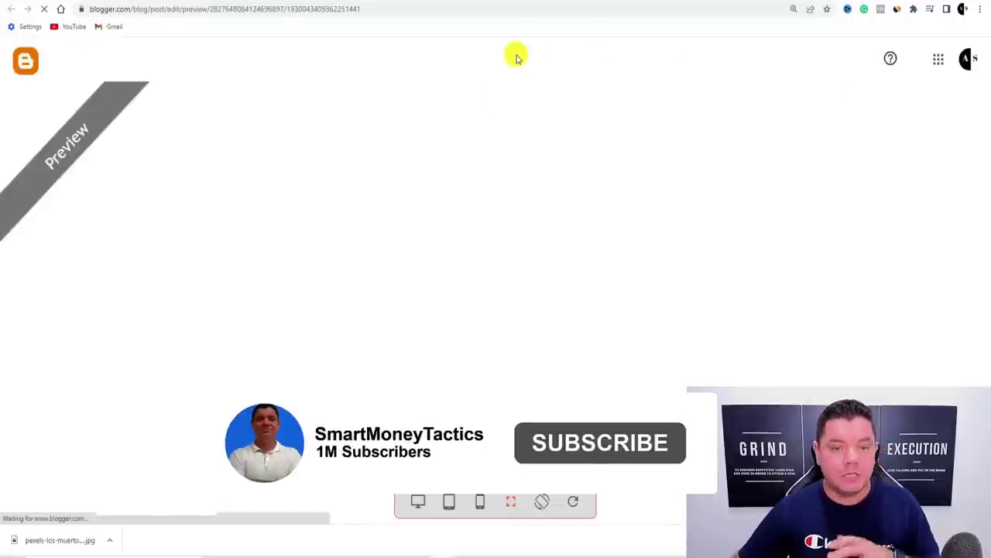
scroll(331, 215, "down", 3)
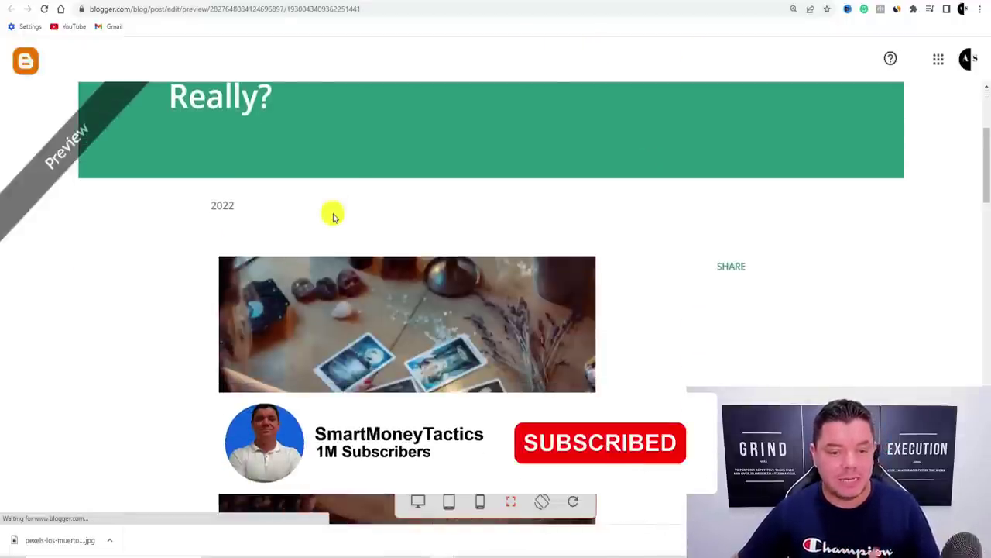
scroll(331, 215, "down", 6)
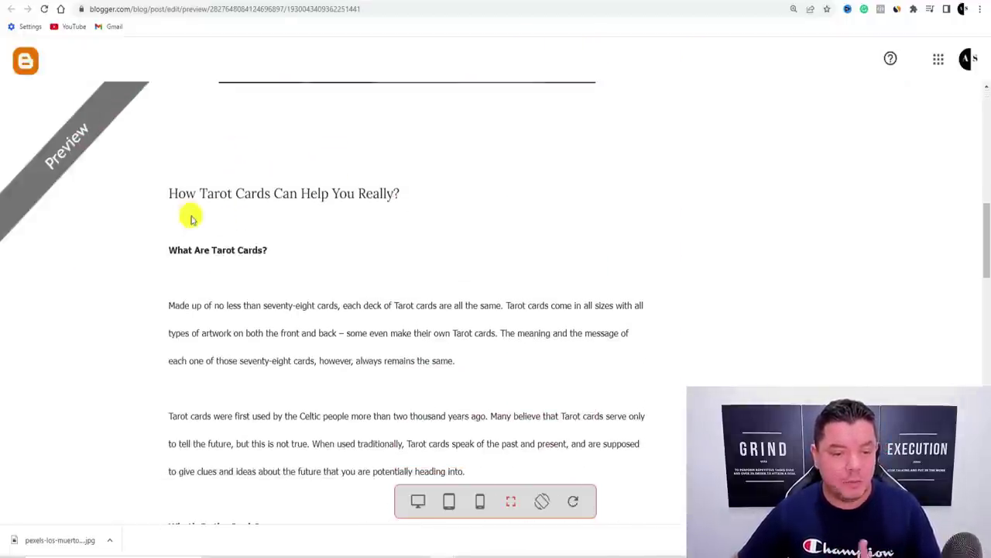
scroll(321, 221, "down", 2)
scroll(325, 221, "up", 4)
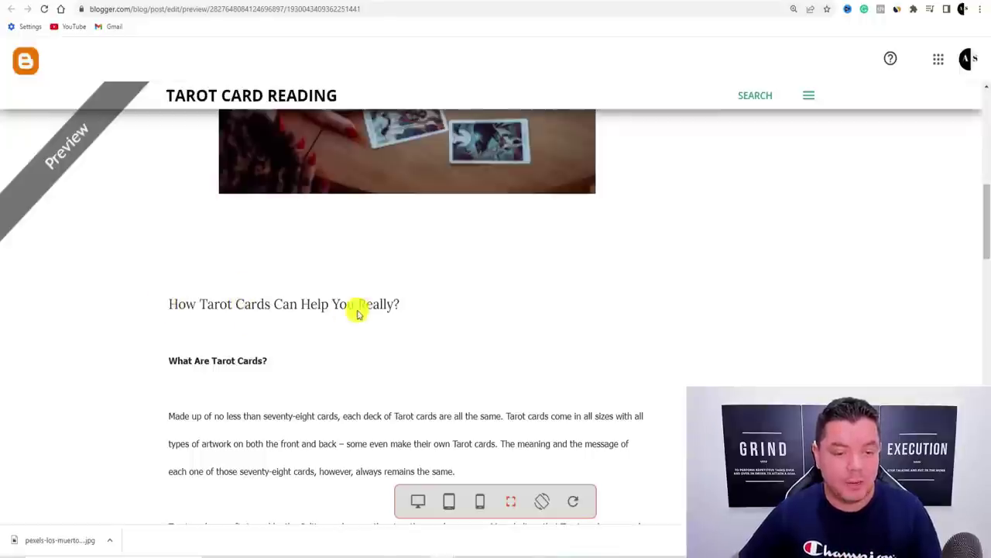
scroll(349, 275, "down", 2)
scroll(379, 270, "up", 8)
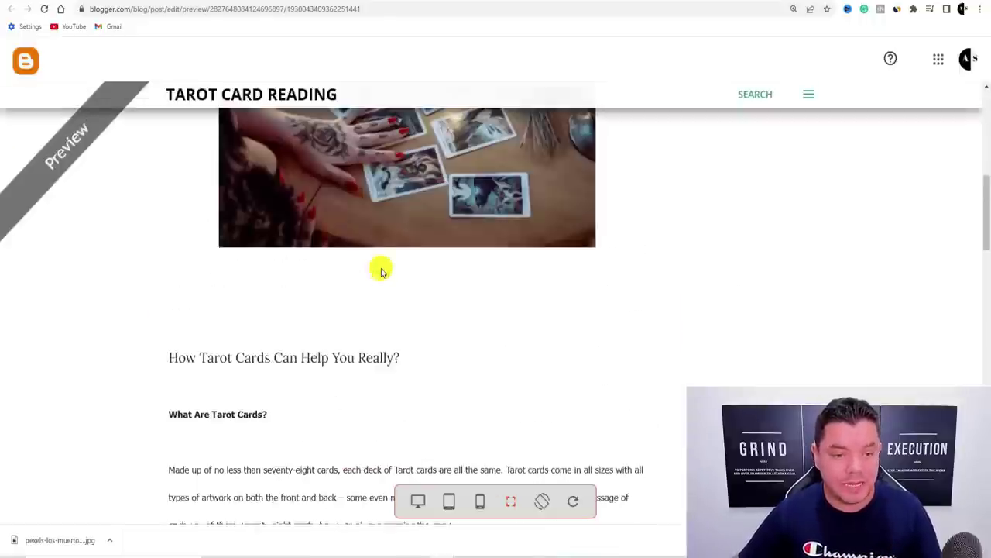
scroll(409, 206, "down", 7)
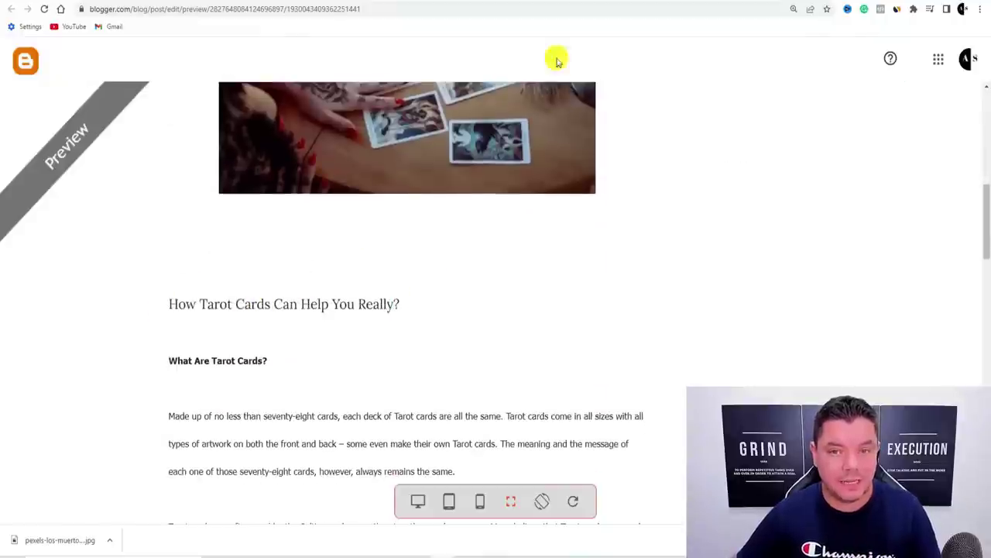
Return to the post editor and delete the duplicate headline "How Tarot Cards Can Help You Really?" from the post body
key("Escape")
left_click_drag(539, 346, 286, 350)
key("BackSpace")
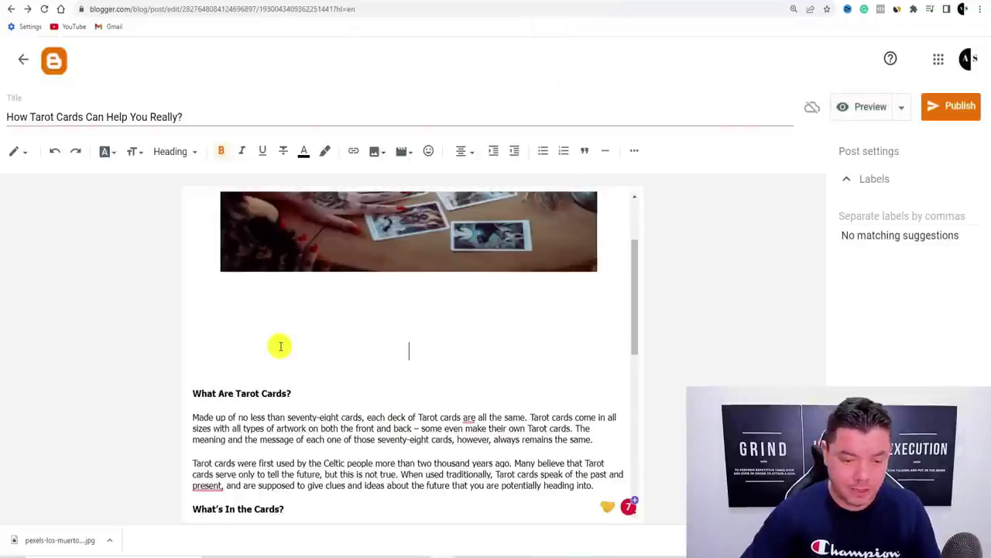
Remove blank lines above the subheading "What Are Tarot Cards?" and undo the last deletion that pulls it onto the photo's line
left_click(193, 394)
key("BackSpace")
key("BackSpace")
key("BackSpace")
key("BackSpace")
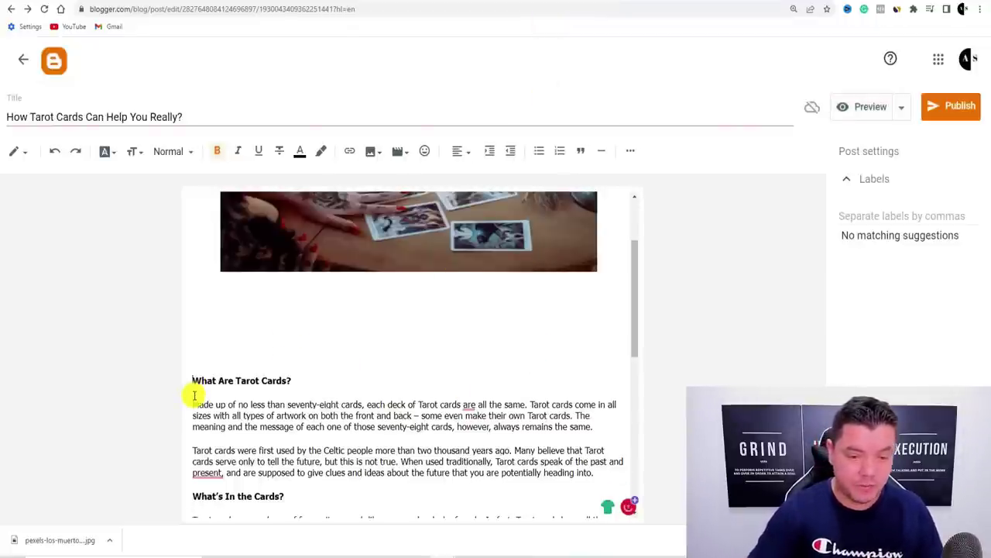
key("BackSpace")
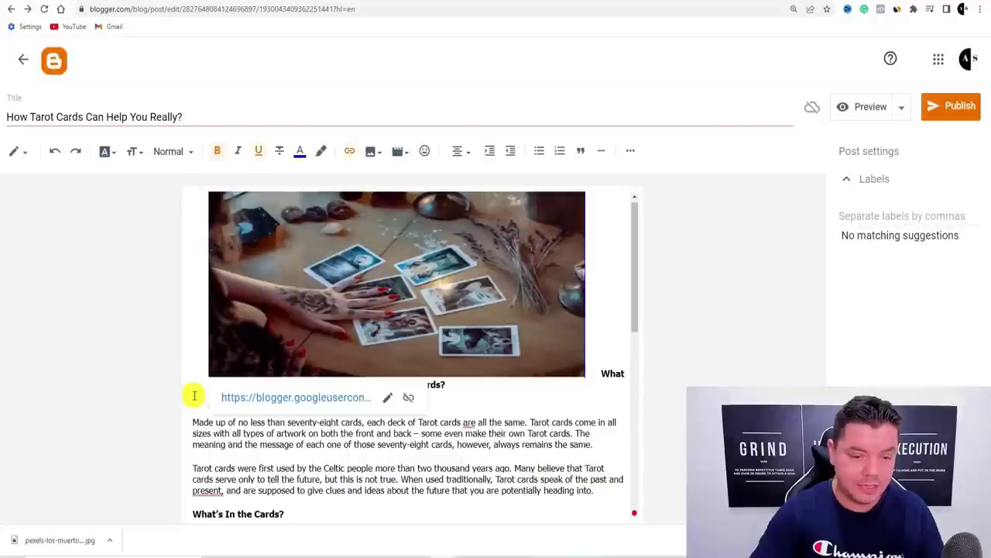
key("ctrl+z")
Add blank lines below the subheading "What's In the Cards?" to make room for a second image
scroll(321, 389, "down", 5)
scroll(329, 380, "up", 3)
scroll(329, 376, "up", 3)
scroll(328, 371, "down", 6)
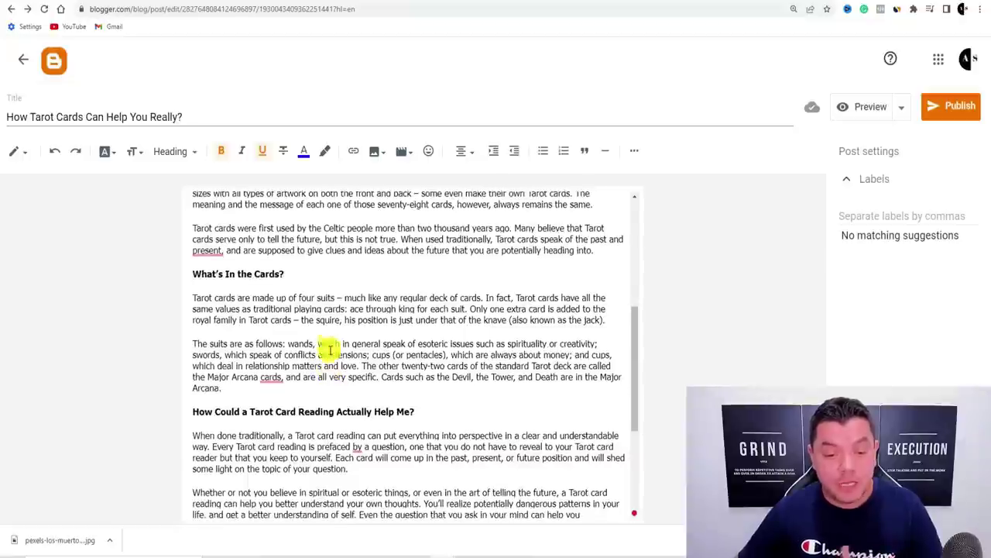
left_click(308, 273)
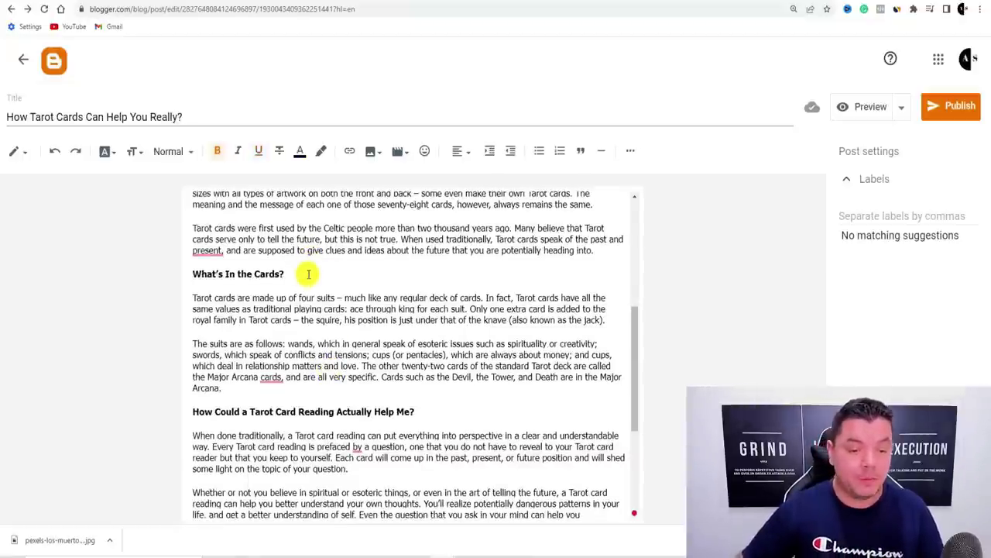
key("Return")
key("Return")
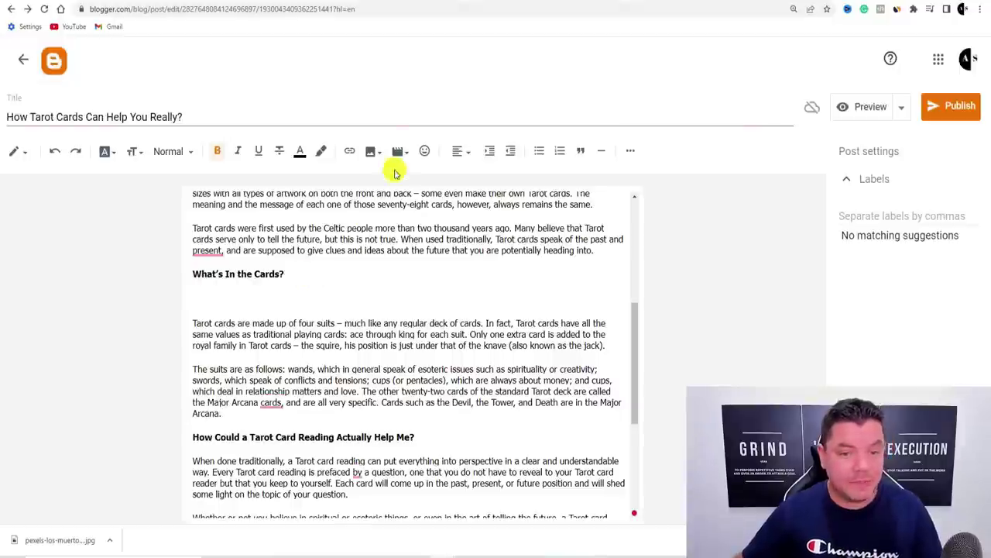
Insert the image pexels-rodnae-productions-6115927 from the computer below "What's In the Cards?"
left_click(371, 151)
left_click(437, 185)
left_click(203, 170)
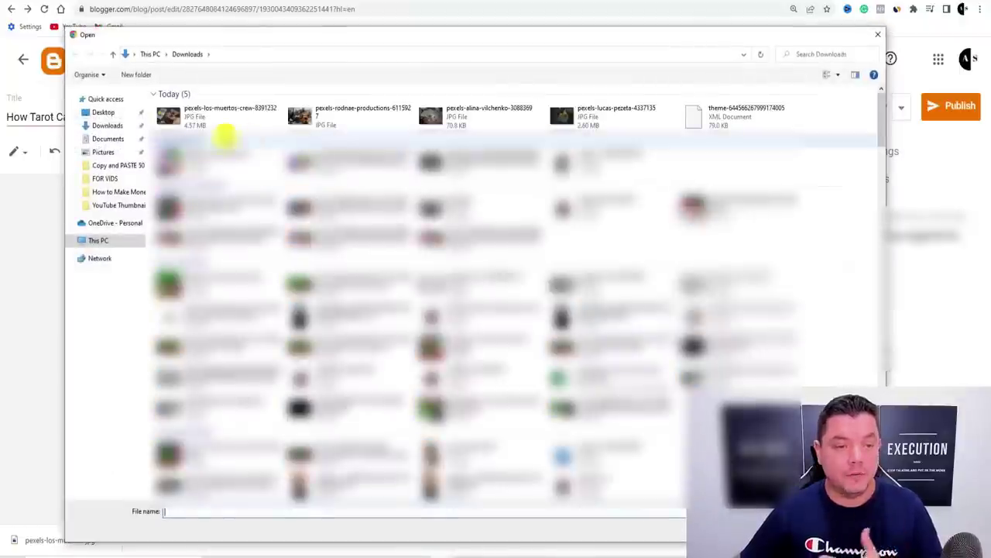
left_click(337, 114)
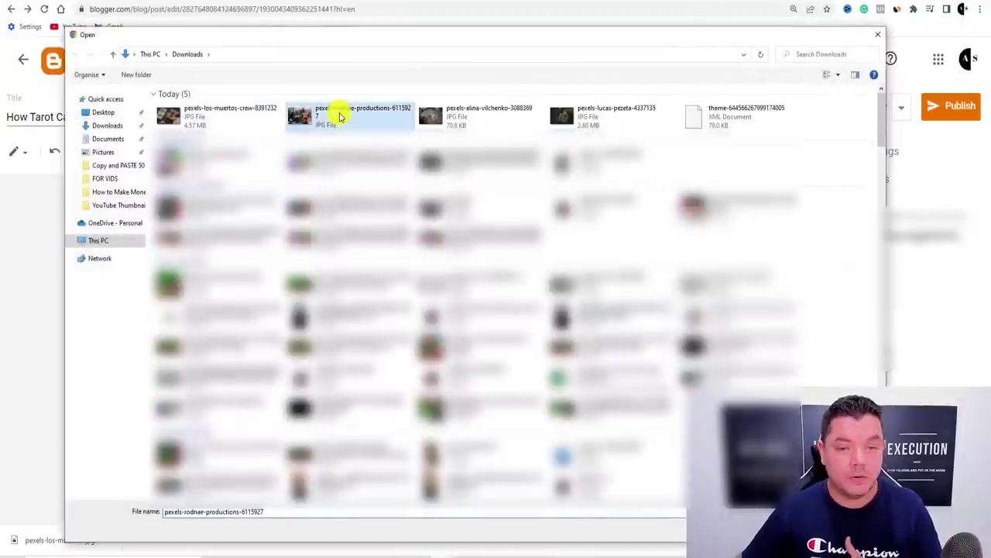
double_click(338, 115)
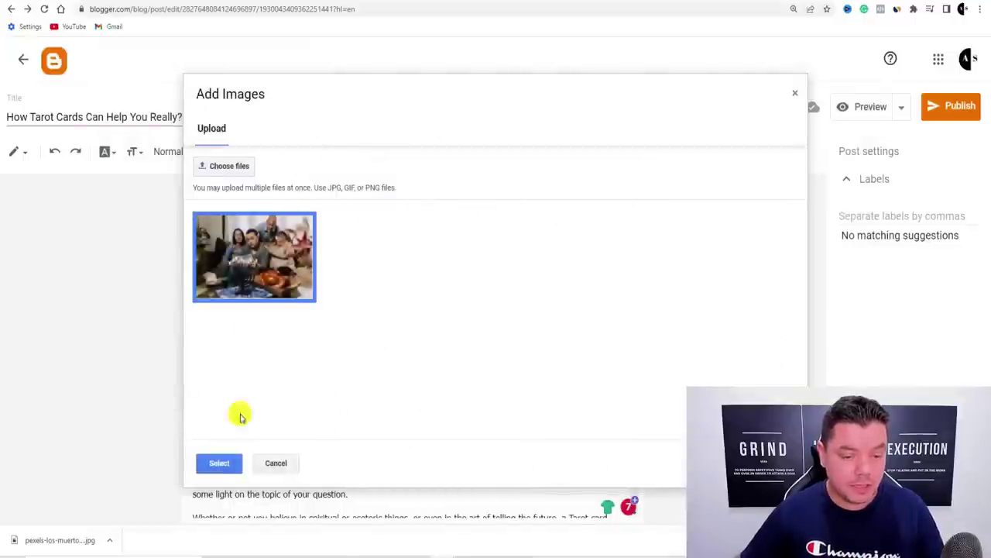
left_click(218, 463)
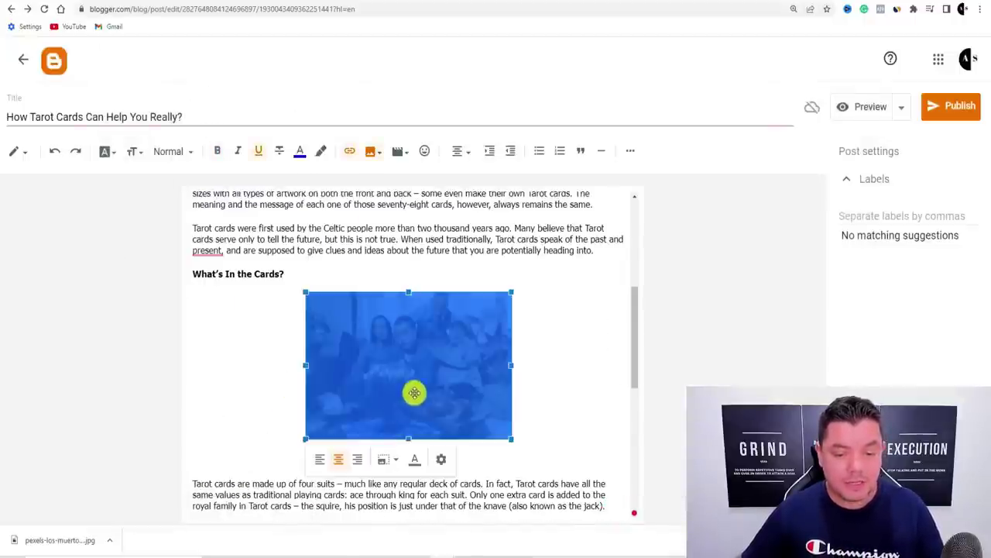
Left-align the family photo so the article text wraps beside it, and shrink it slightly
left_click(324, 463)
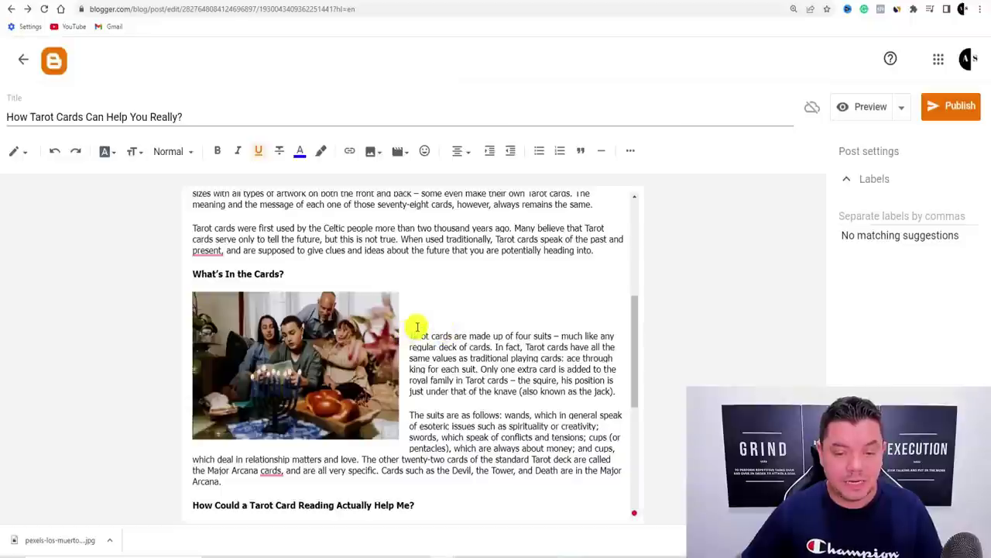
left_click(390, 295)
left_click_drag(397, 293, 373, 317)
left_click(413, 346)
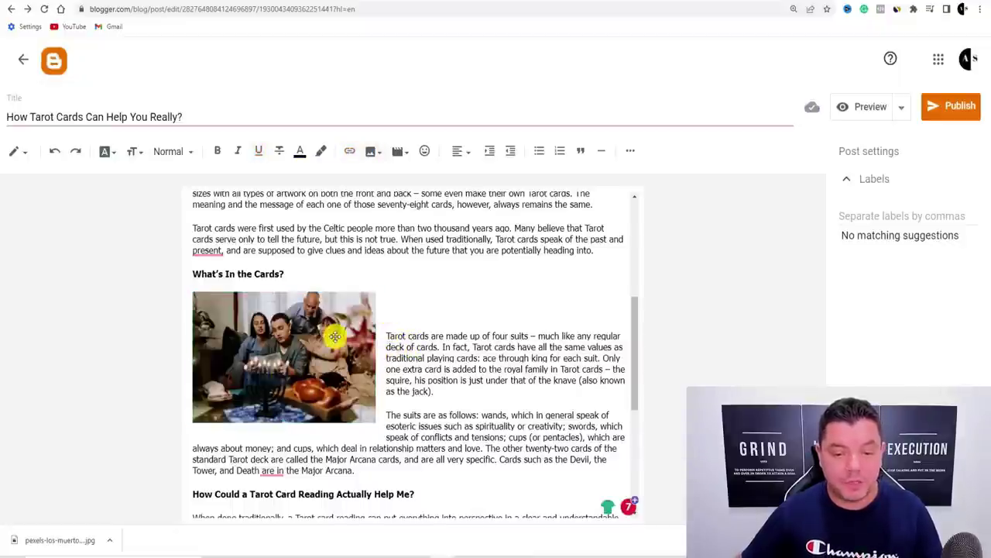
Try right alignment on the family photo under "What's In the Cards?" and set it back to left alignment
left_click(333, 337)
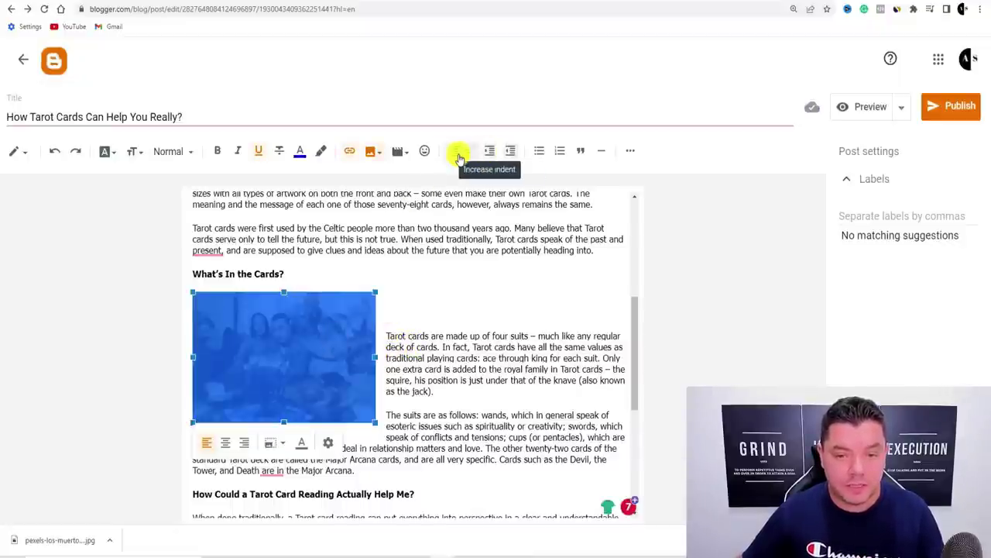
left_click(460, 151)
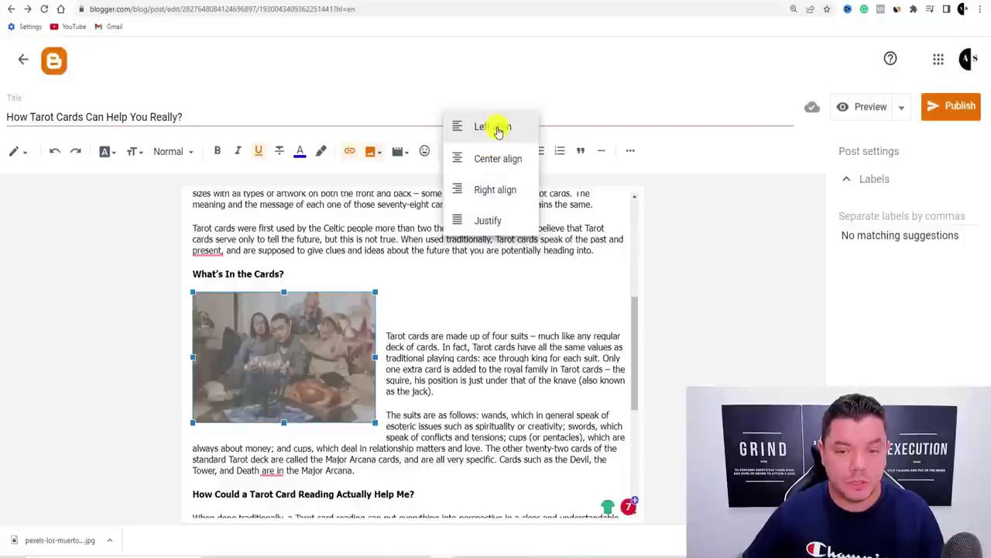
left_click(499, 189)
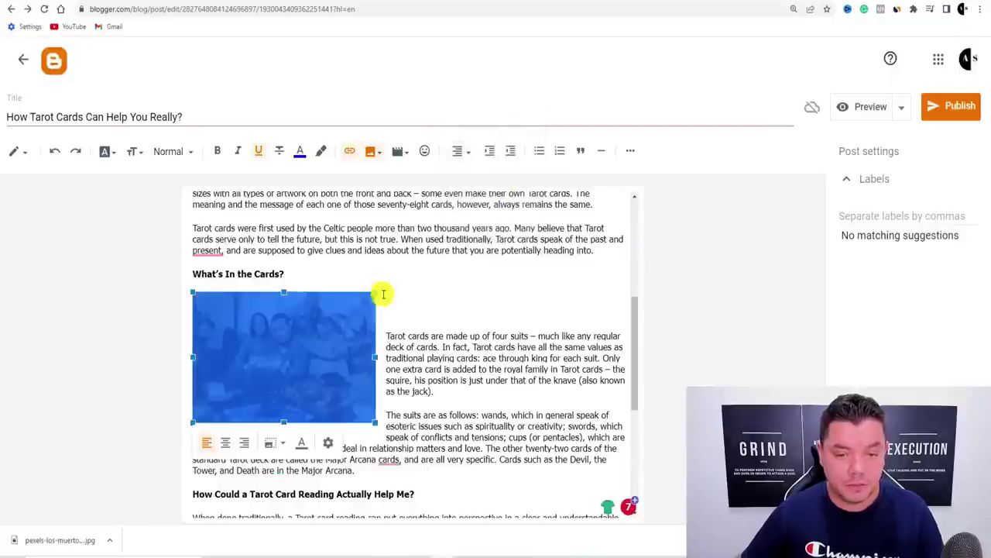
left_click(462, 151)
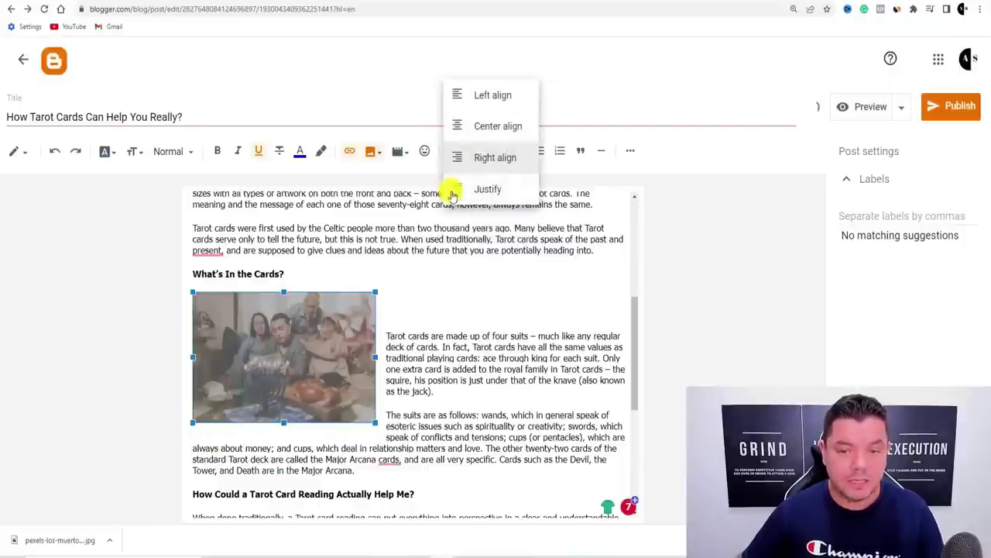
left_click(487, 96)
left_click(434, 391)
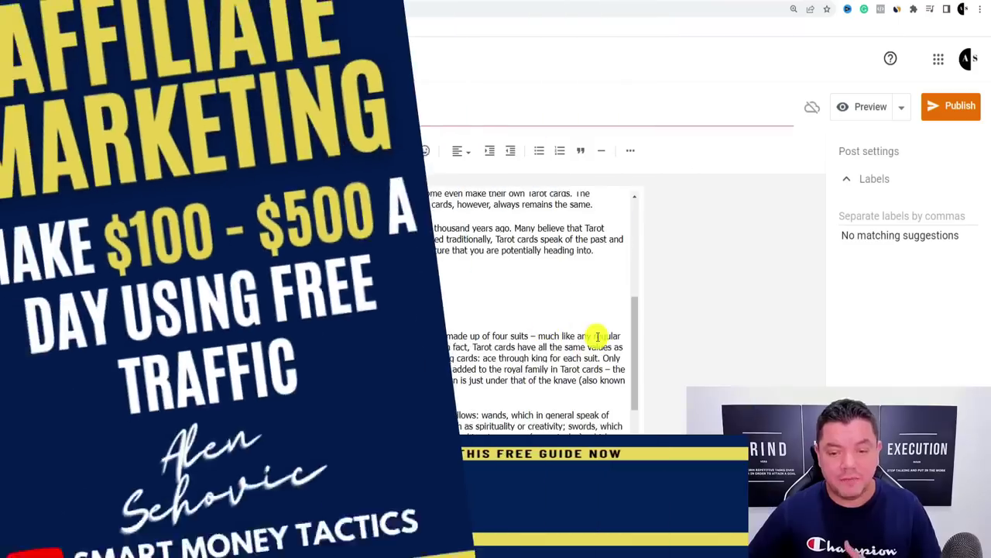
Review the post's layout from the opening tarot photo down to the section "How Could a Tarot Card Reading Actually Help Me?"
scroll(434, 391, "down", 5)
scroll(433, 392, "up", 2)
scroll(324, 353, "up", 4)
scroll(328, 366, "up", 1)
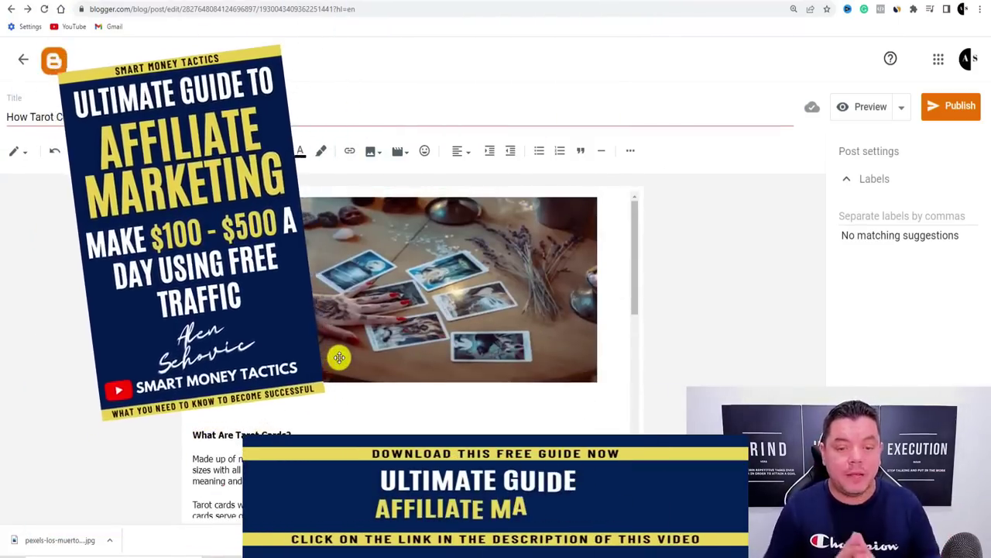
scroll(380, 377, "down", 3)
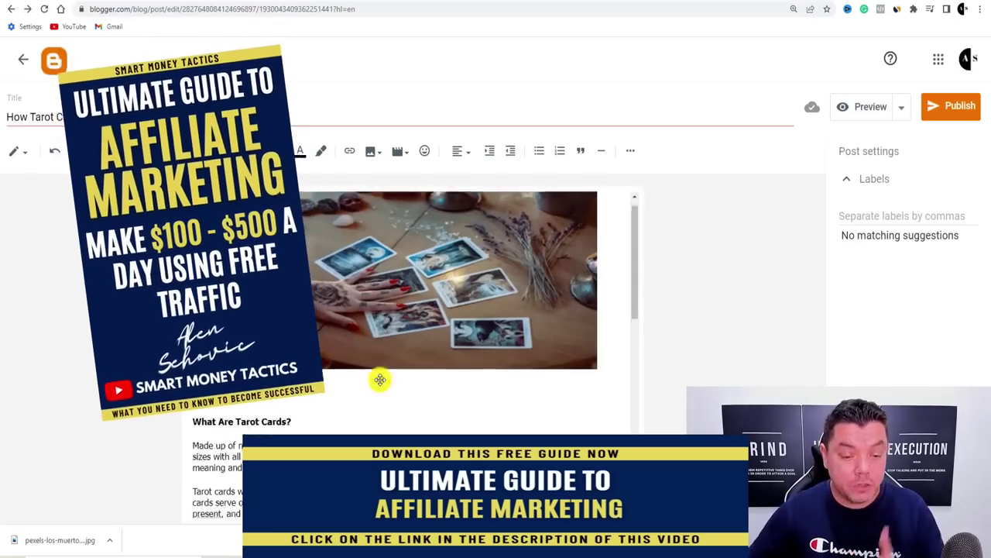
scroll(465, 310, "down", 6)
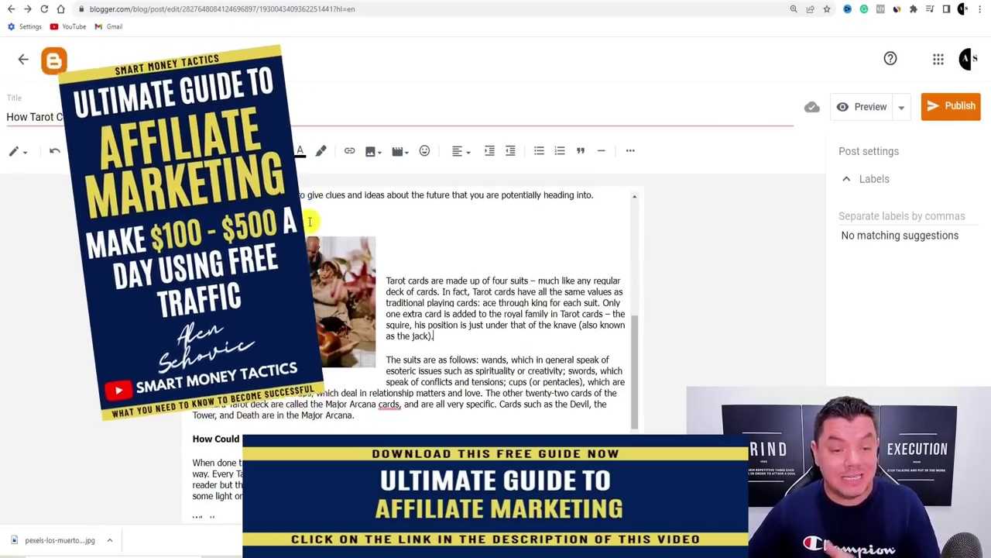
scroll(465, 309, "down", 3)
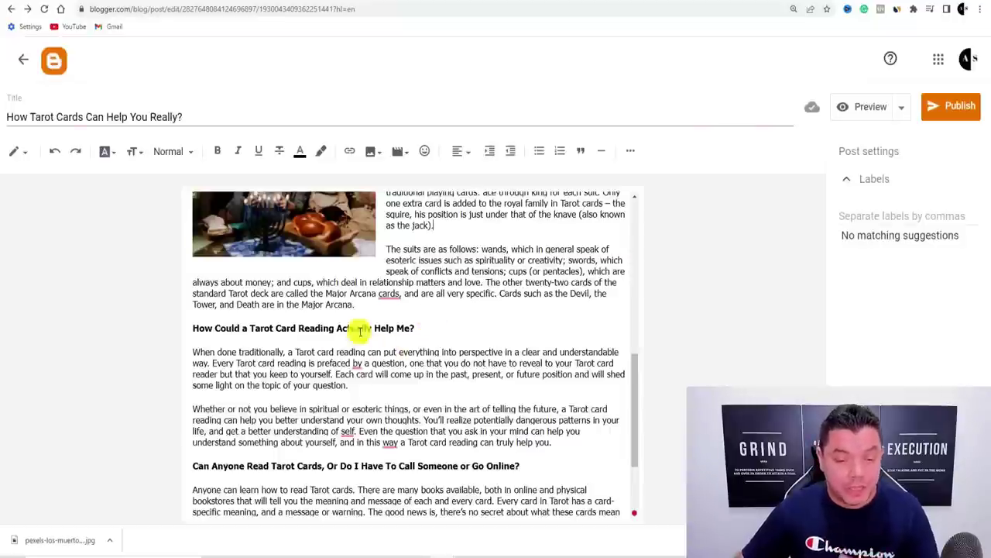
Add the line "IF YOU WOULD LIKE A FREE TAROT READING NOW CLICK HERE" below the first paragraph of "How Could a Tarot Card Reading Actually Help Me?"
left_click_drag(416, 328, 197, 328)
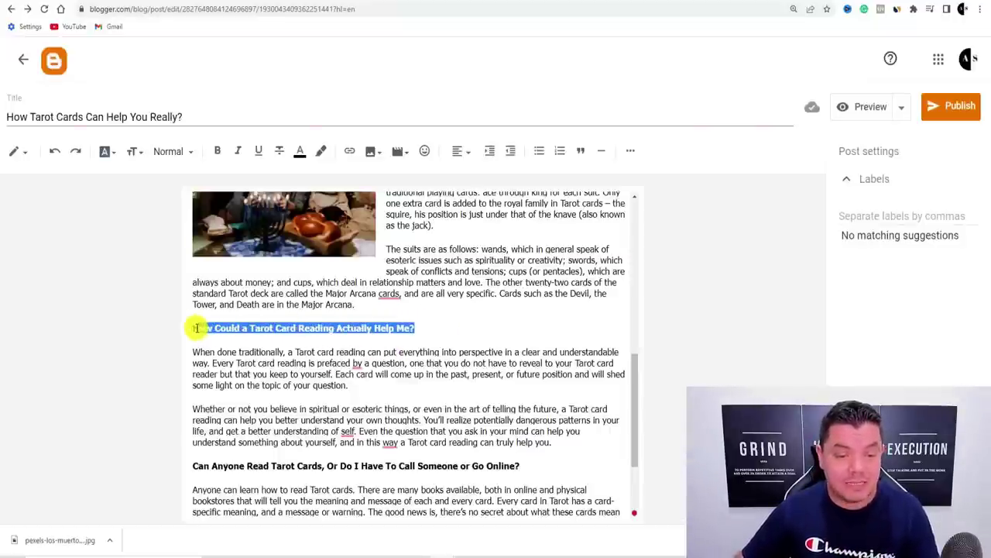
left_click(359, 385)
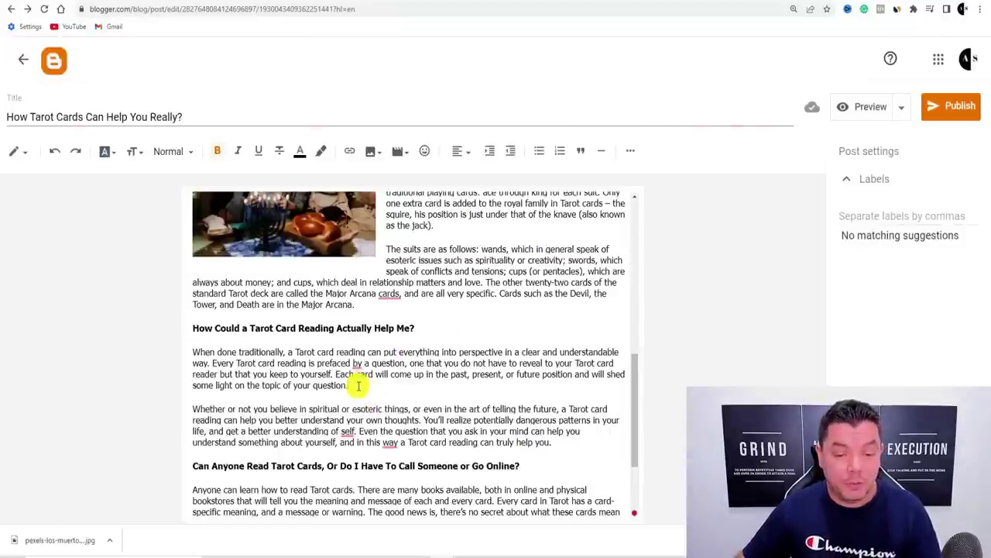
key("Return")
key("Return")
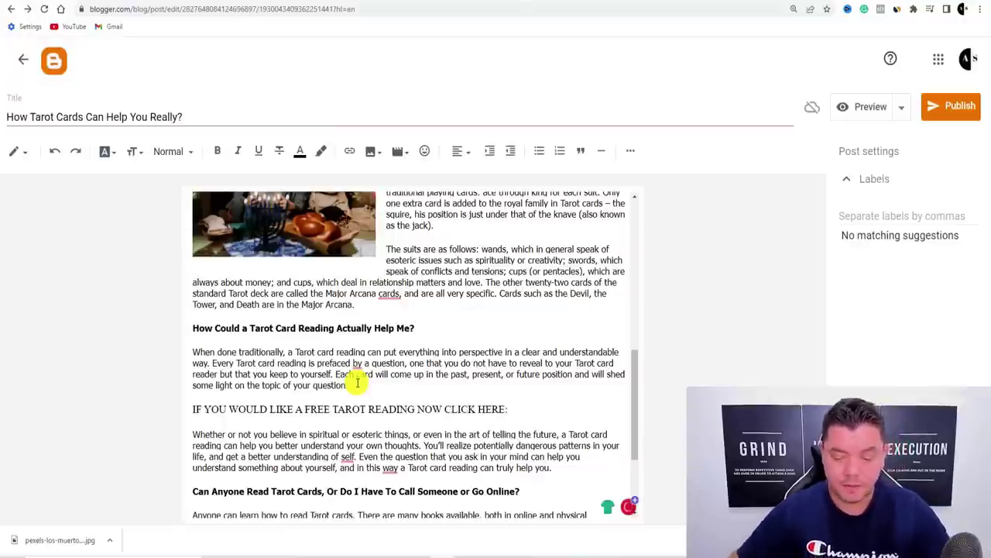
Center the free tarot reading call-to-action line and format it bold, italic and blue
left_click_drag(511, 409, 192, 409)
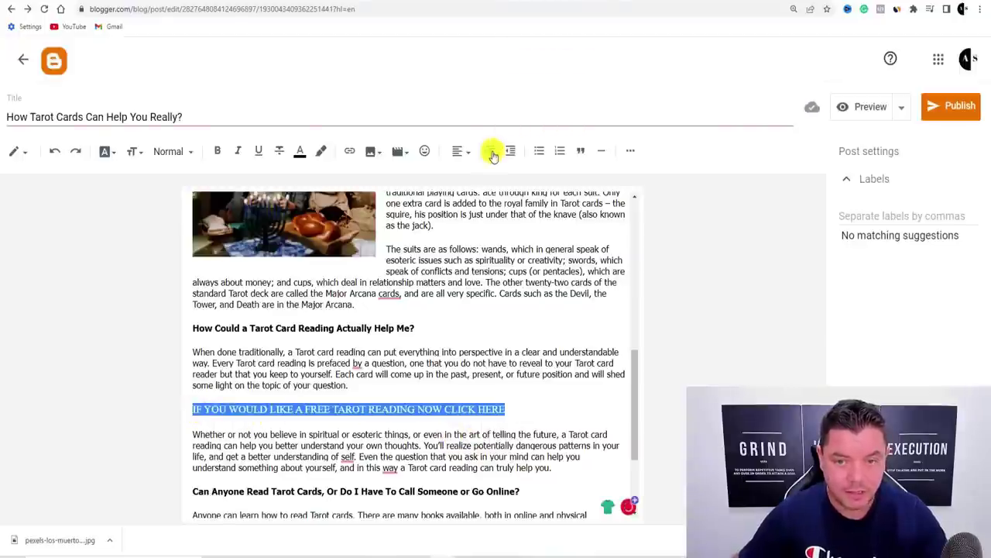
left_click(461, 160)
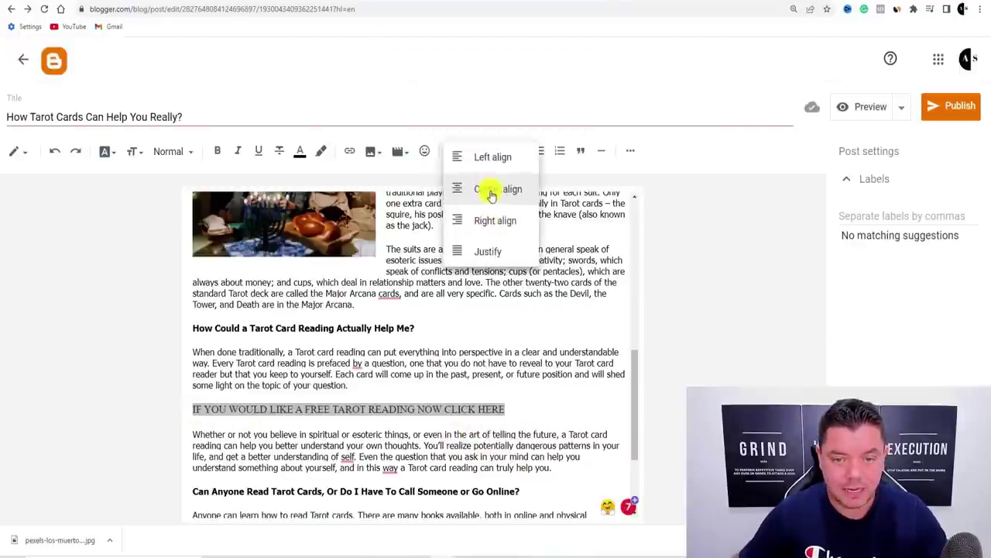
left_click(488, 192)
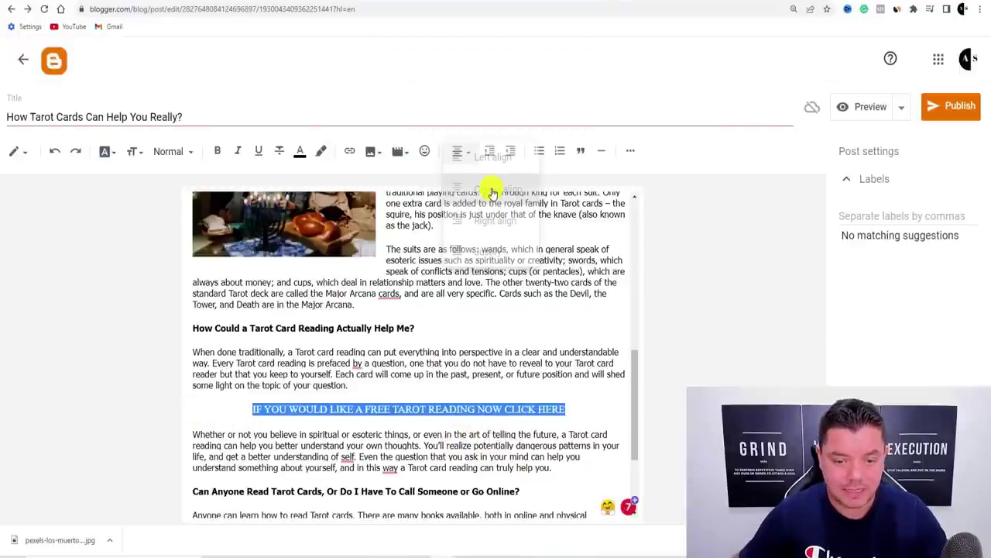
left_click(218, 151)
left_click(238, 152)
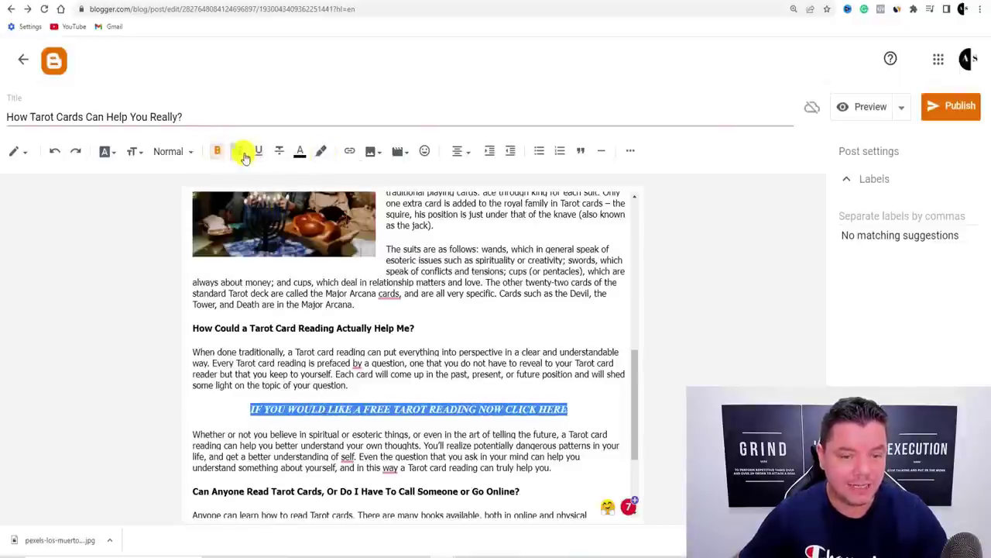
left_click(302, 152)
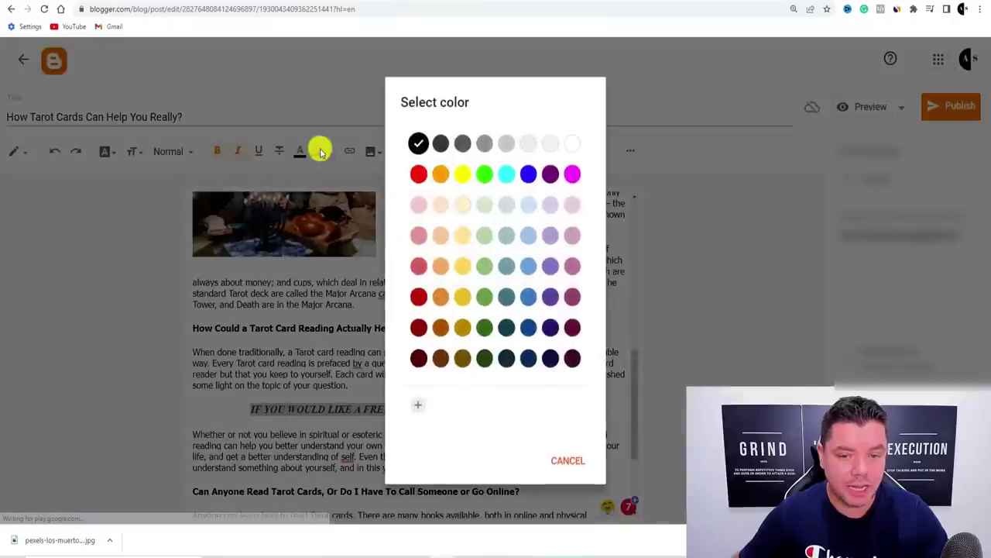
left_click(527, 180)
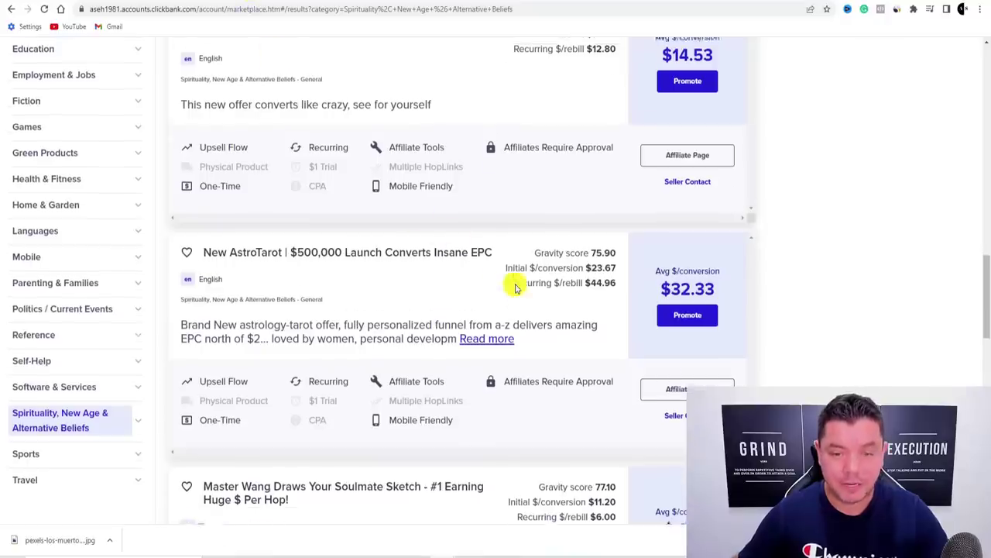
In the ClickBank marketplace, create a default HopLink for the offer "The BioEnergy Code" and copy it
scroll(515, 283, "up", 5)
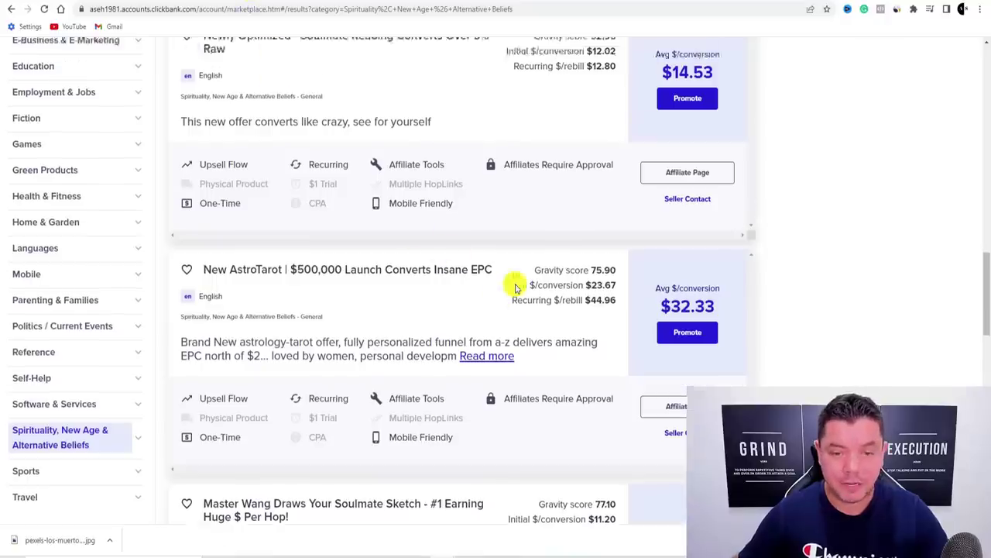
scroll(655, 198, "up", 3)
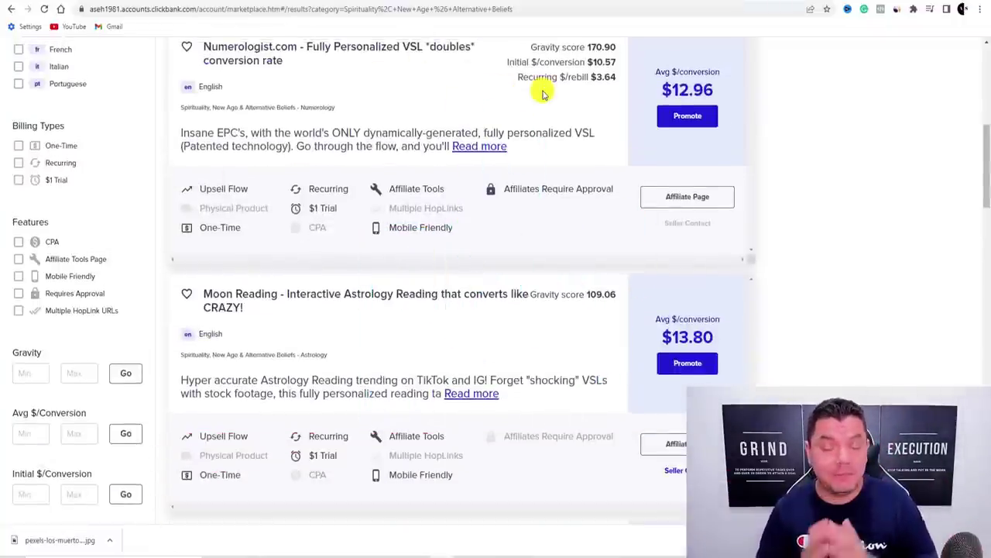
scroll(594, 161, "down", 3)
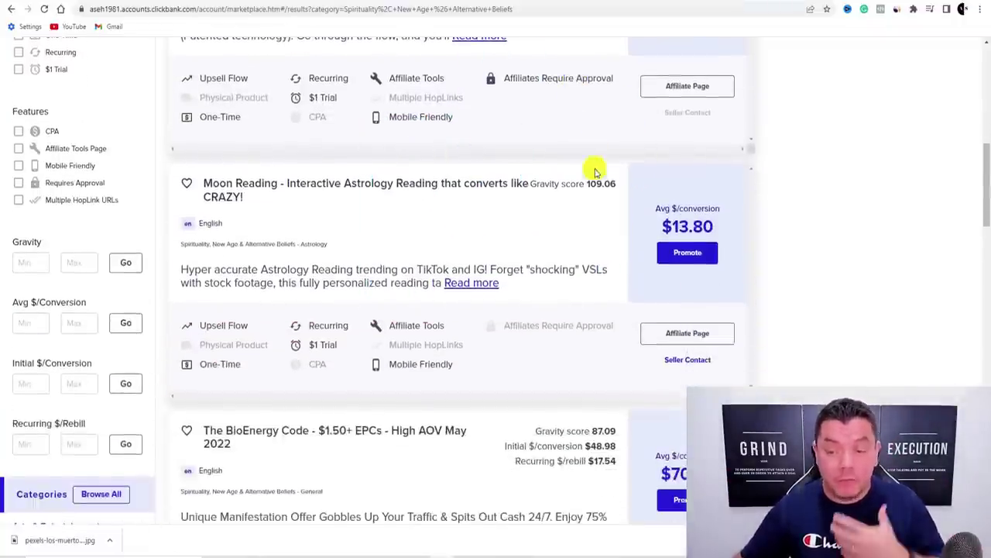
scroll(594, 161, "down", 7)
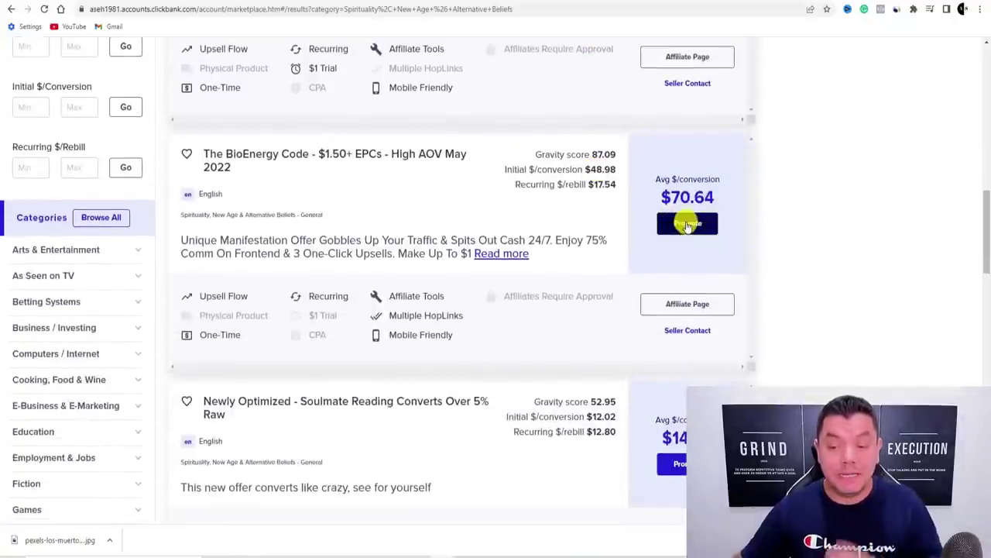
left_click(687, 225)
left_click(480, 412)
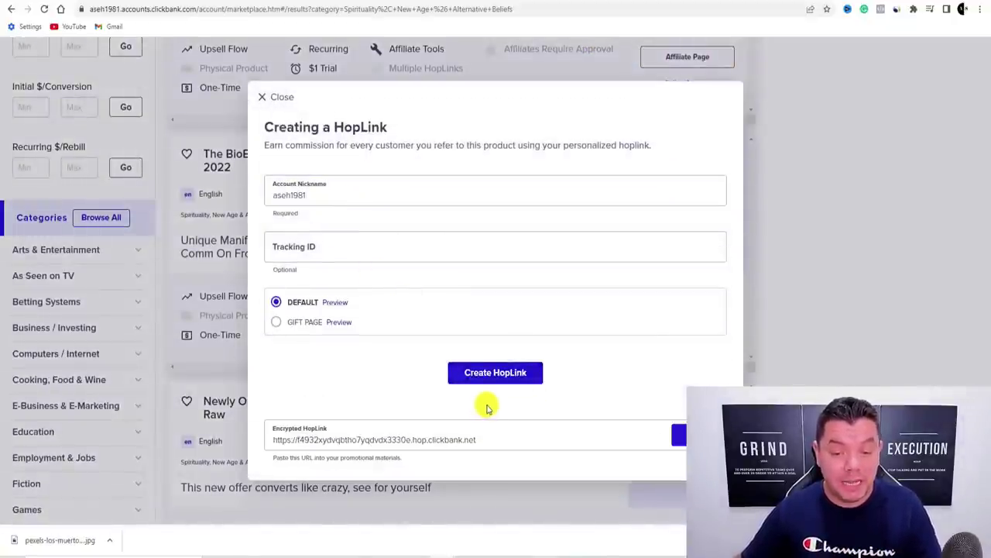
left_click(290, 440)
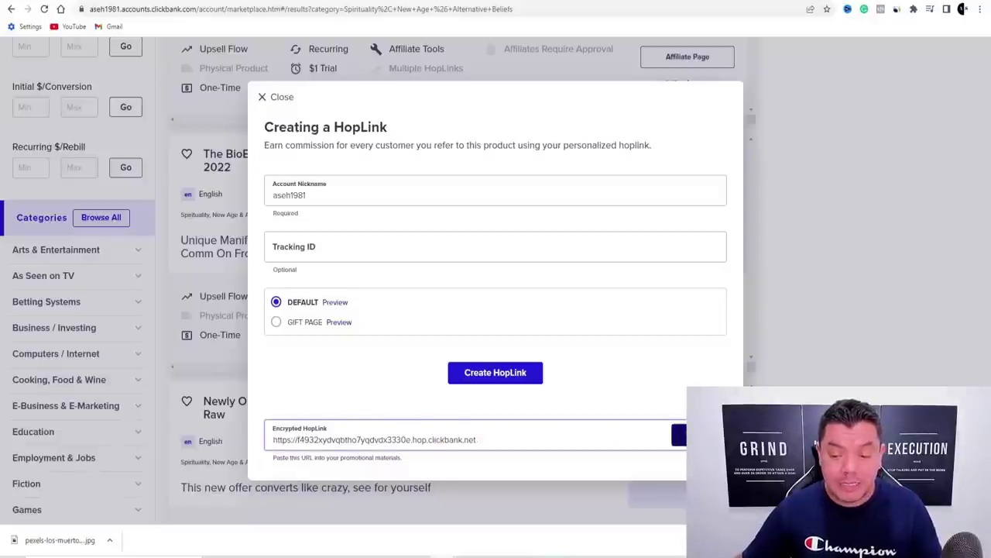
left_click(679, 435)
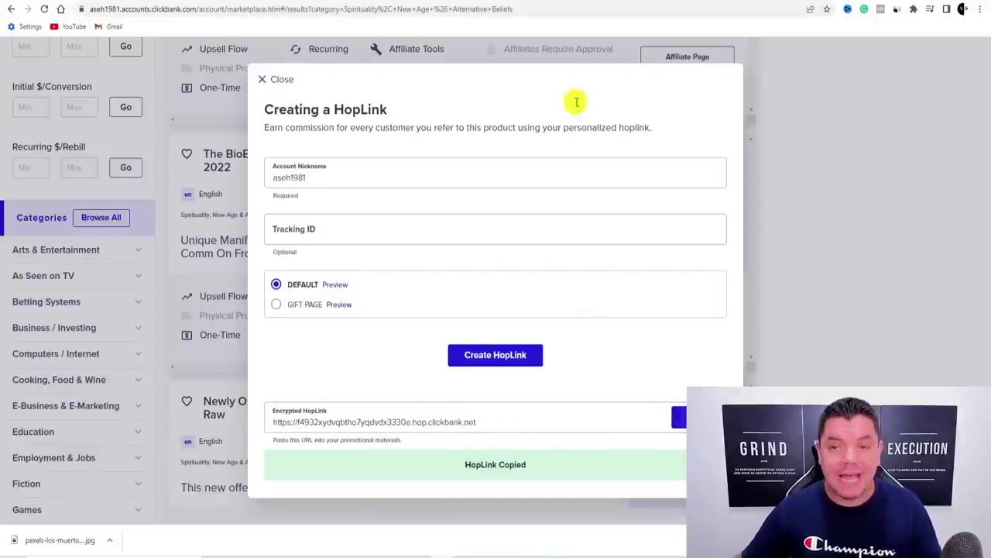
Return to the Blogger post and link the whole call-to-action line to the copied HopLink, set to open in a new window
left_click(535, 3)
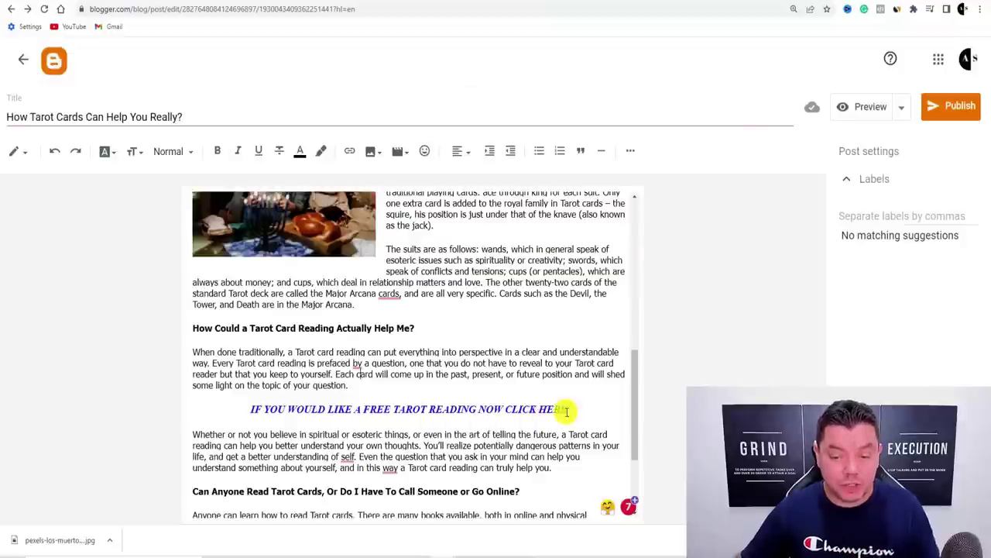
left_click_drag(565, 408, 270, 408)
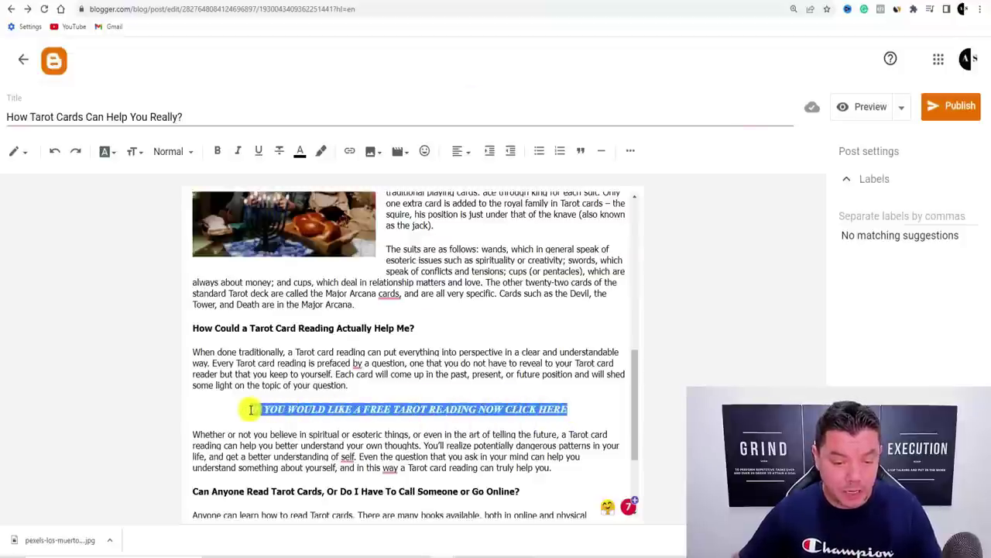
left_click(348, 153)
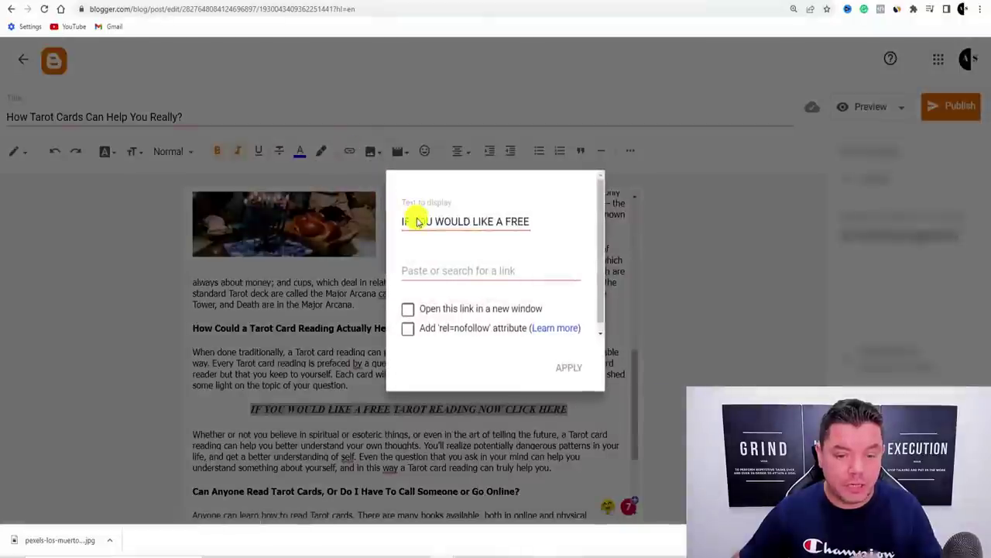
left_click(425, 272)
key("ctrl+v")
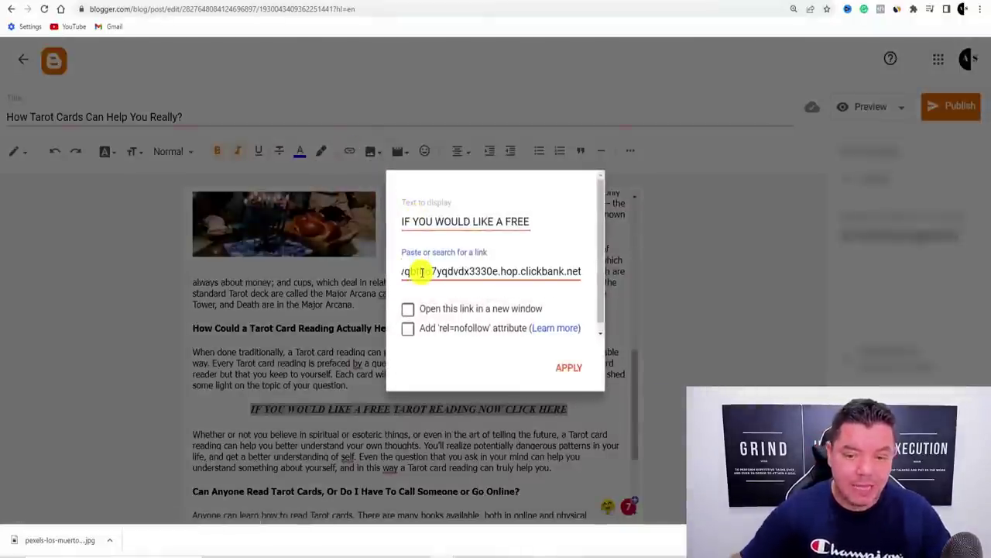
left_click(410, 309)
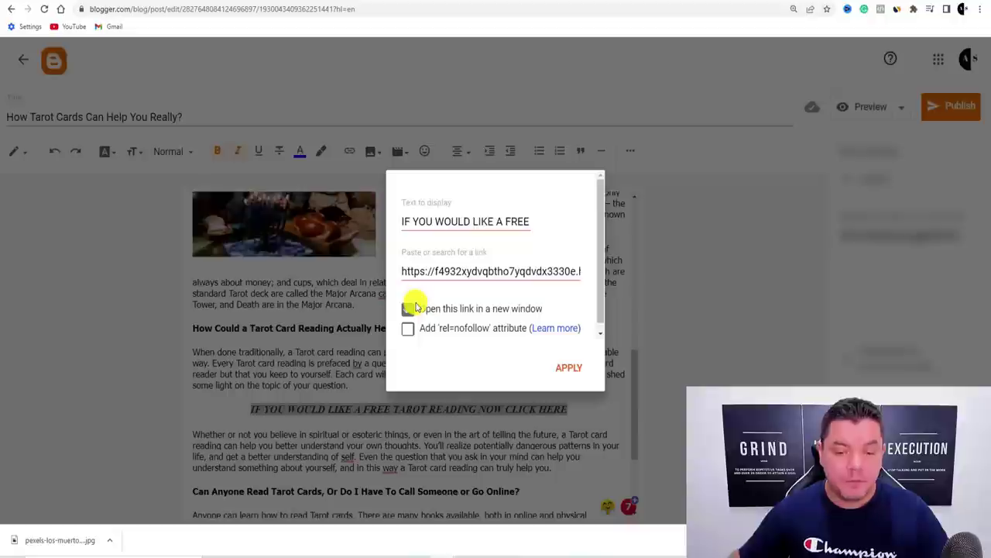
left_click(567, 368)
left_click(446, 362)
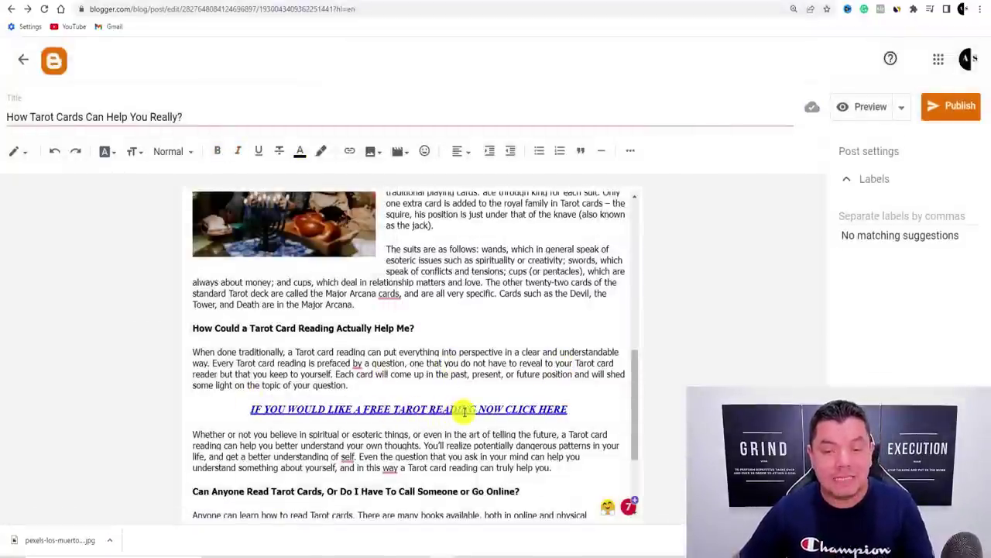
Copy the linked free tarot reading call-to-action line and paste it below the last paragraph of the post
scroll(383, 319, "down", 3)
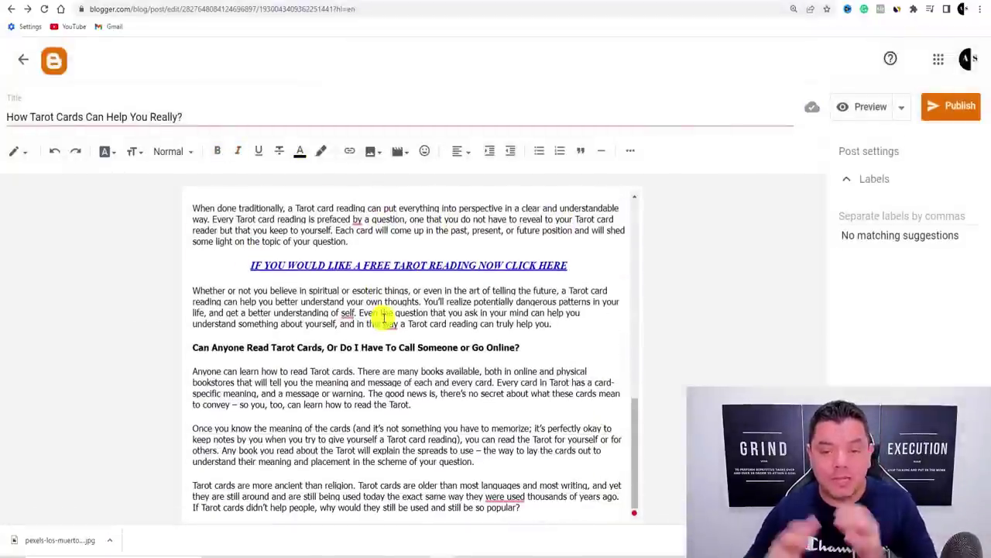
left_click_drag(570, 265, 249, 265)
right_click(261, 265)
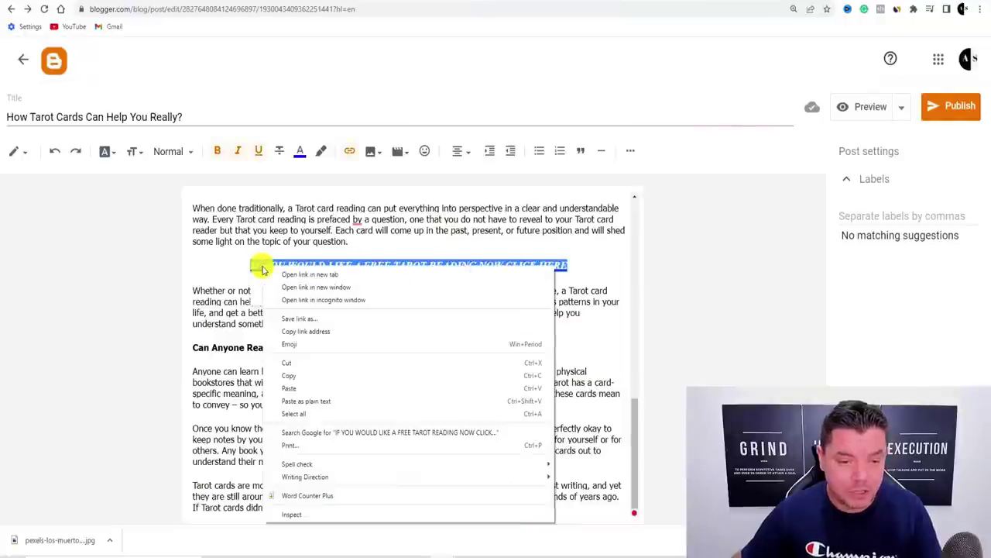
left_click(295, 376)
left_click(288, 380)
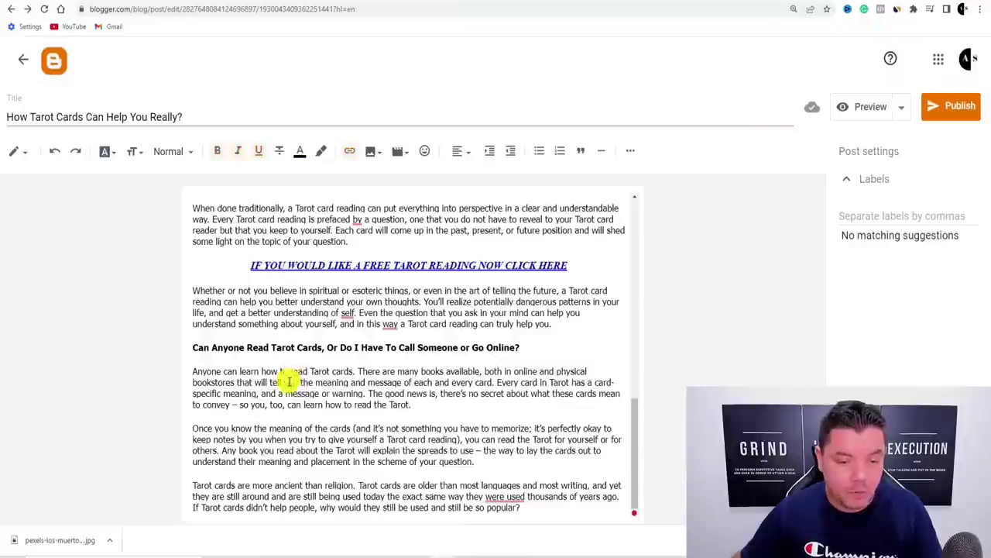
left_click(534, 517)
key("Return")
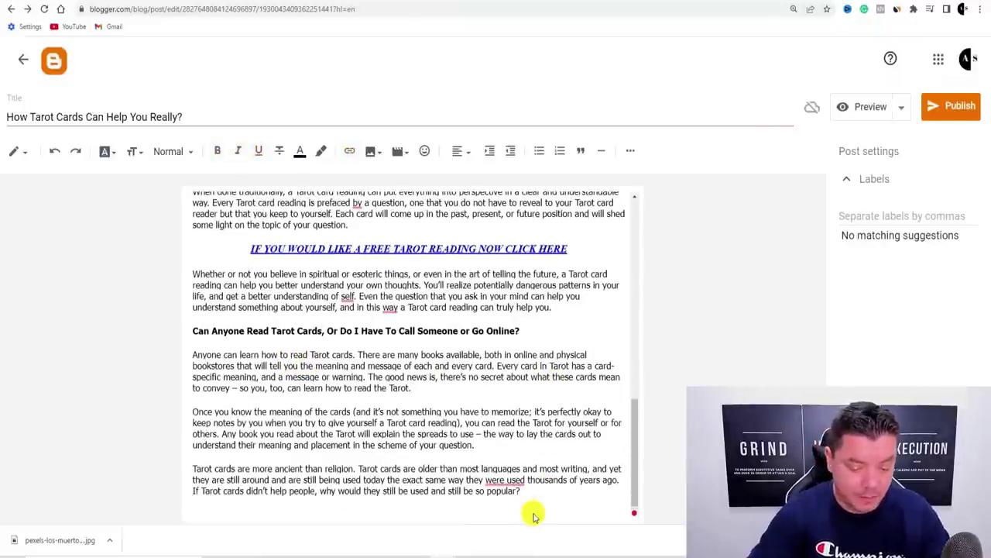
key("ctrl+v")
Center the pasted call-to-action line at the end of the post
left_click_drag(529, 523, 191, 506)
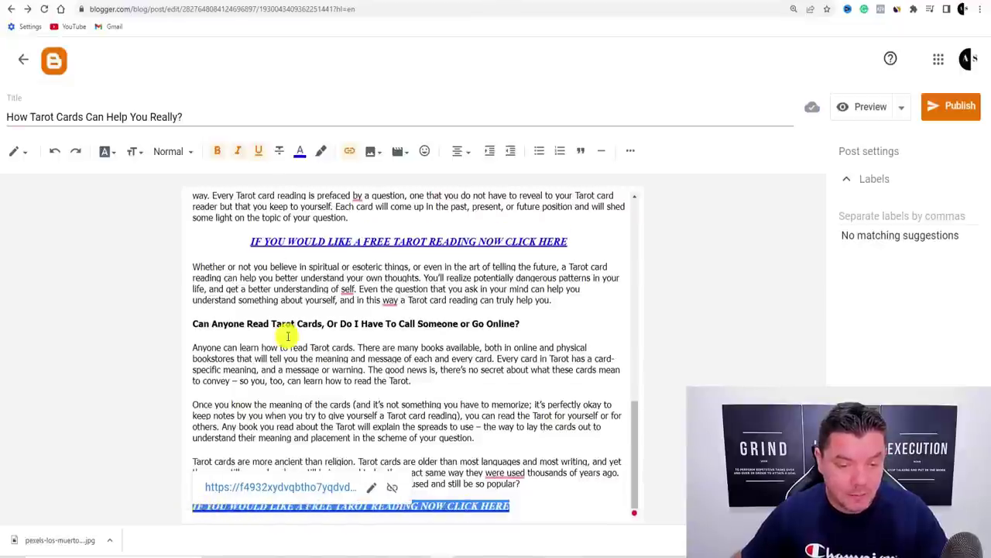
left_click(463, 153)
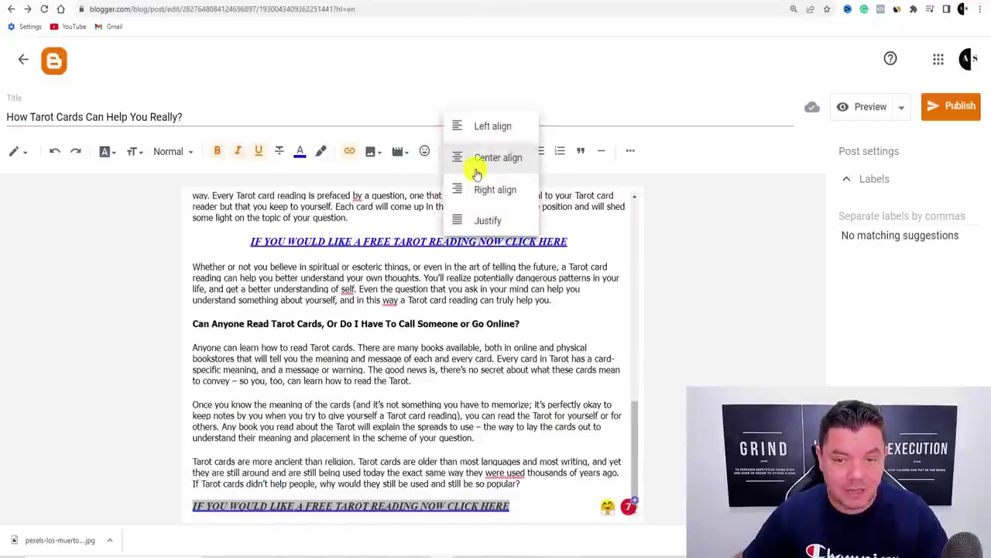
left_click(478, 161)
Review the post in the editor, then preview it and check its header, images, text and both call-to-action lines
scroll(393, 443, "up", 1)
scroll(294, 453, "down", 1)
scroll(364, 379, "up", 9)
scroll(400, 347, "up", 3)
scroll(406, 348, "down", 13)
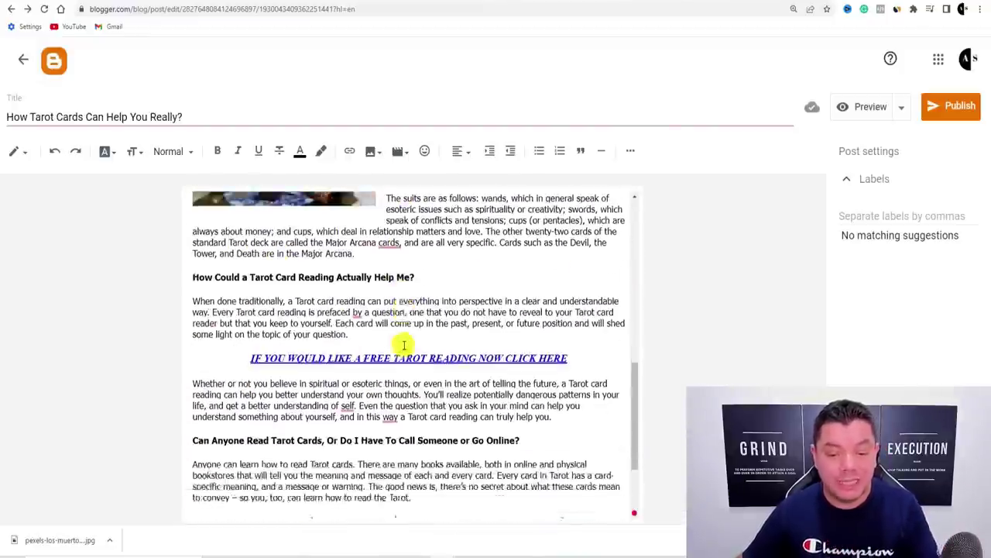
scroll(407, 350, "up", 6)
scroll(414, 314, "up", 6)
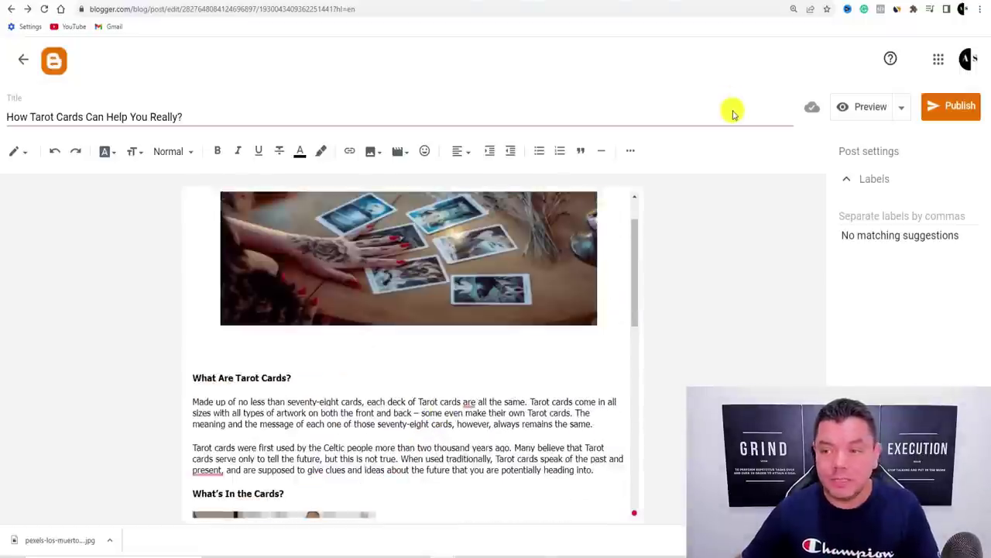
left_click(868, 108)
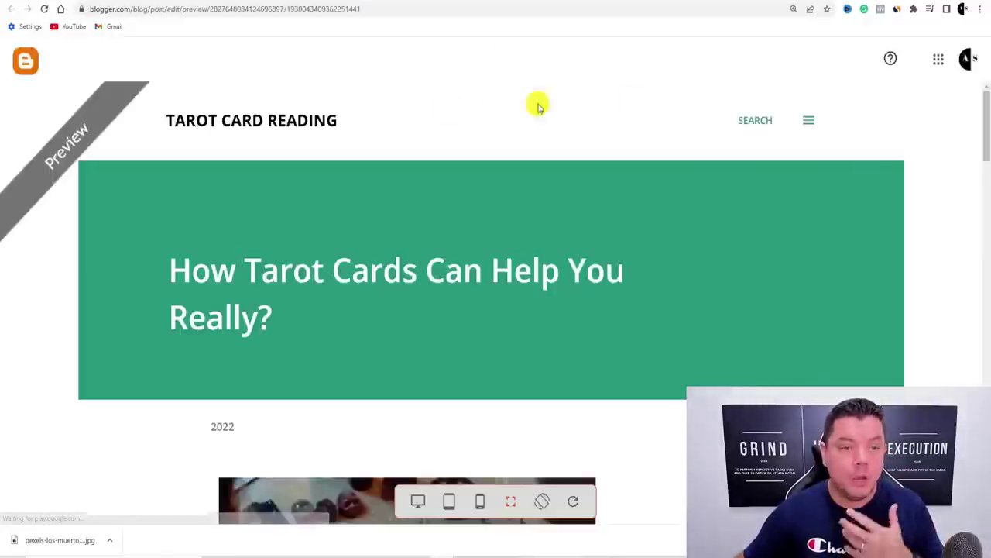
scroll(274, 206, "down", 2)
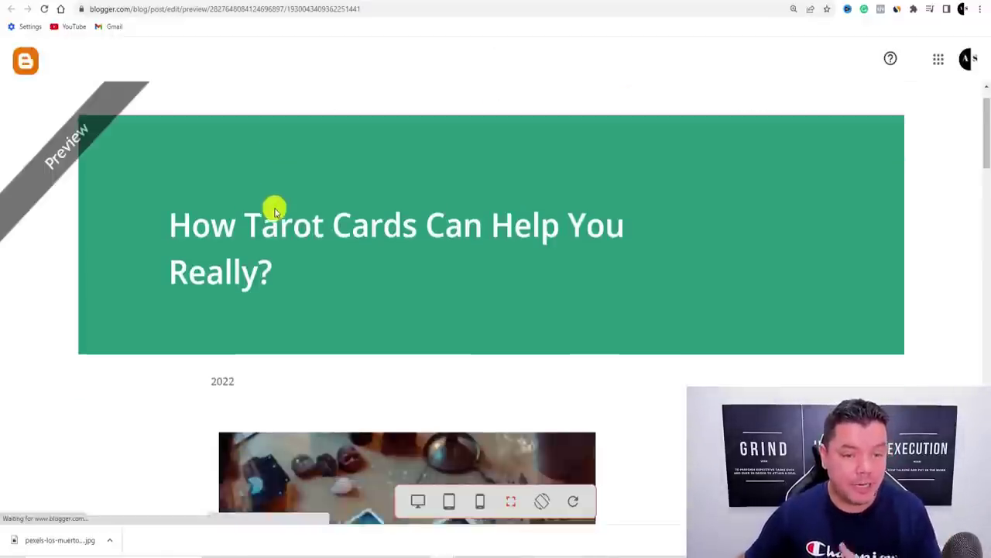
scroll(222, 216, "up", 1)
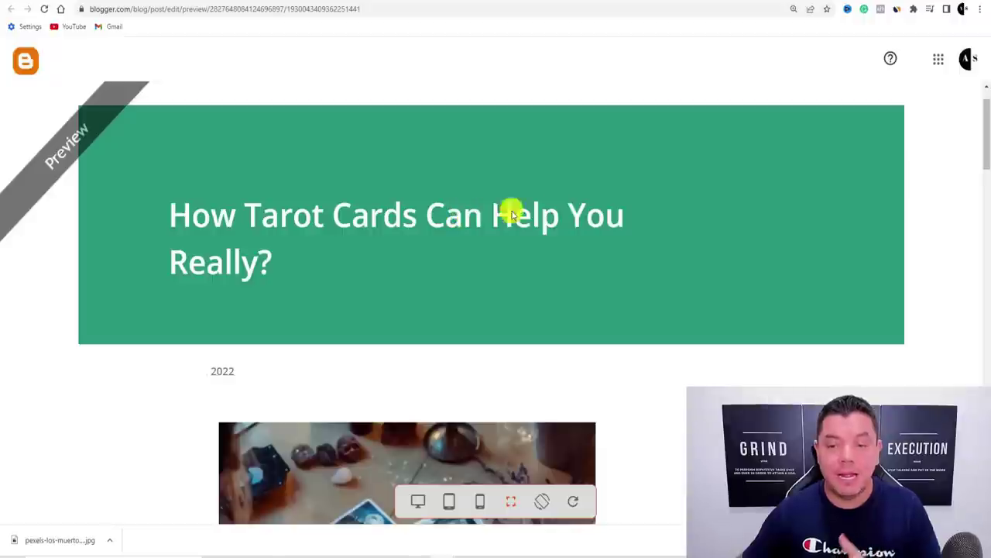
scroll(620, 215, "down", 9)
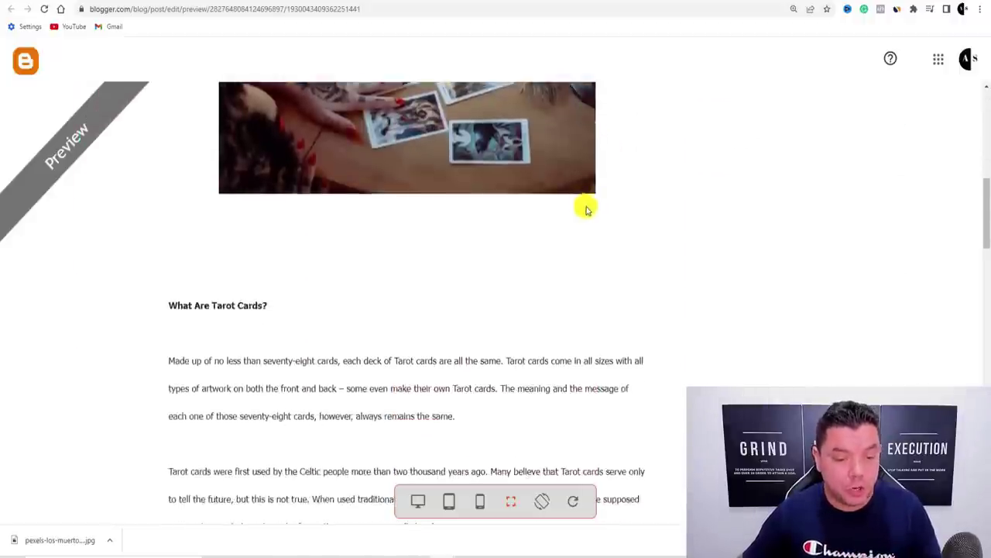
scroll(340, 183, "down", 7)
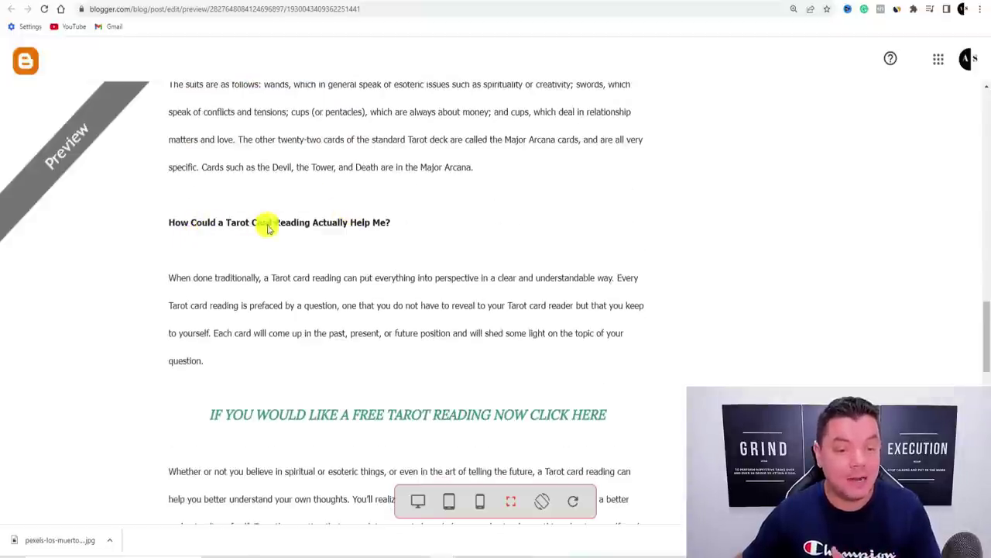
scroll(410, 218, "down", 2)
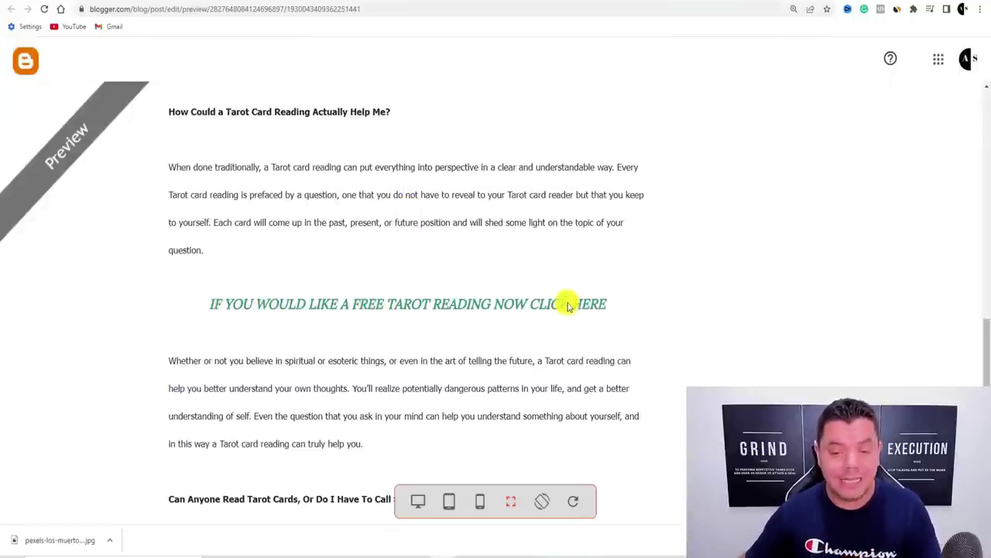
scroll(565, 302, "down", 7)
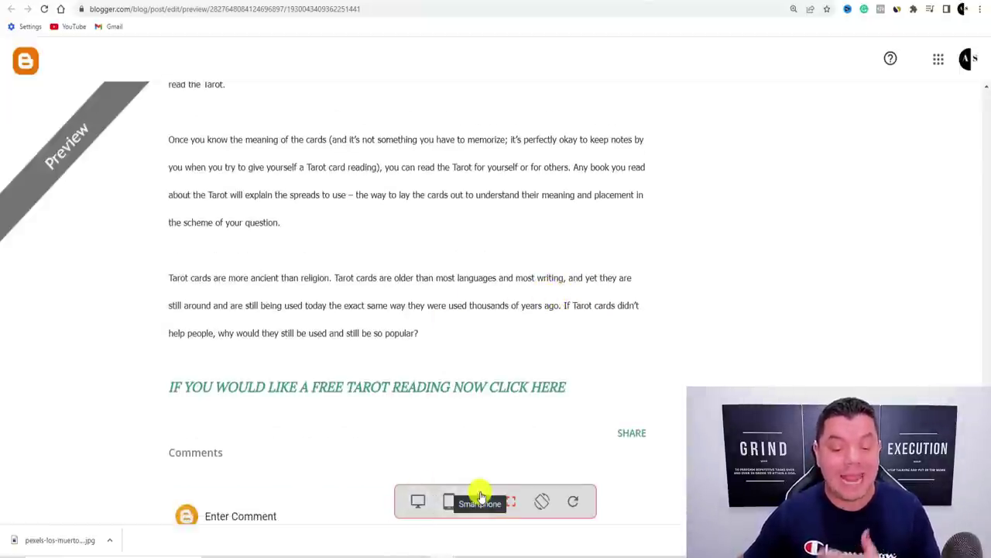
scroll(425, 365, "down", 3)
scroll(394, 354, "up", 8)
scroll(395, 354, "up", 10)
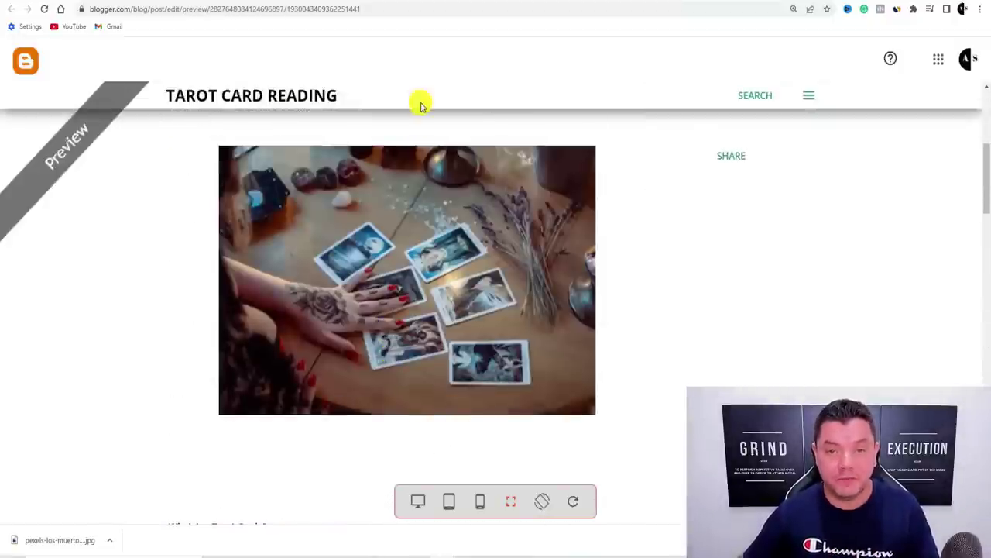
scroll(500, 101, "up", 3)
Return to the post editor and publish "How Tarot Cards Can Help You Really?" to the blog
left_click(515, 7)
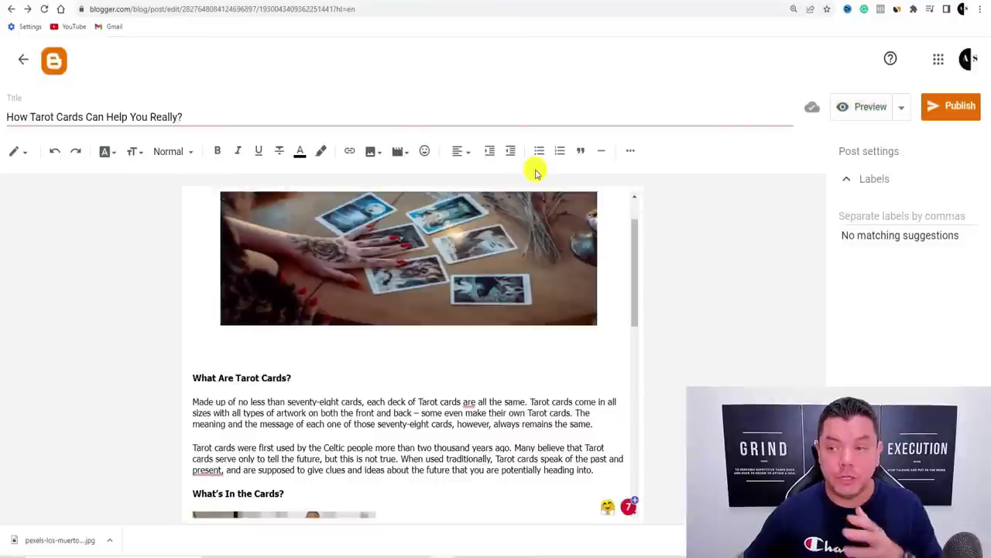
left_click(952, 108)
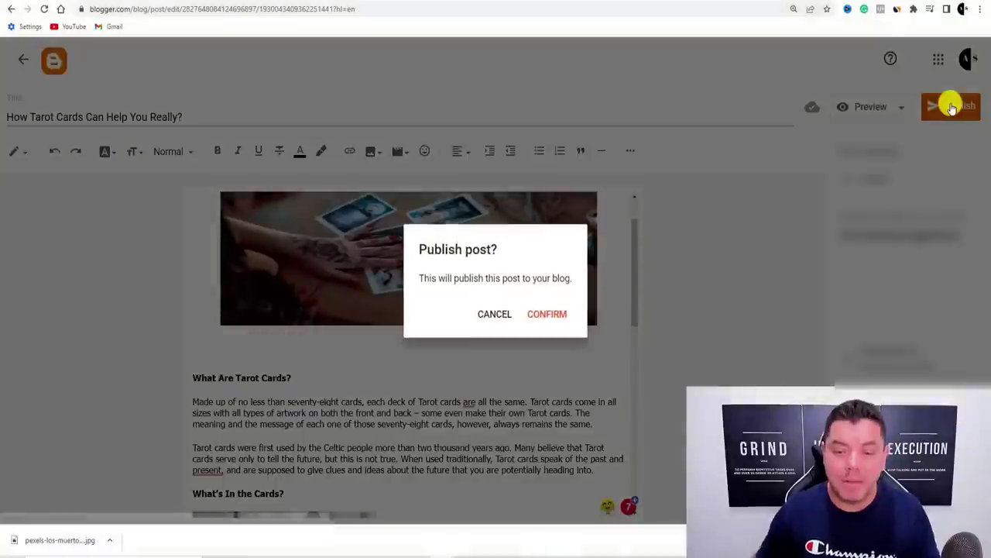
left_click(546, 313)
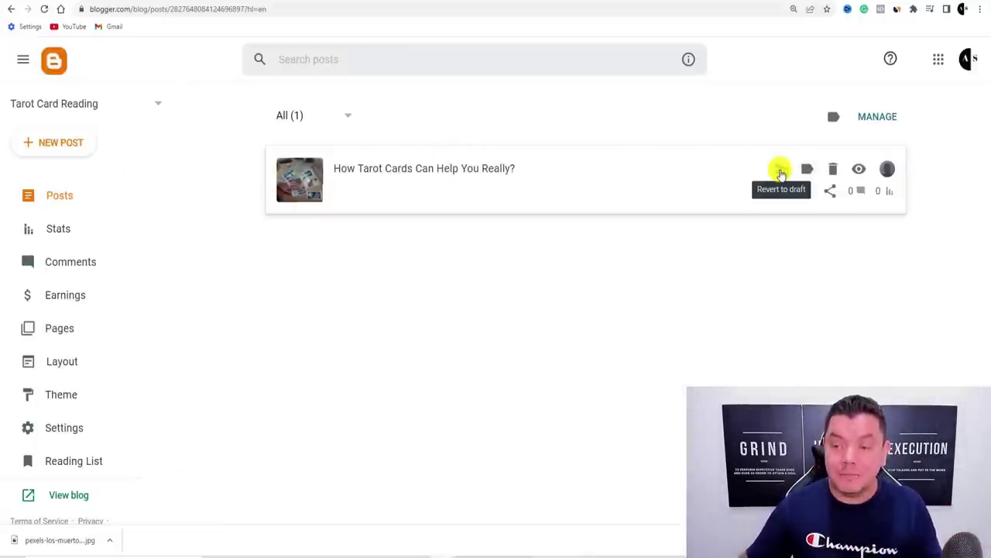
Copy the published post's share link and open it in a new browser tab
left_click(831, 192)
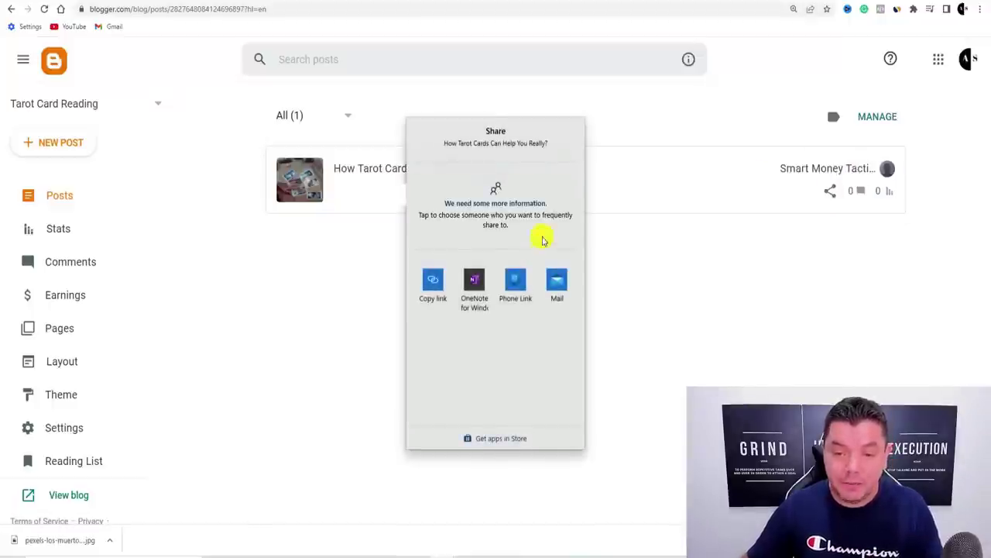
left_click(430, 285)
key("ctrl+t")
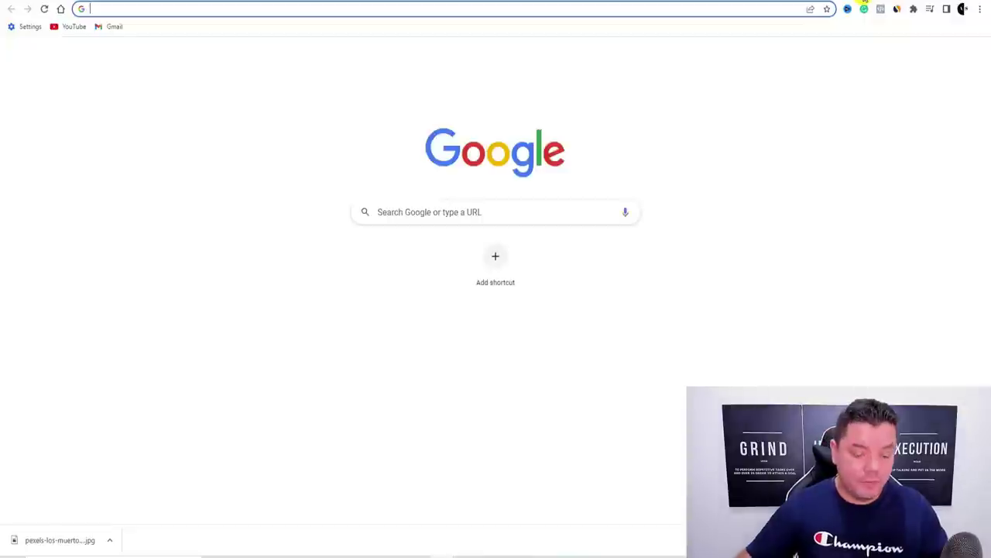
key("ctrl+v")
key("Return")
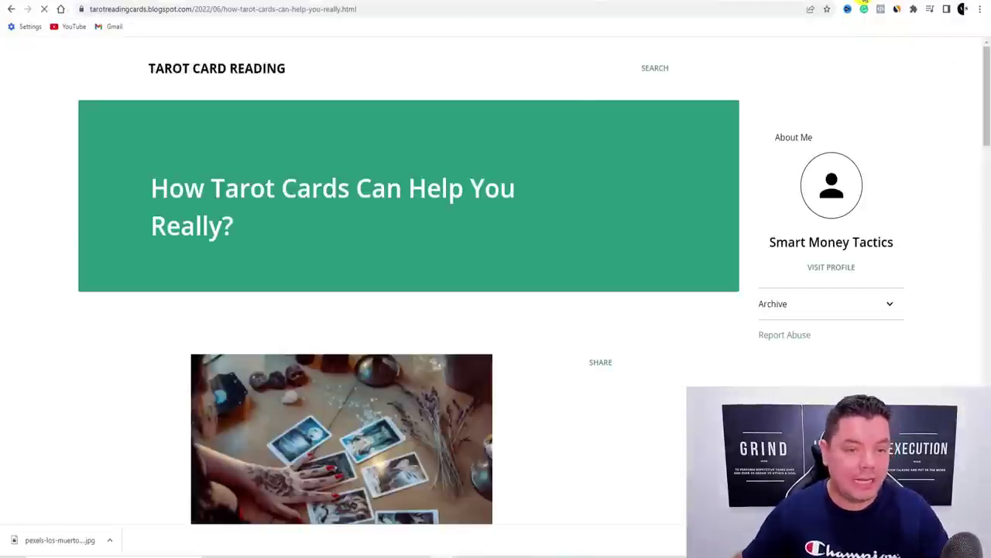
Test the call-to-action link in the middle of the live post, then close the offer page
scroll(369, 204, "down", 10)
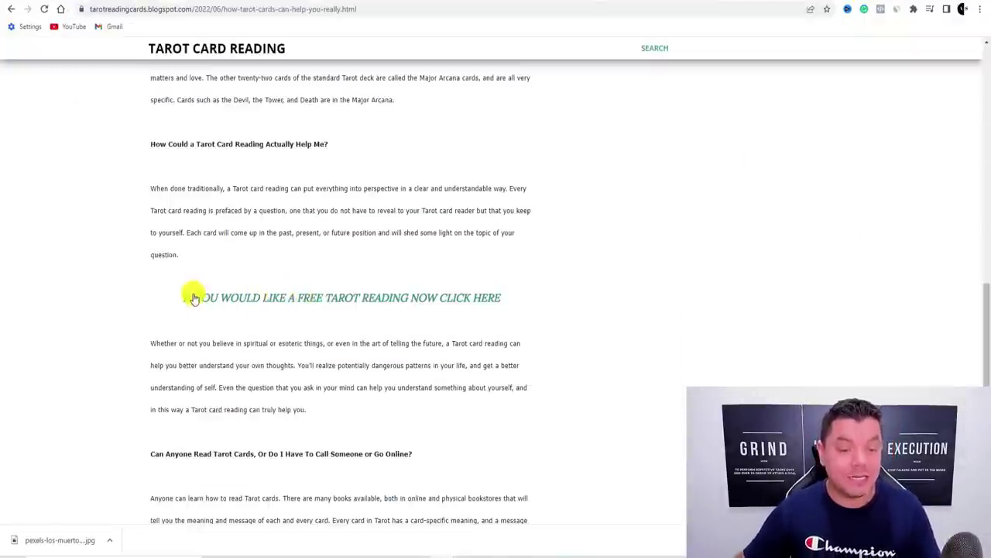
left_click(269, 299)
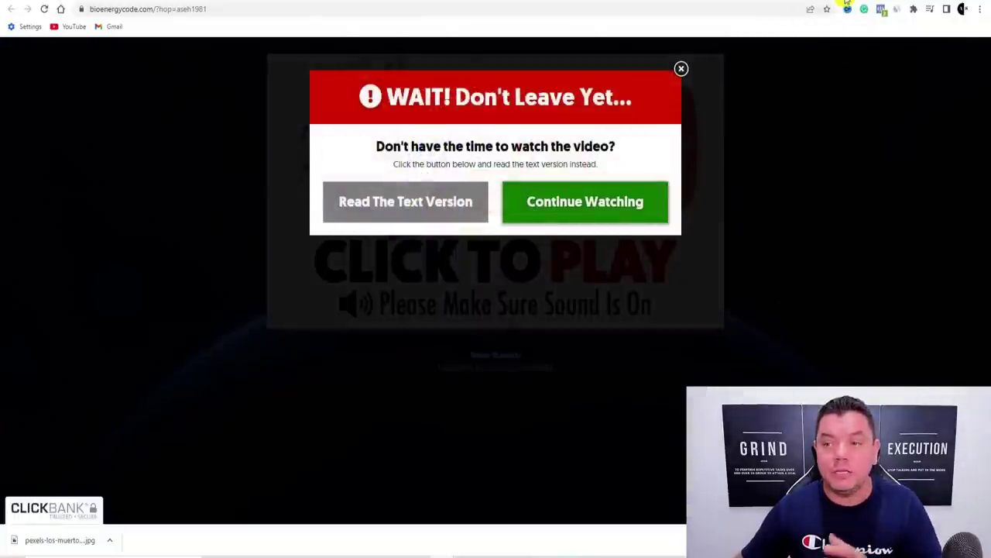
key("ctrl+w")
scroll(689, 146, "up", 15)
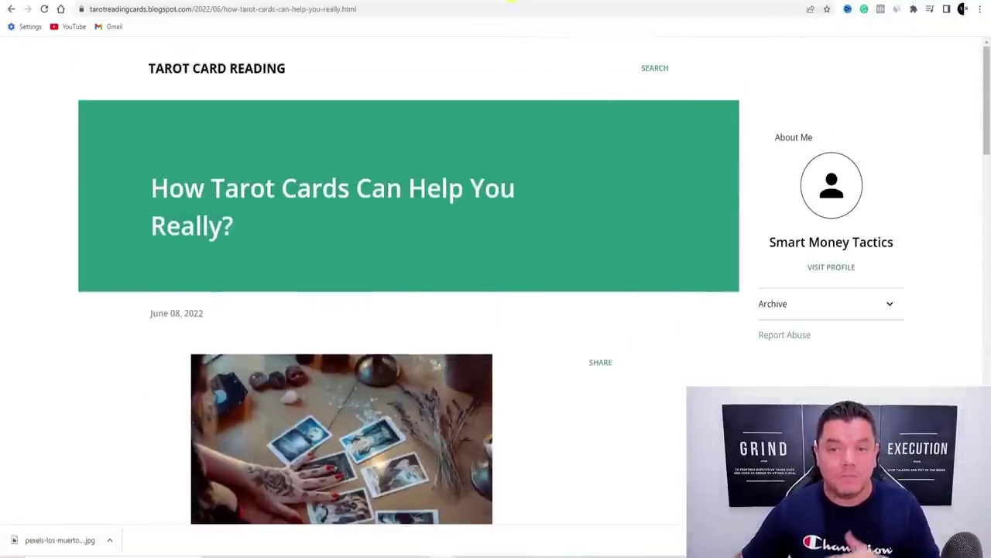
Return to the Tarot Card Reading blog's post list in Blogger and start a new post
left_click(511, 3)
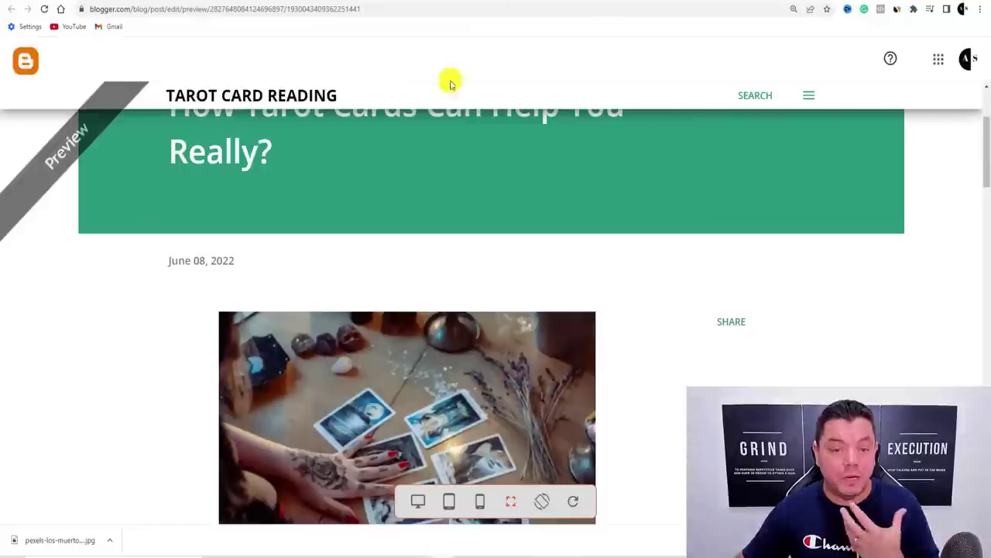
scroll(501, 134, "down", 5)
scroll(507, 244, "up", 5)
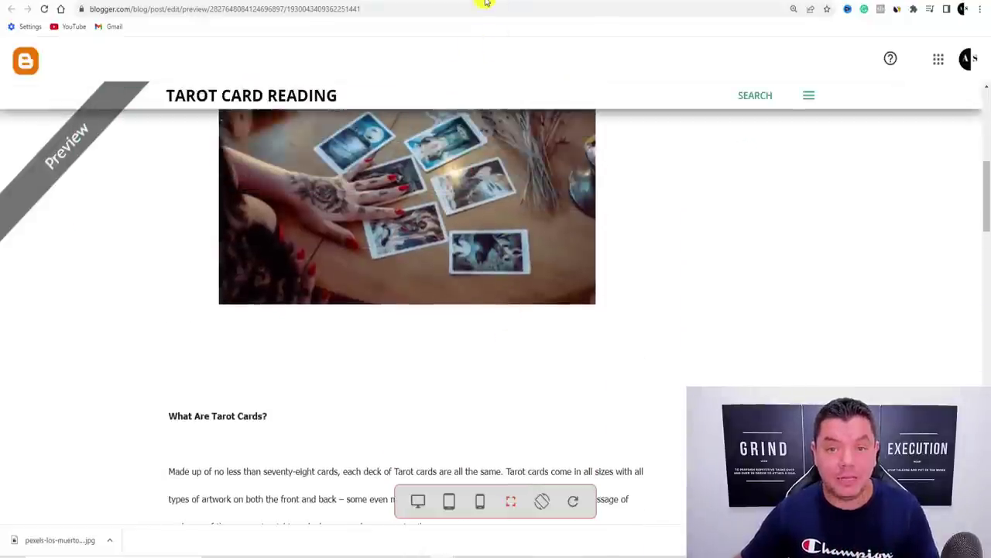
left_click(484, 4)
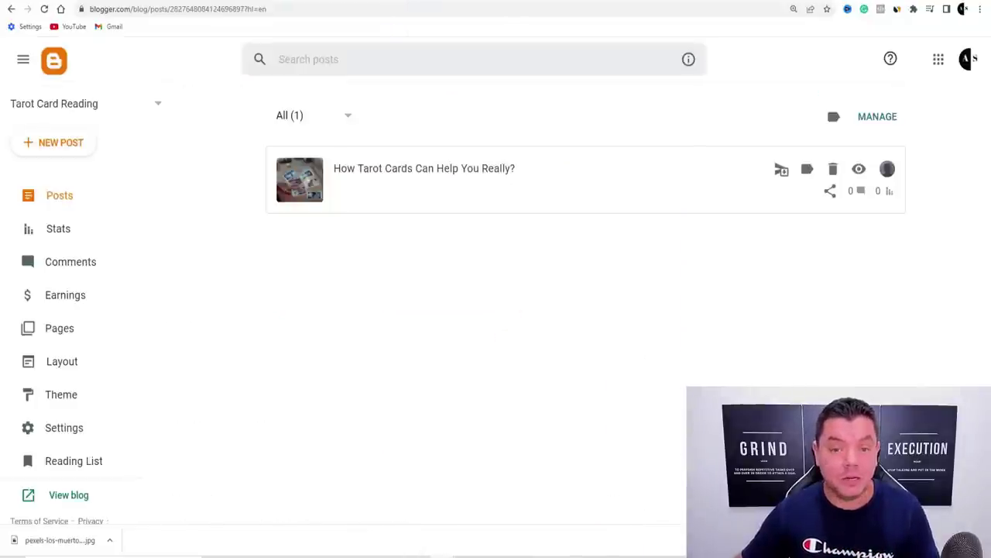
left_click(54, 144)
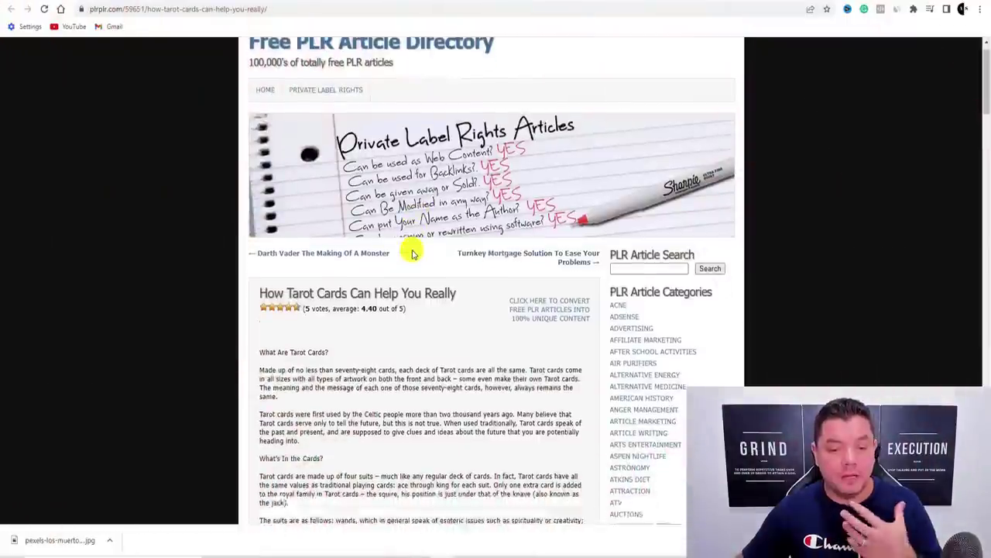
Look over the used article on the plrplr.com page, then open "What Is Tarot Astrology?" on Killer PLR Articles
scroll(304, 200, "down", 3)
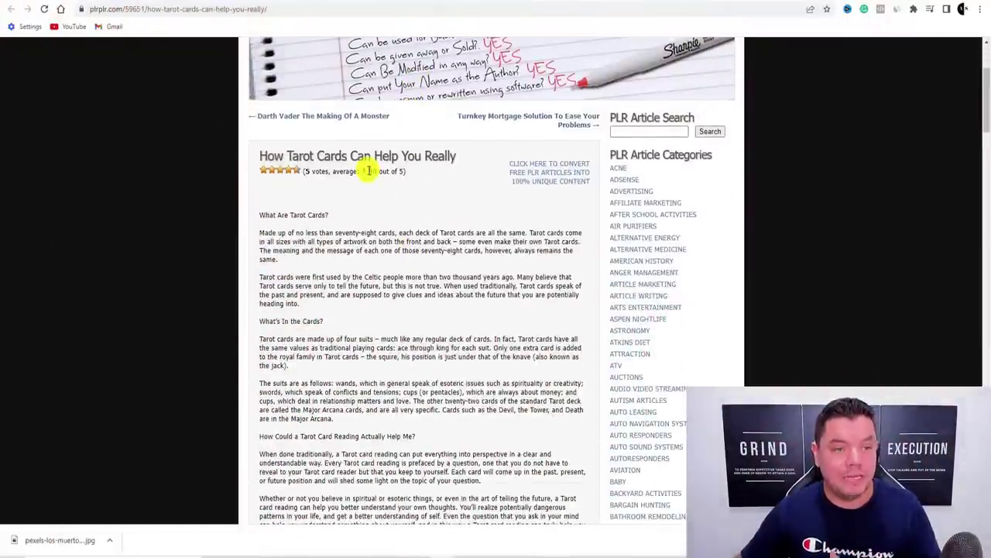
scroll(370, 175, "down", 8)
scroll(405, 201, "up", 10)
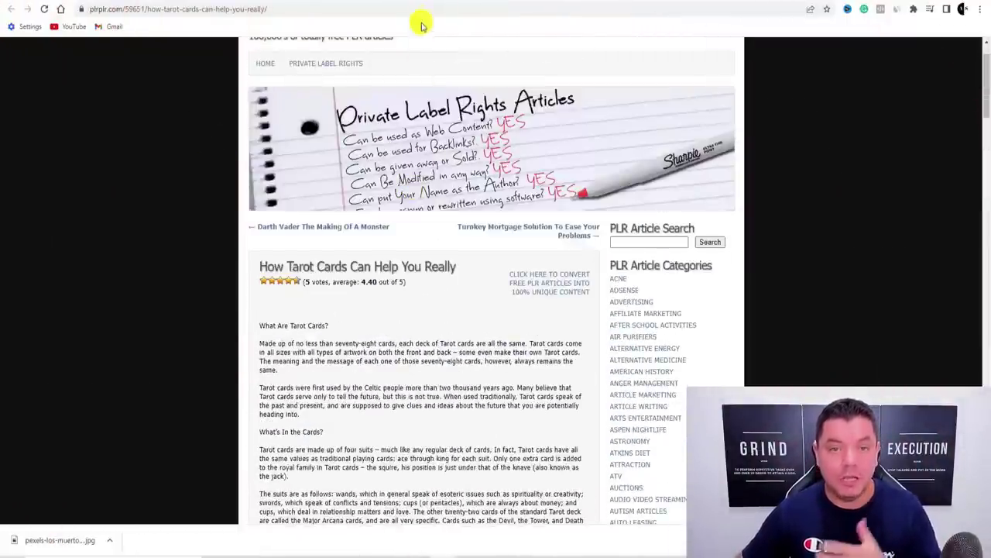
left_click(406, 2)
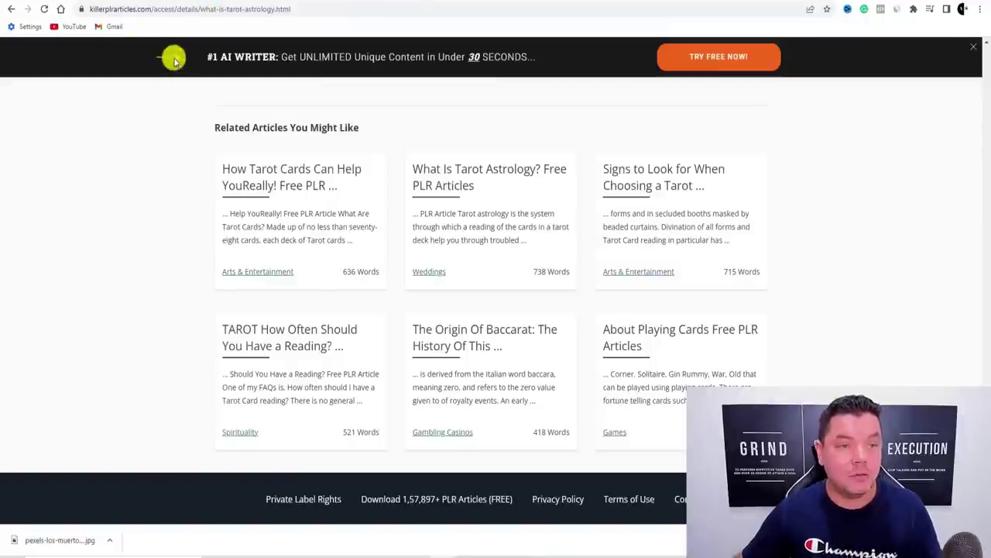
scroll(333, 164, "down", 2)
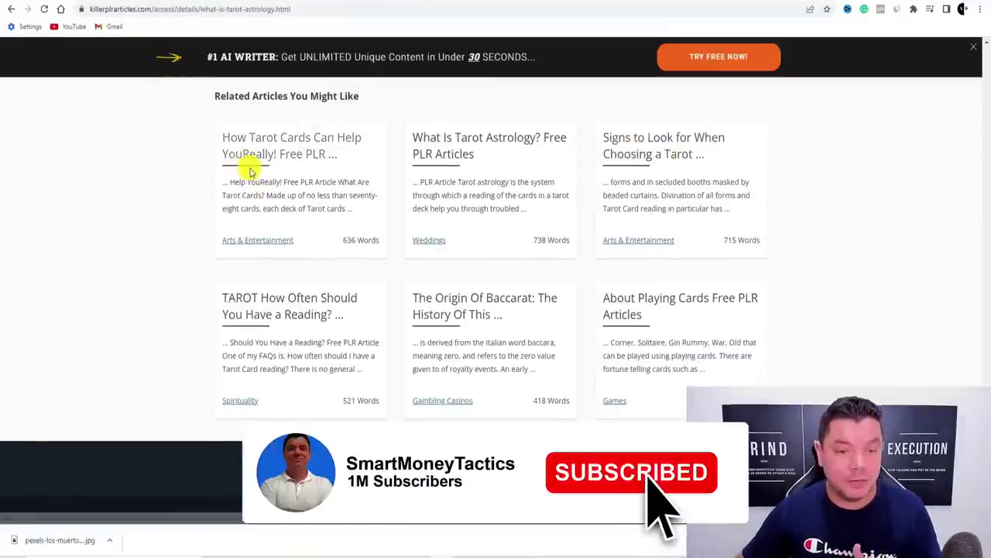
left_click(475, 135)
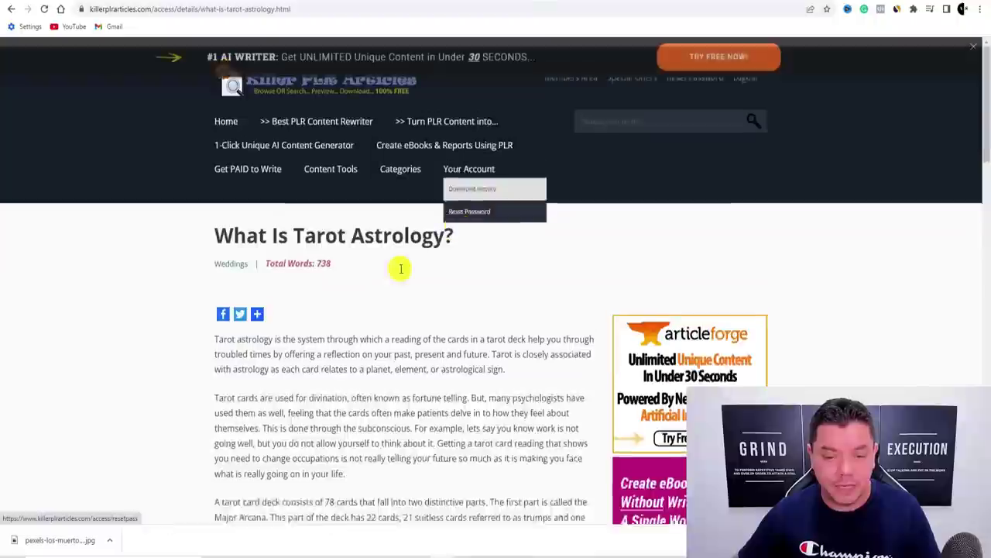
Copy the article title "What Is Tarot Astrology?"
left_click_drag(220, 265, 411, 264)
right_click(421, 272)
left_click(424, 273)
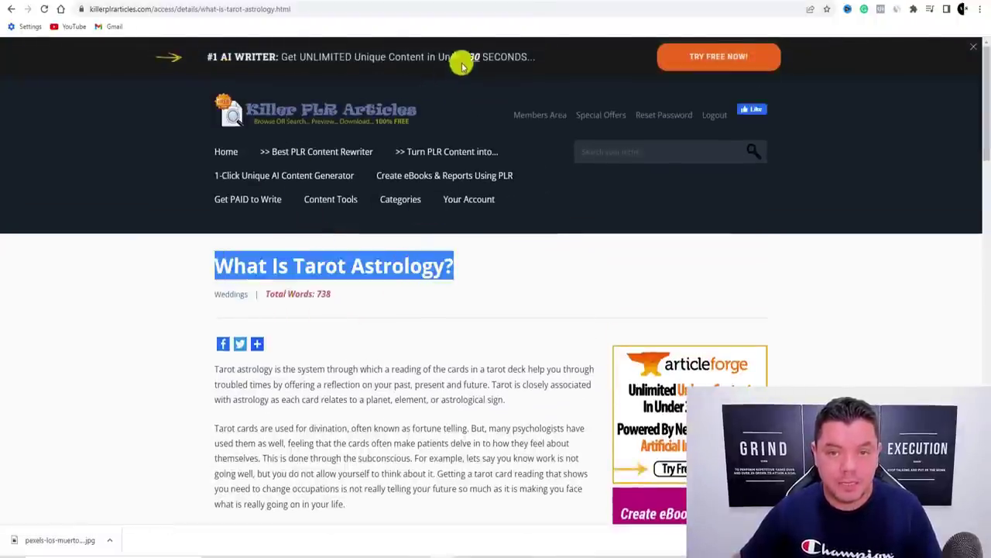
Title the new Blogger post "What Is Tarot Astrology?" and paste the same title into the post body
left_click(486, 1)
left_click(87, 116)
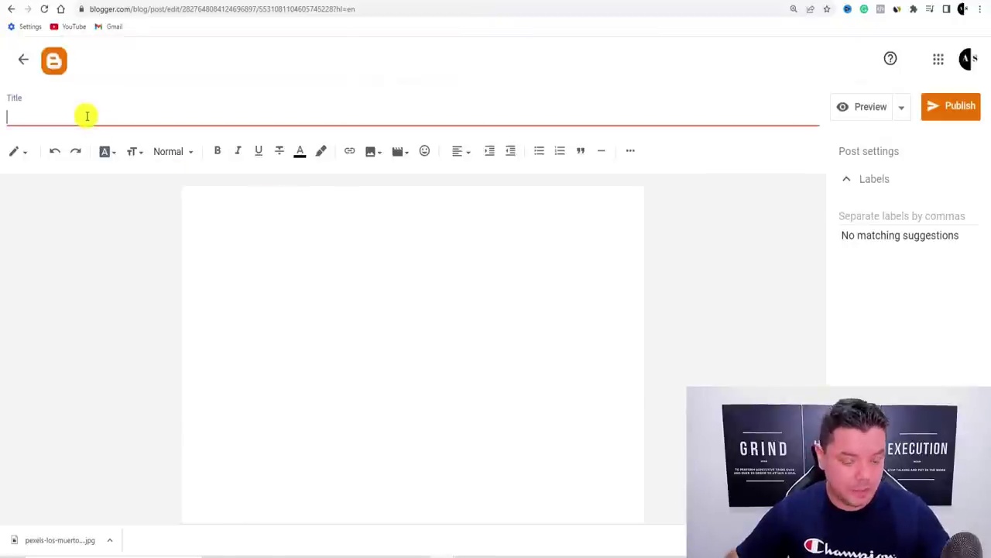
left_click_drag(124, 116, 12, 114)
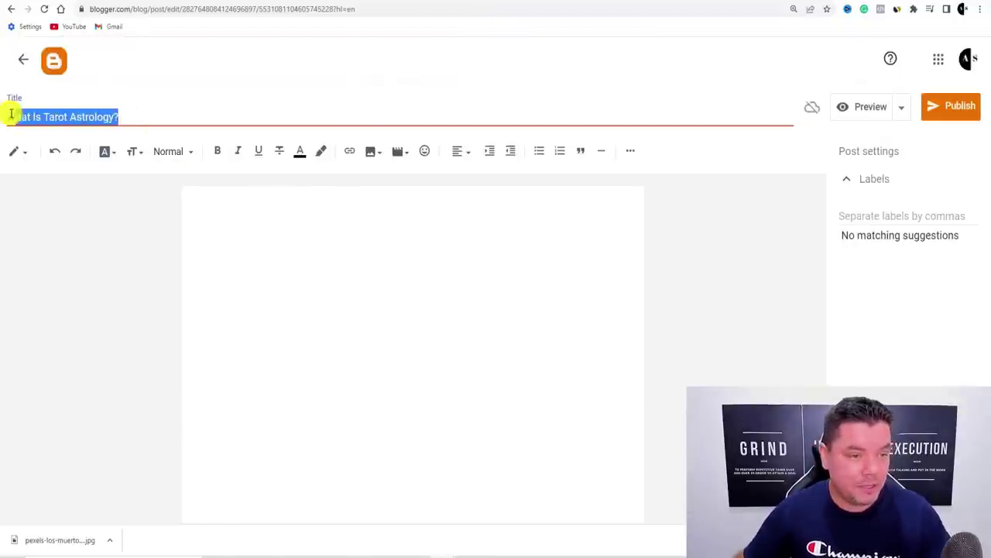
left_click(381, 217)
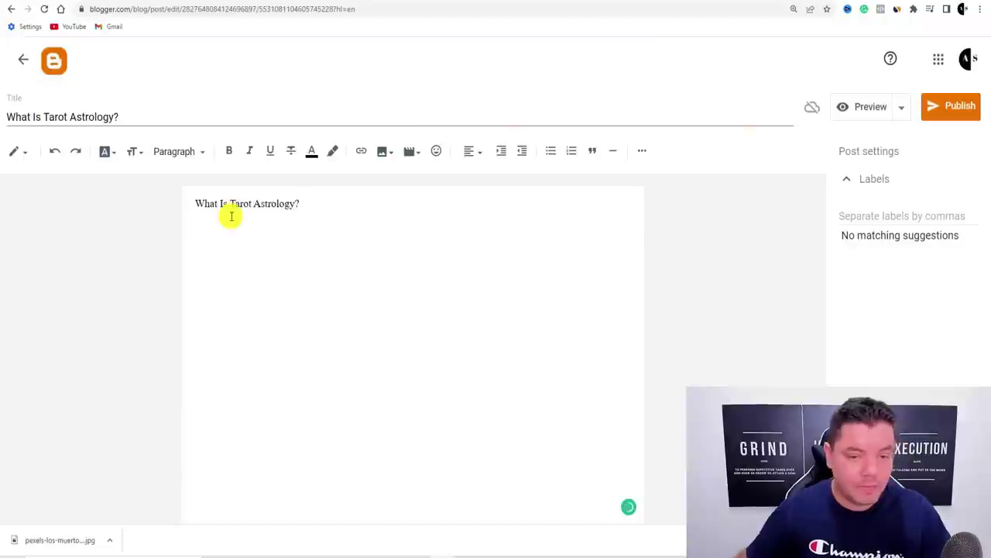
Center the "What Is Tarot Astrology?" line in the post body, format it as a heading and continue below it
left_click_drag(303, 208, 203, 203)
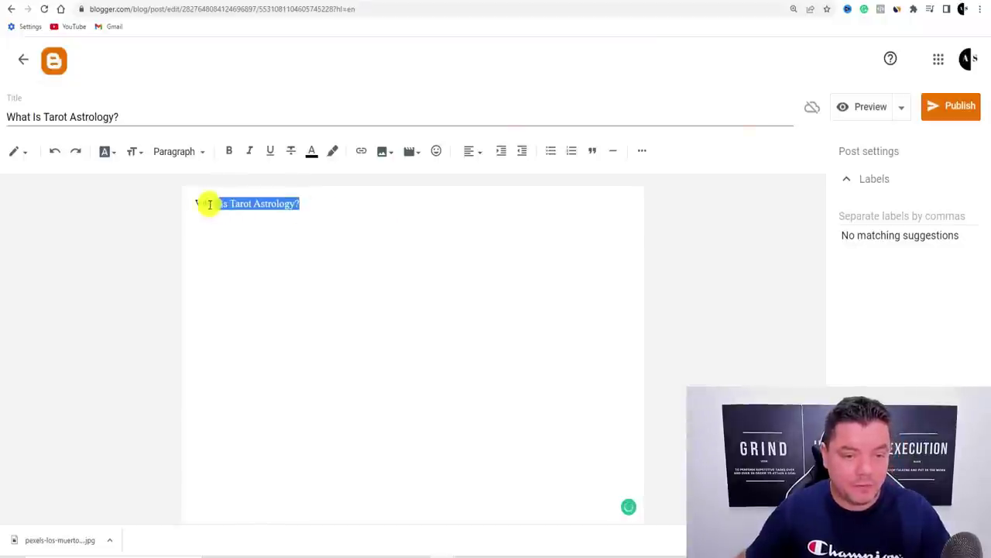
left_click(467, 153)
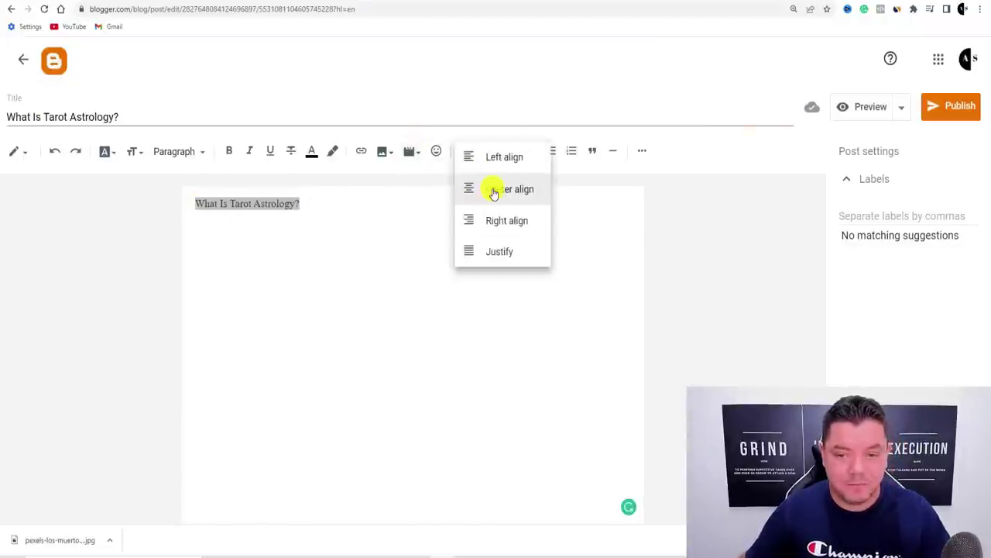
left_click(493, 192)
left_click(511, 206)
left_click_drag(480, 203, 360, 204)
left_click(196, 152)
left_click(217, 210)
left_click(508, 213)
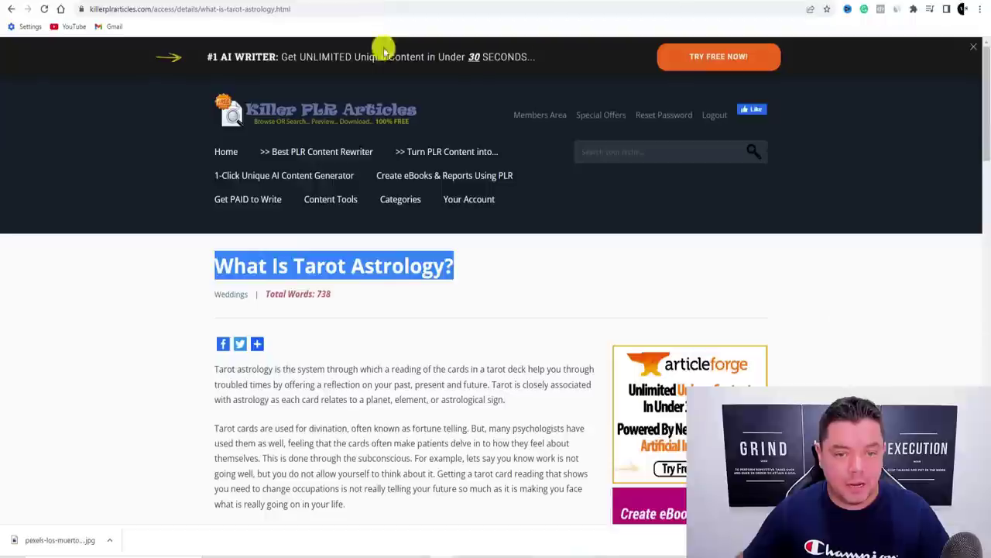
Copy the full article text from Killer PLR Articles and paste it beneath the heading in the Blogger post
left_click(430, 2)
left_click(227, 371)
left_click_drag(216, 371, 568, 122)
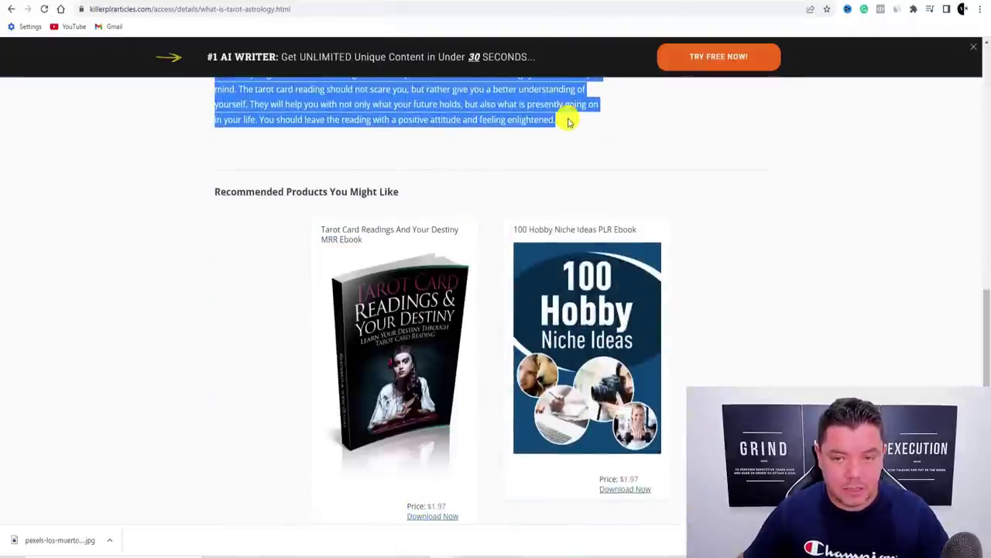
right_click(544, 109)
left_click(571, 116)
left_click(488, 3)
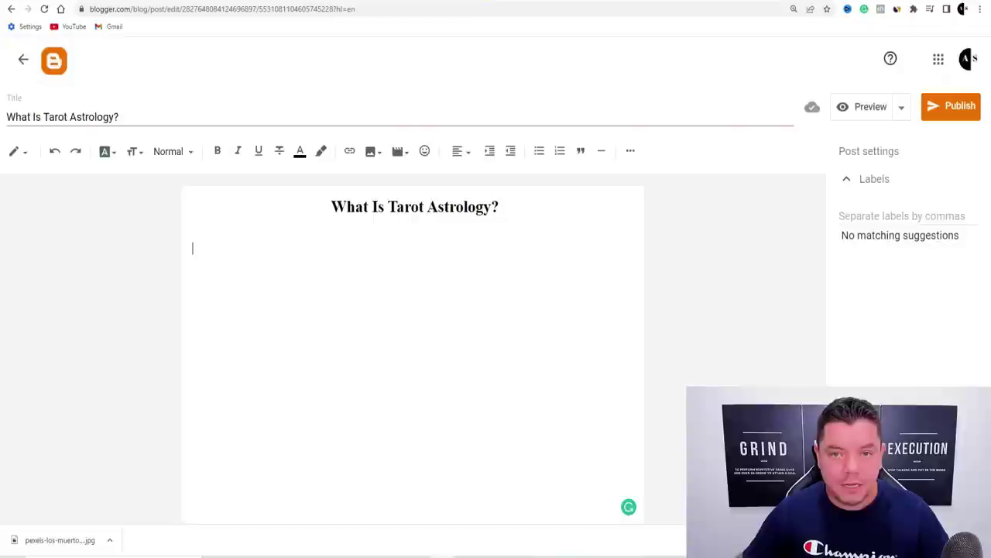
left_click(267, 288)
key("ctrl+v")
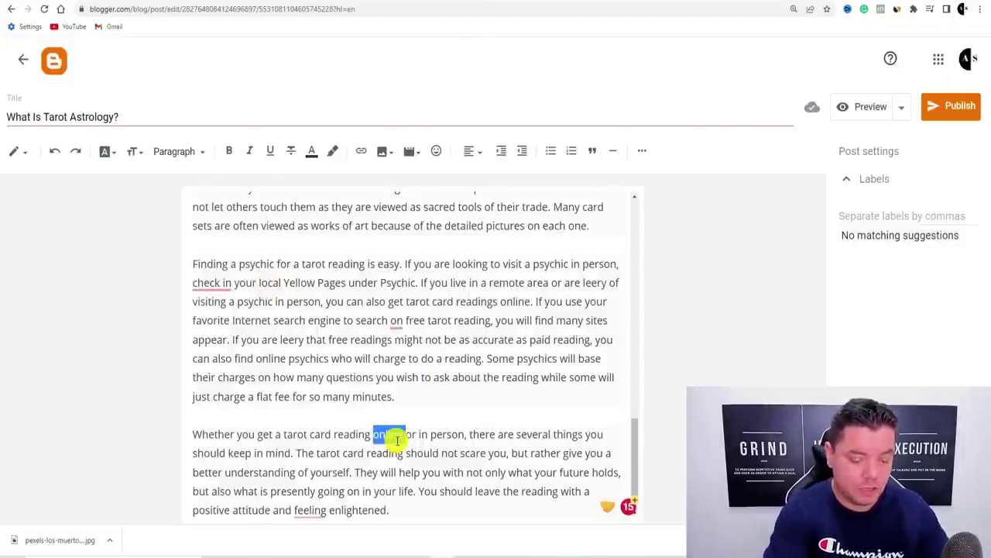
Change the text background color of the entire post content
key("ctrl+a")
left_click(321, 150)
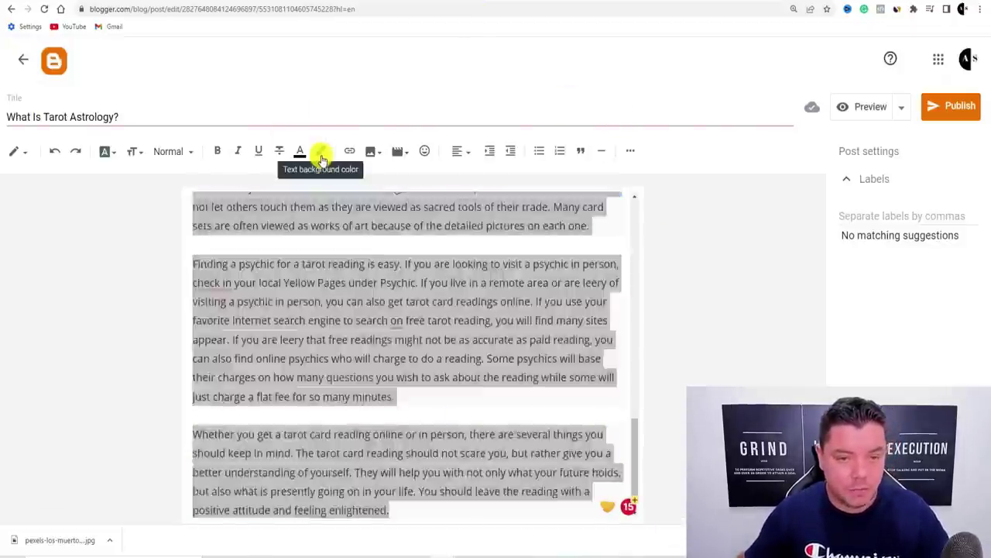
left_click(571, 146)
scroll(594, 336, "up", 5)
left_click(495, 302)
scroll(496, 310, "up", 3)
scroll(495, 311, "up", 5)
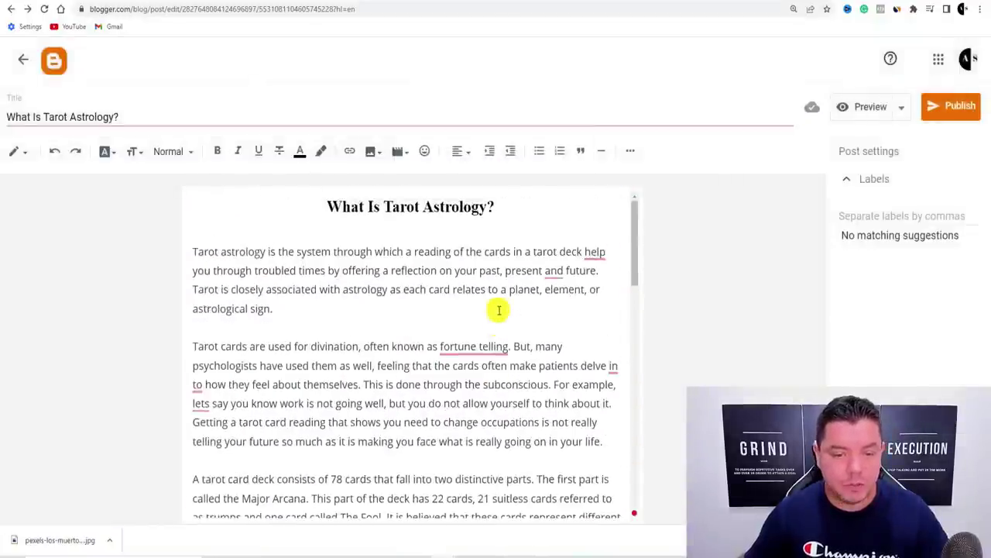
scroll(430, 271, "down", 4)
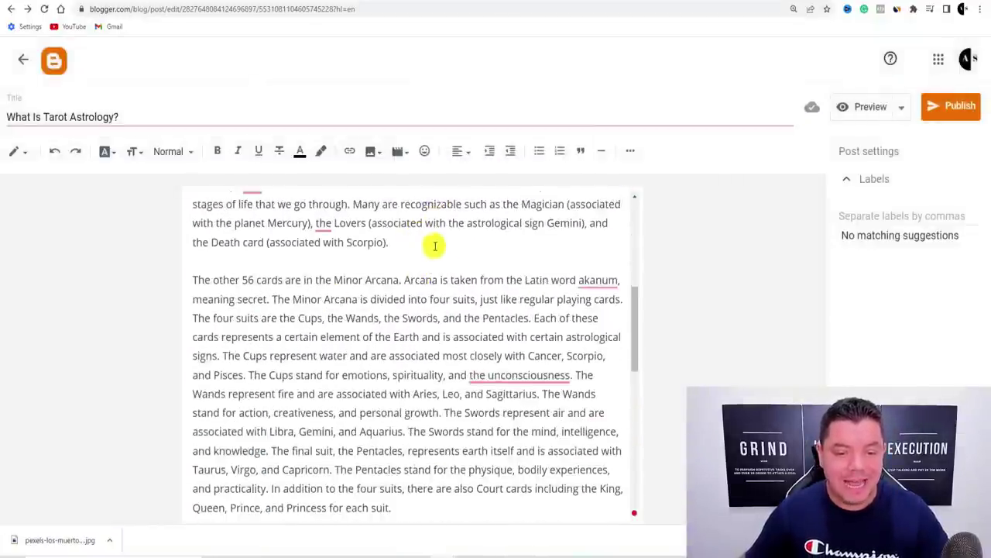
left_click(436, 244)
key("Return")
key("Return")
key("Return")
key("Return")
key("BackSpace")
key("BackSpace")
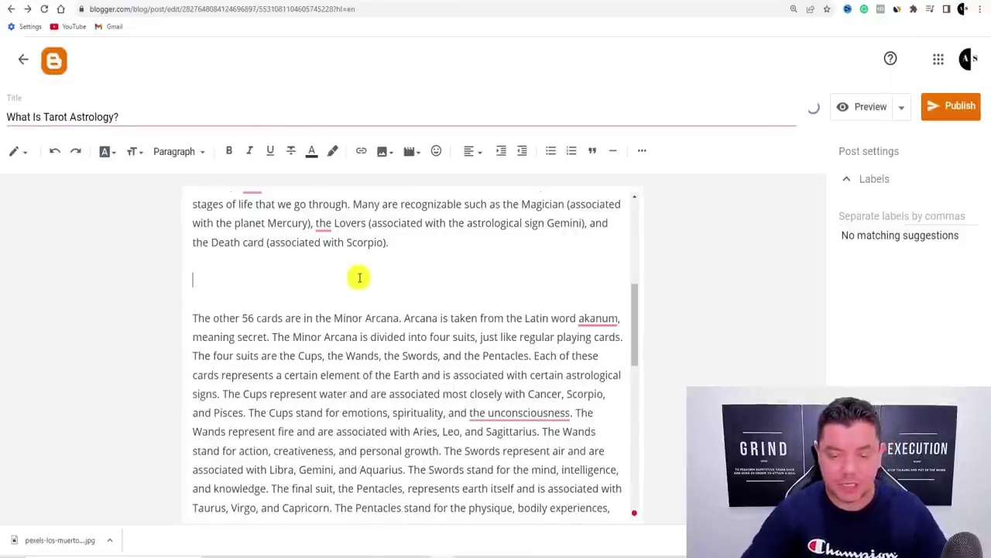
key("BackSpace")
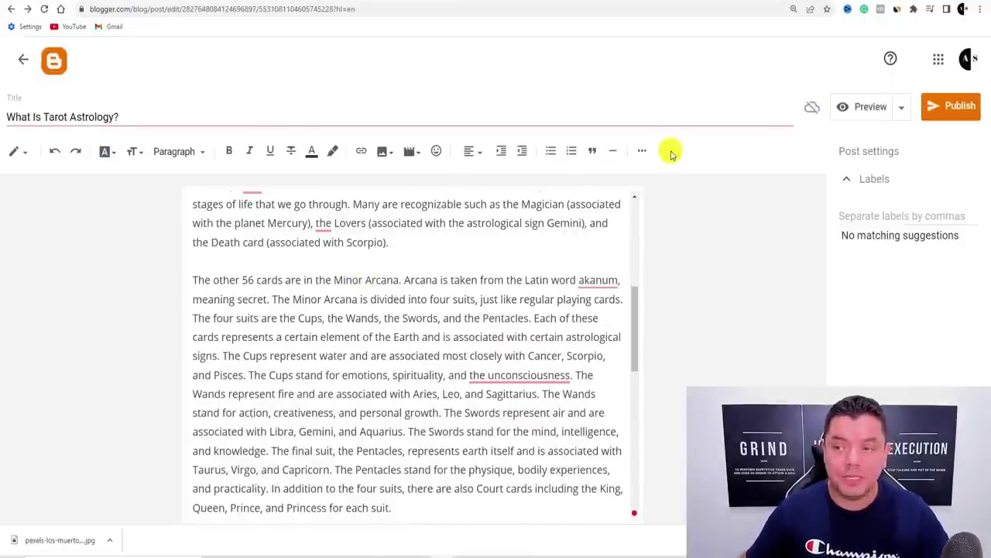
Publish the "What Is Tarot Astrology?" post to the blog
left_click(960, 106)
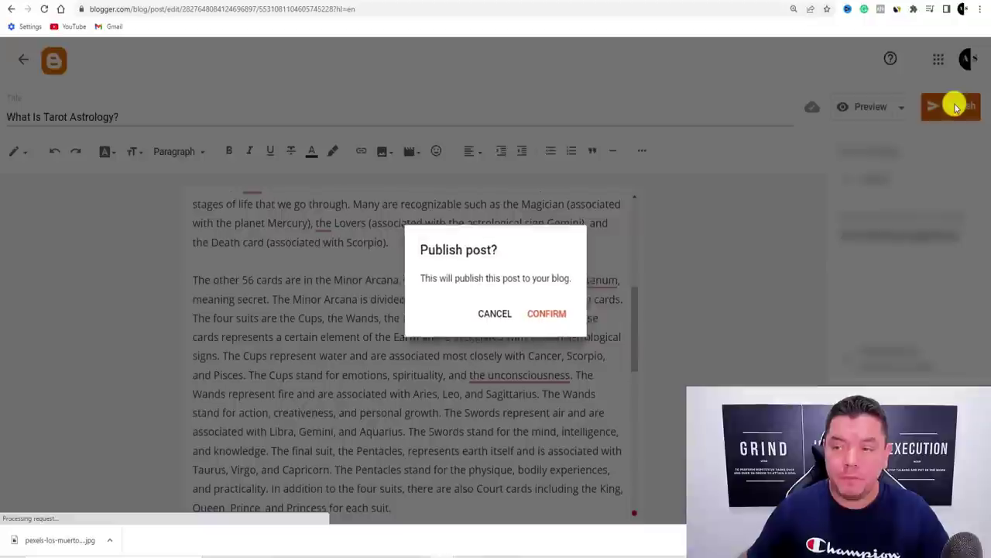
left_click(541, 317)
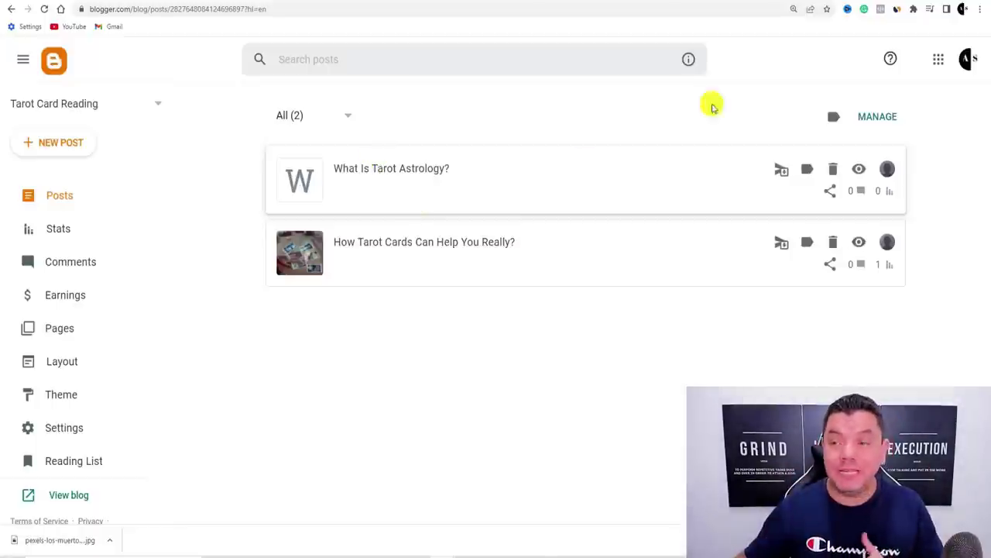
key("ctrl+t")
key("ctrl+v")
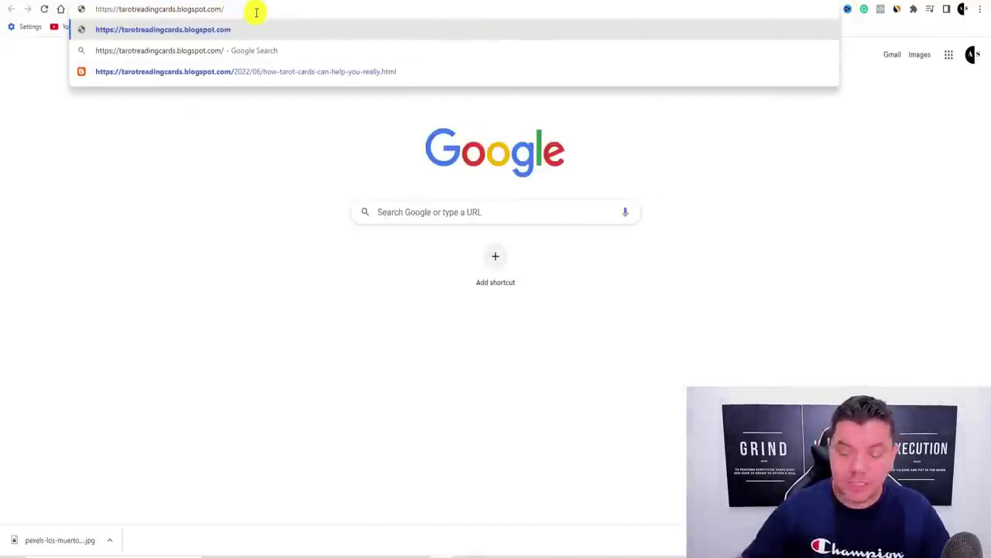
key("Return")
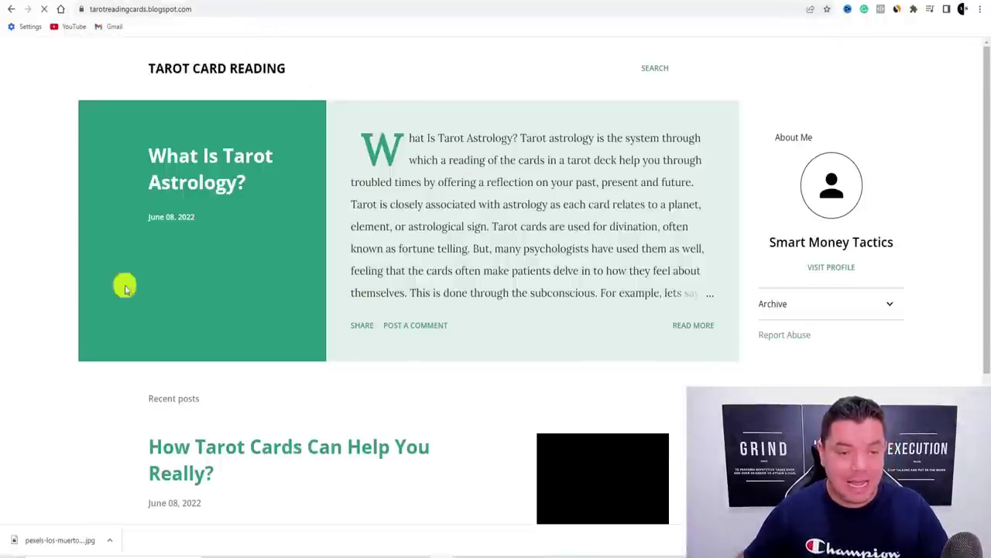
scroll(461, 133, "down", 3)
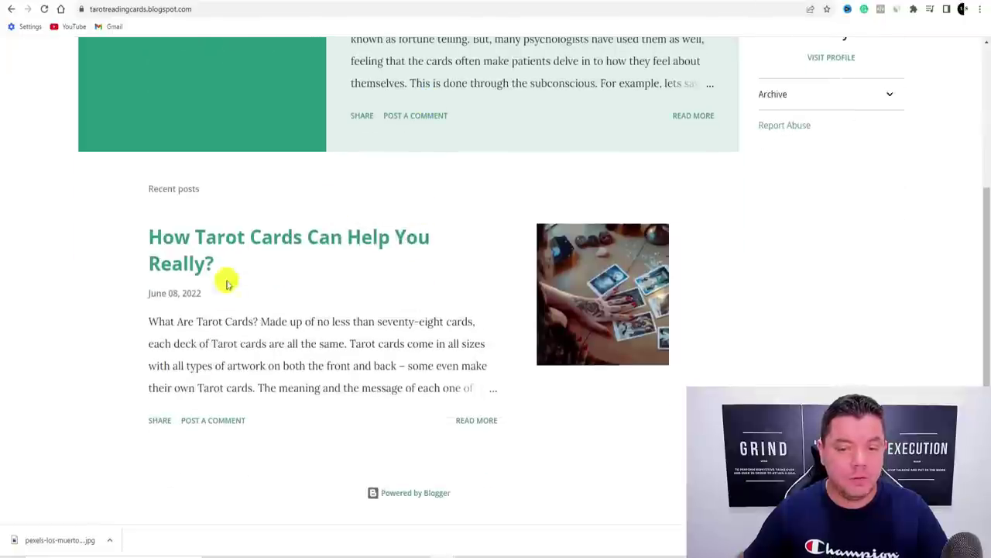
scroll(318, 298, "up", 3)
scroll(454, 480, "down", 2)
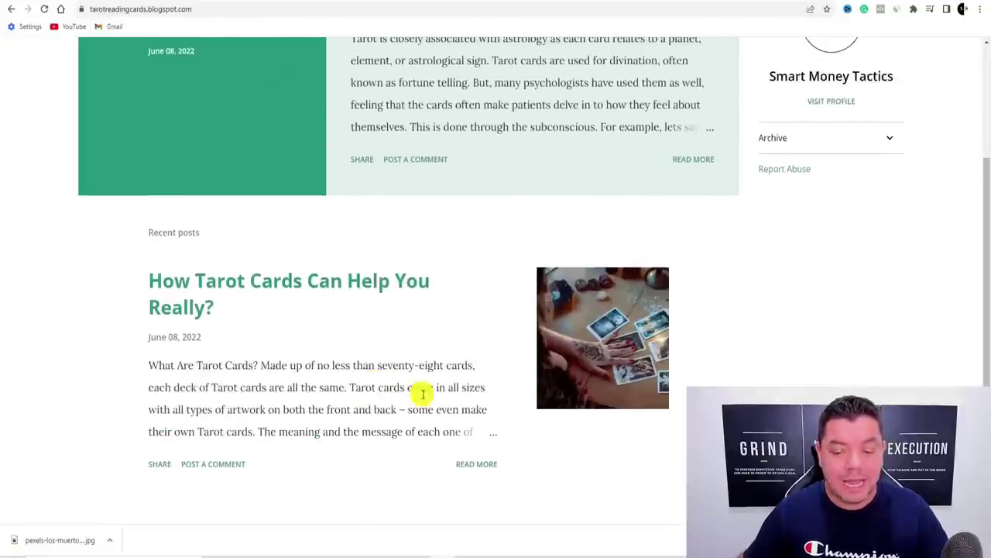
scroll(317, 350, "up", 2)
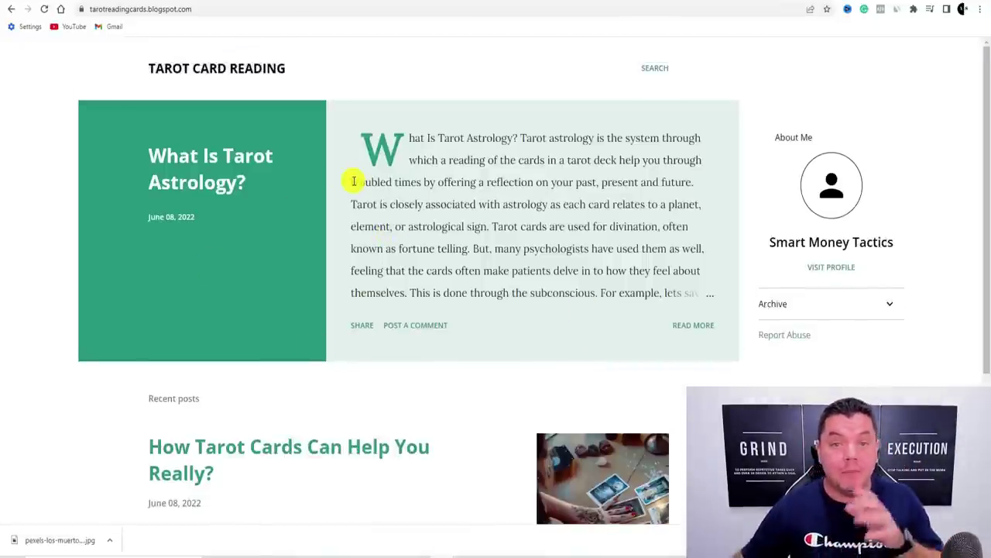
scroll(484, 292, "down", 1)
scroll(483, 292, "down", 2)
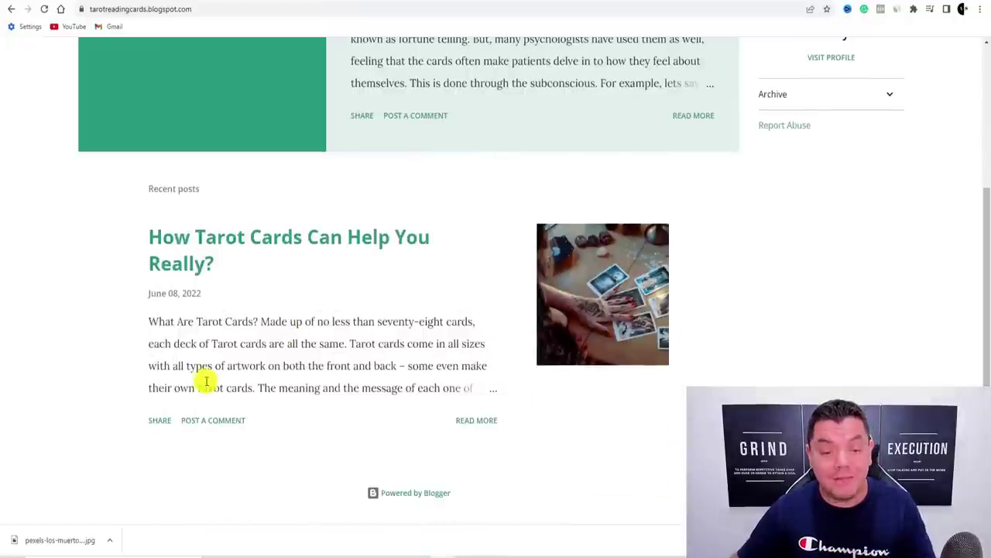
Return to the Blogger post list and copy the share link of "How Tarot Cards Can Help You Really?"
left_click(516, 3)
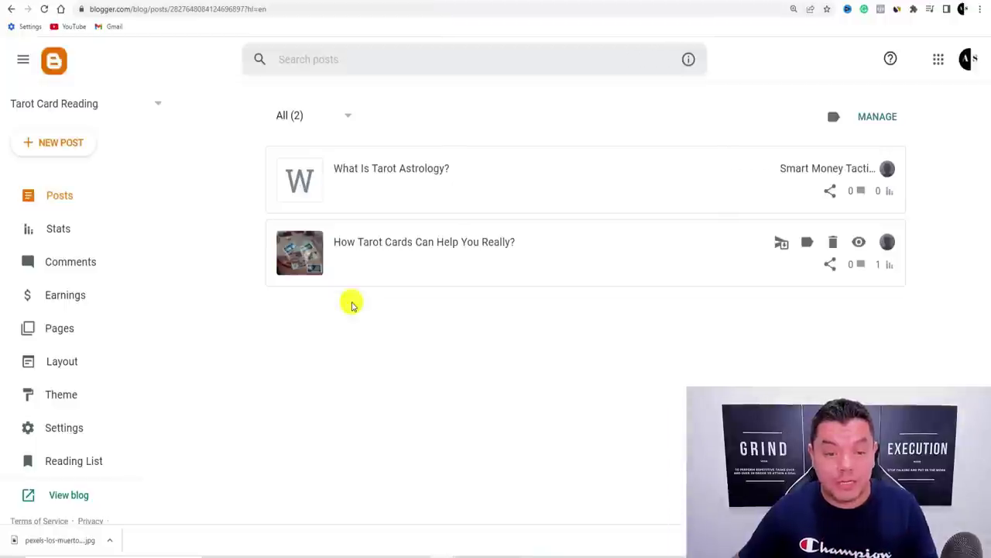
left_click(829, 263)
left_click(432, 285)
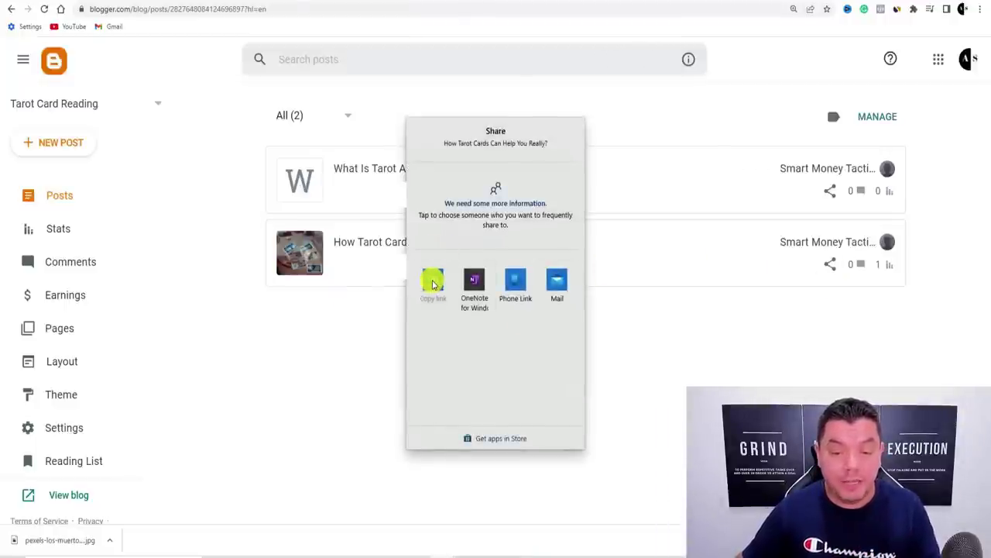
left_click(636, 354)
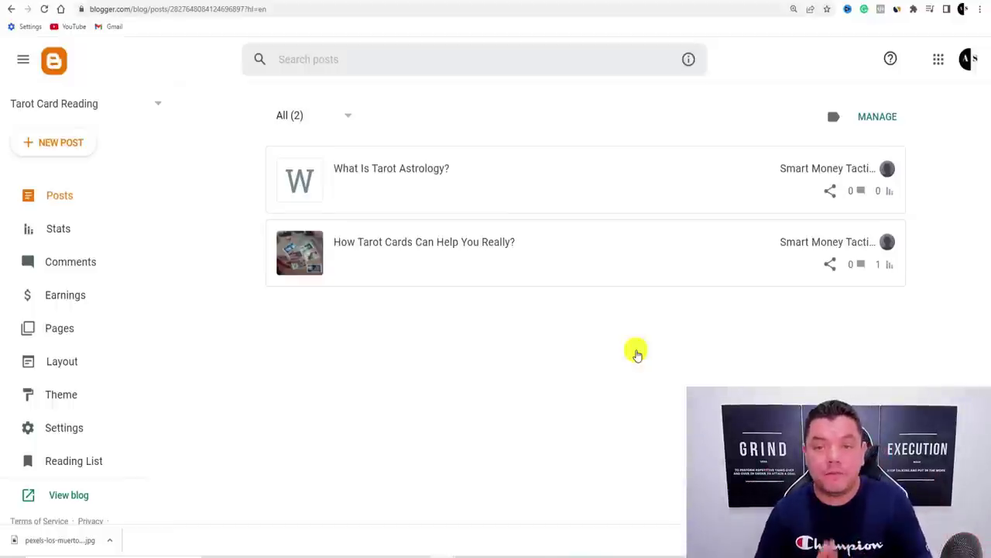
Switch to Facebook, browse the group results for "Tarot" and open the public Tarot Readings group
left_click(575, 3)
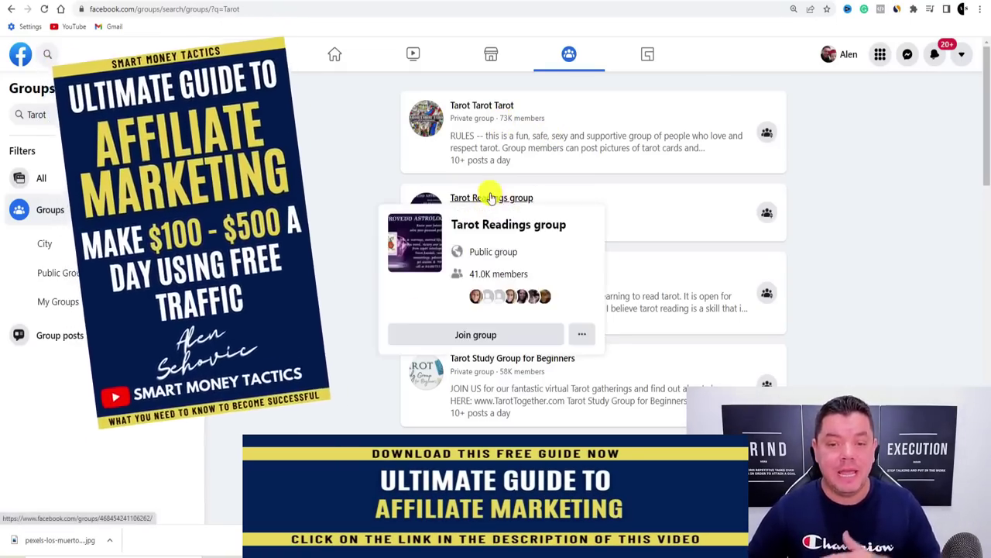
scroll(666, 217, "down", 2)
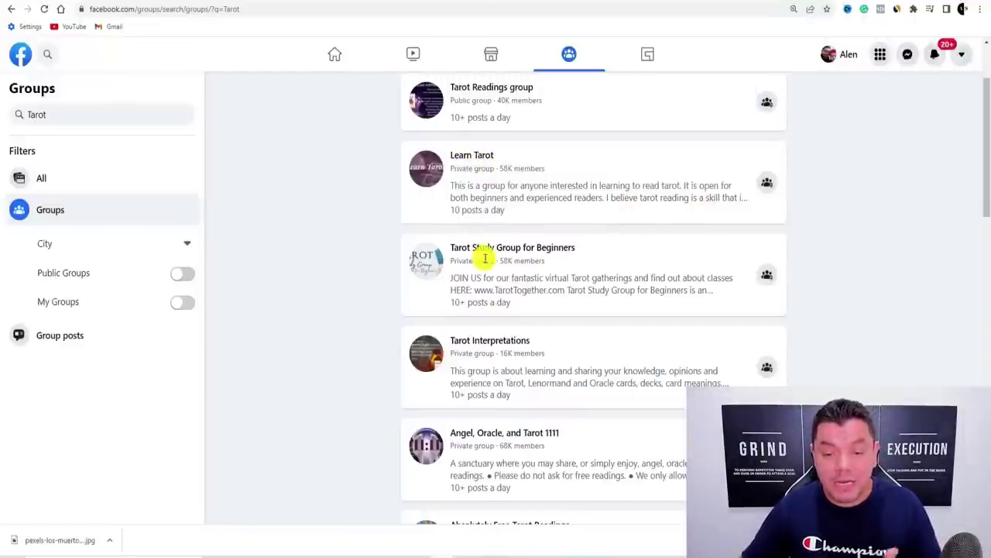
scroll(485, 258, "down", 4)
scroll(502, 261, "up", 4)
left_click(480, 147)
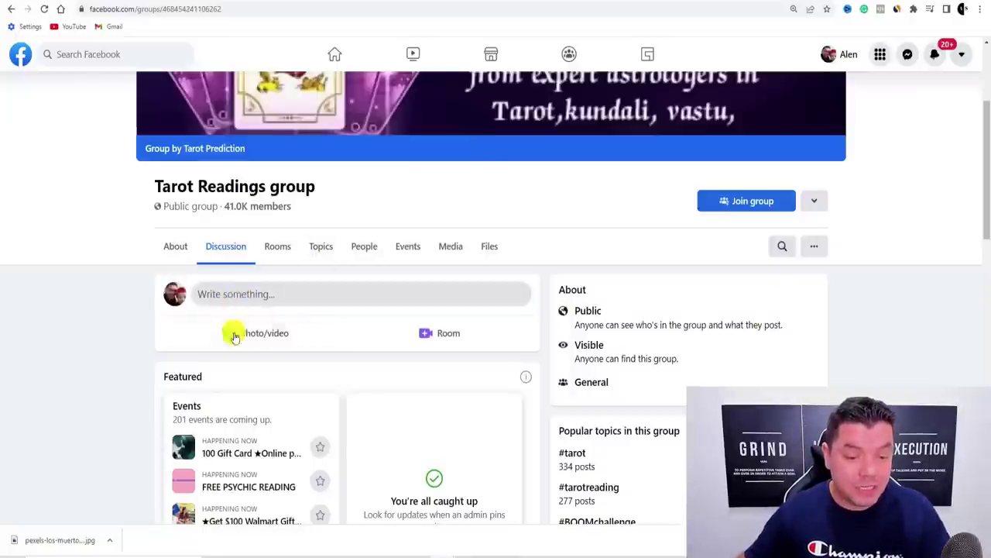
Draft a group post with the placeholder text "ASDKJHKJASDKHJ", the copied blog post link and a photo area, and discard it
left_click(244, 297)
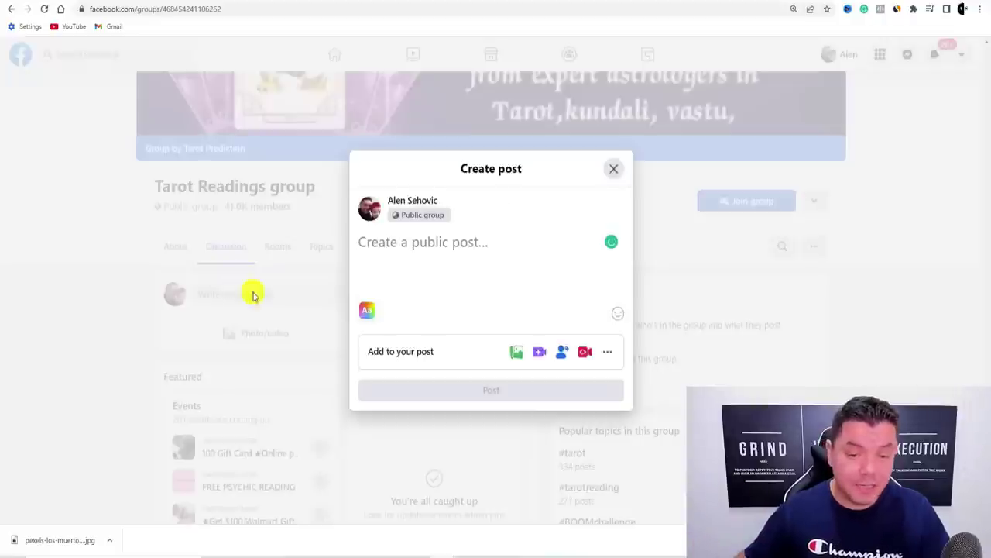
type("ASDFHKJASDKHJ")
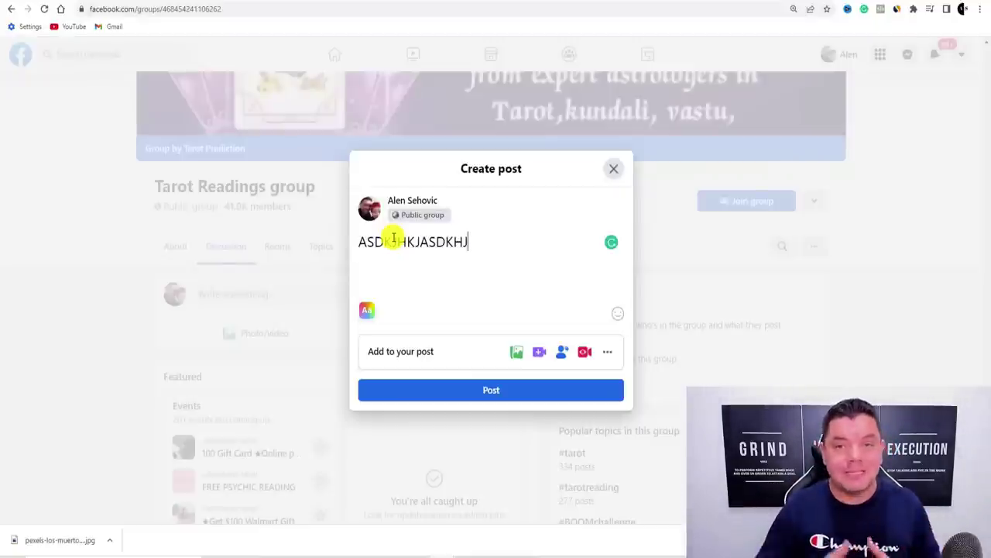
key("Return")
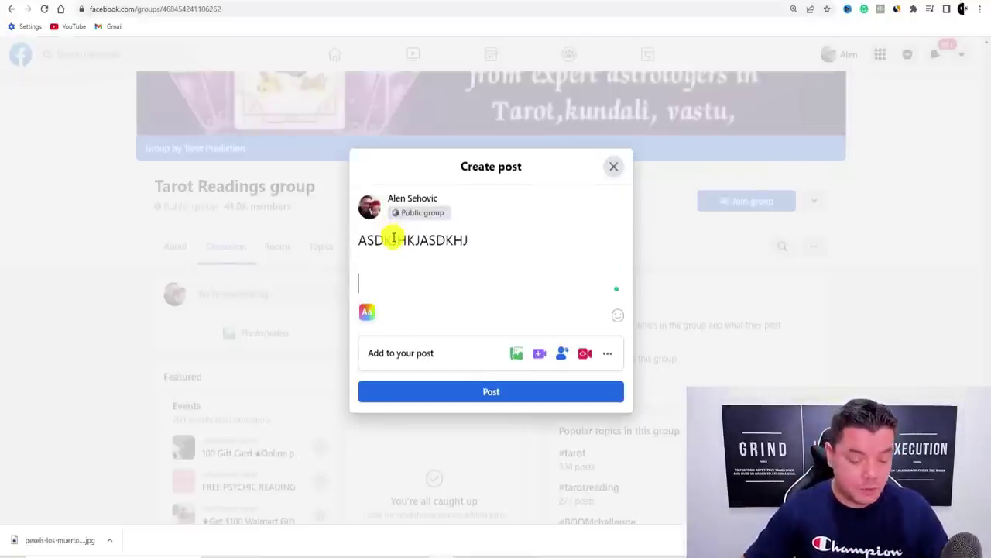
type("https://tarotreadingcards.blogspot.com/2022/06/how-tarot-cards-can-help-you-really.html")
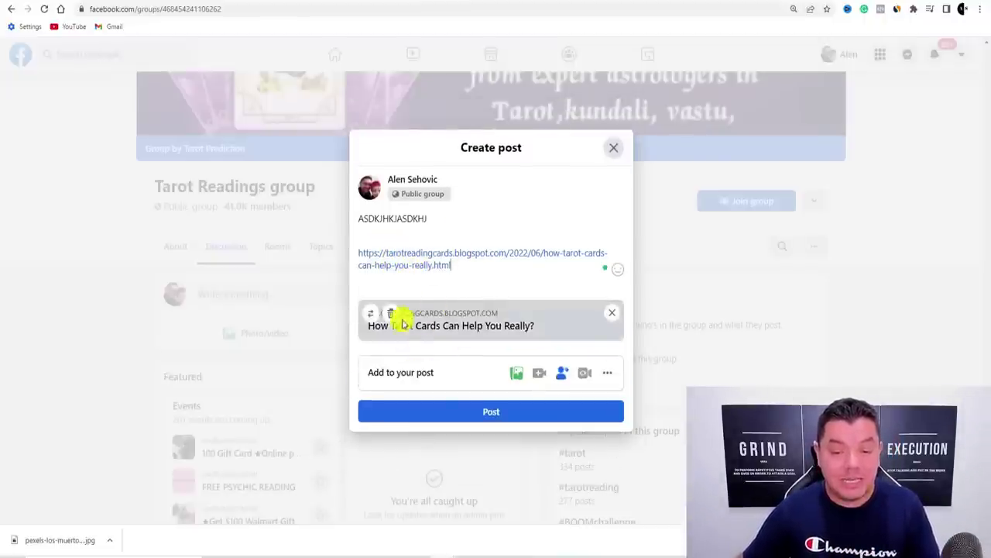
left_click(517, 372)
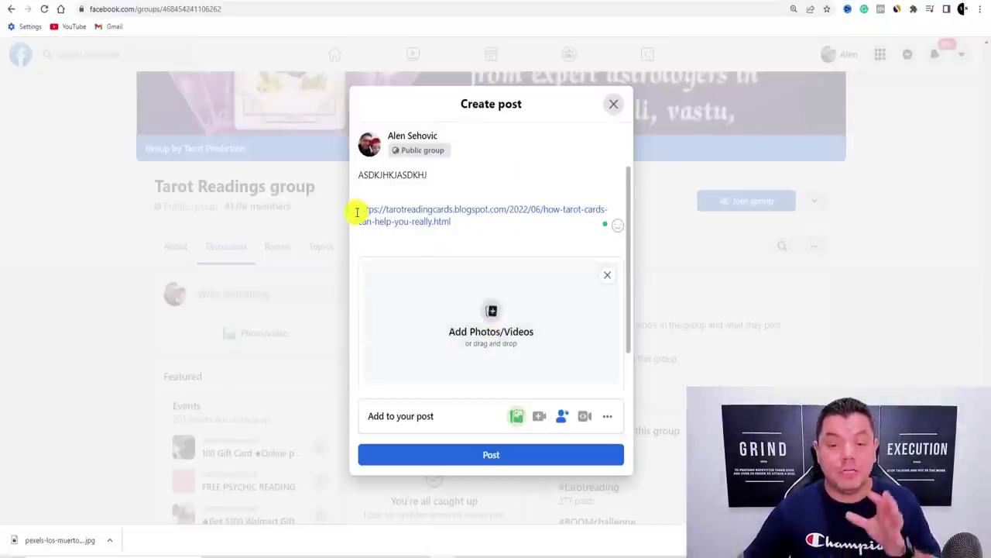
left_click(613, 106)
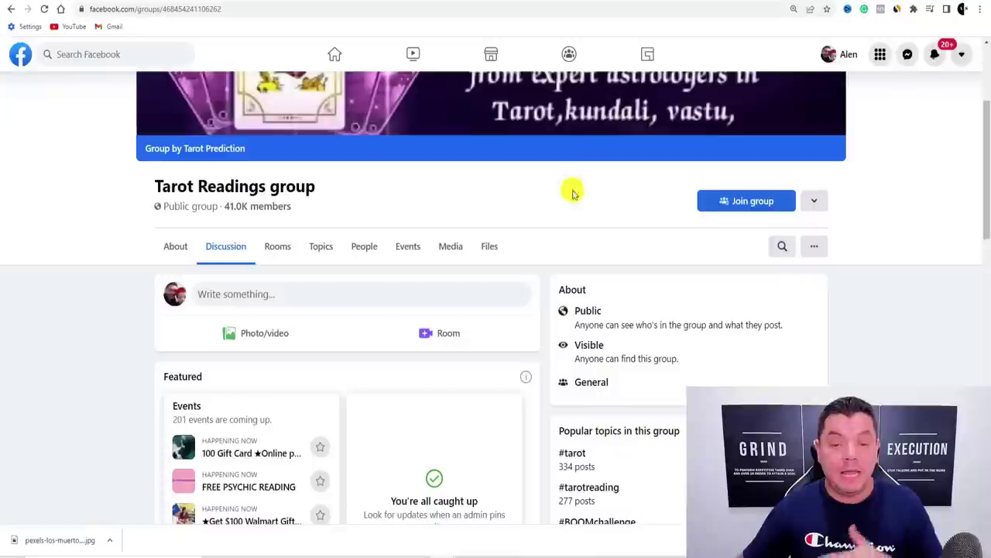
Look through the Tarot Readings group's feed, including its featured events, recent posts and comments
scroll(488, 268, "down", 2)
scroll(457, 270, "down", 10)
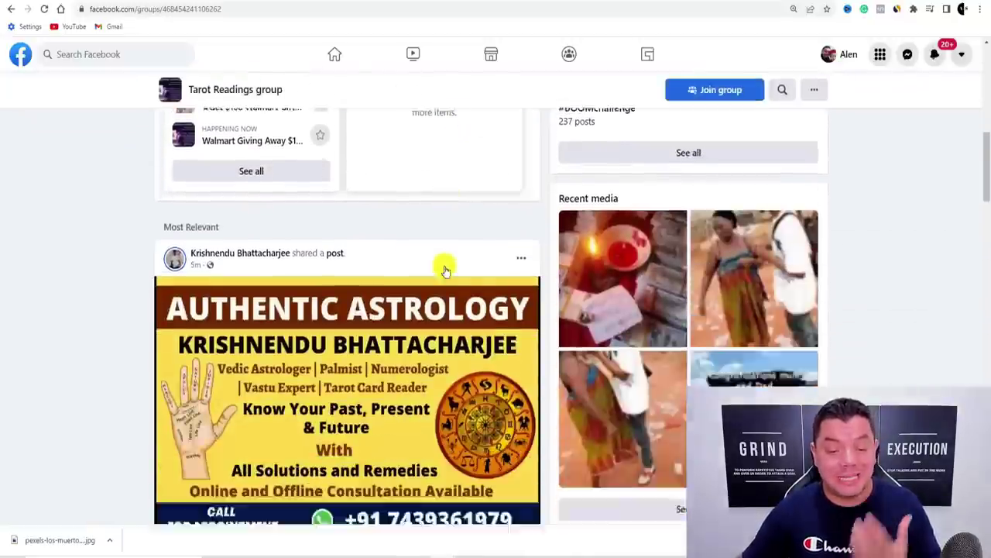
scroll(433, 267, "down", 9)
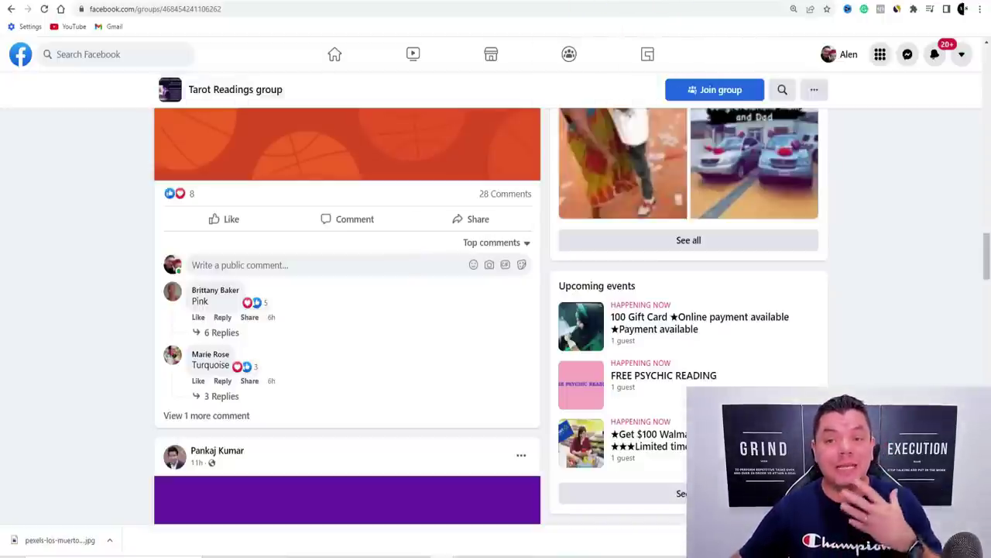
Switch to Pinterest and browse the pins found for "Tarot"
left_click(532, 2)
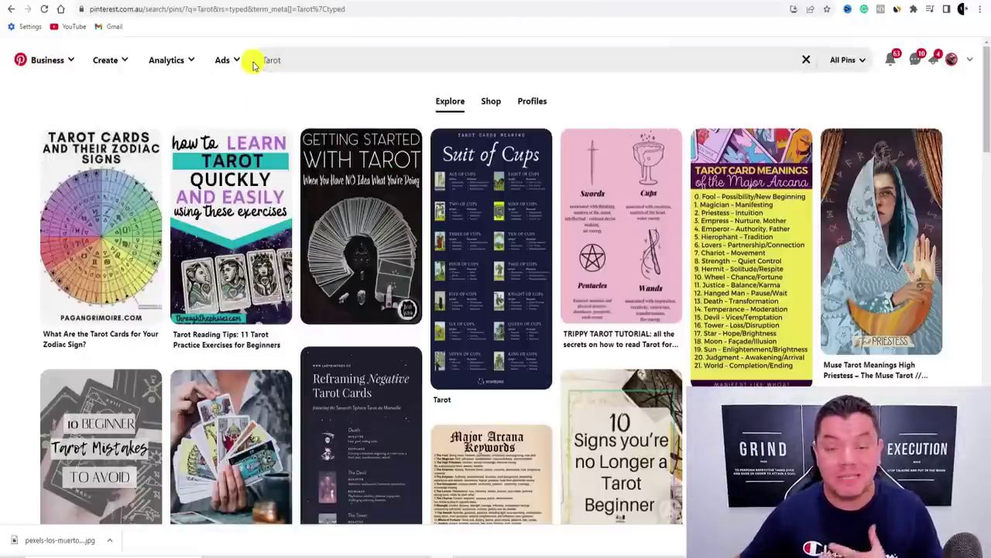
scroll(254, 184, "down", 3)
scroll(254, 183, "down", 10)
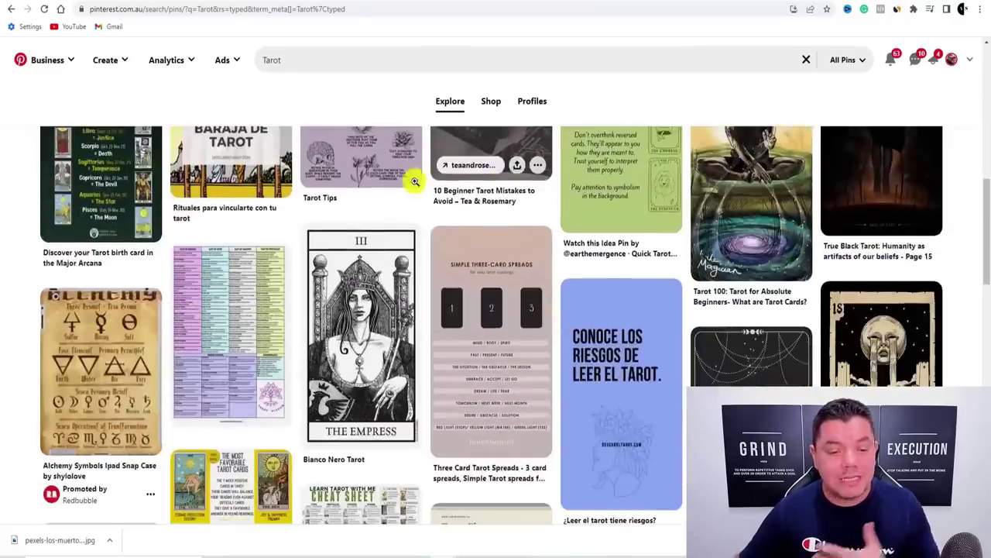
scroll(561, 214, "down", 10)
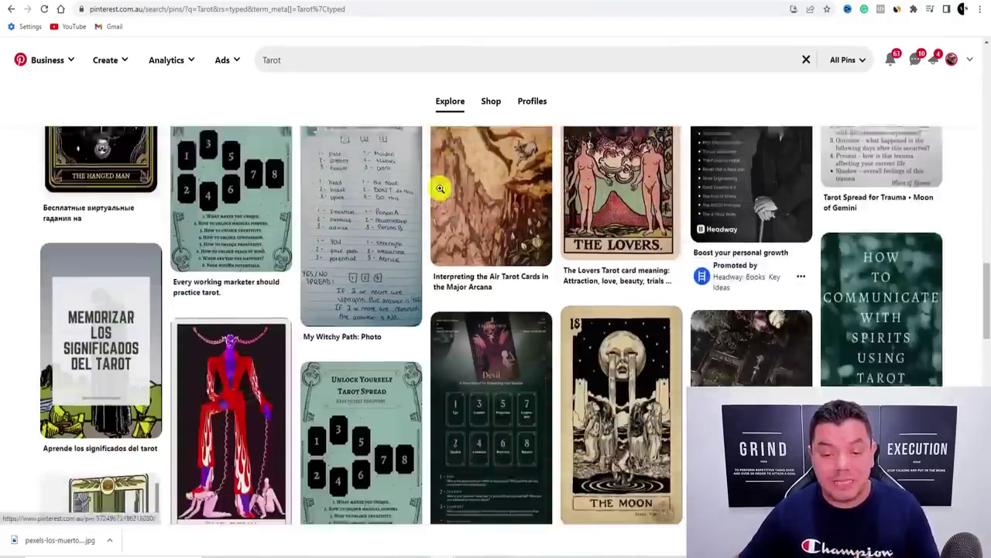
scroll(563, 229, "down", 10)
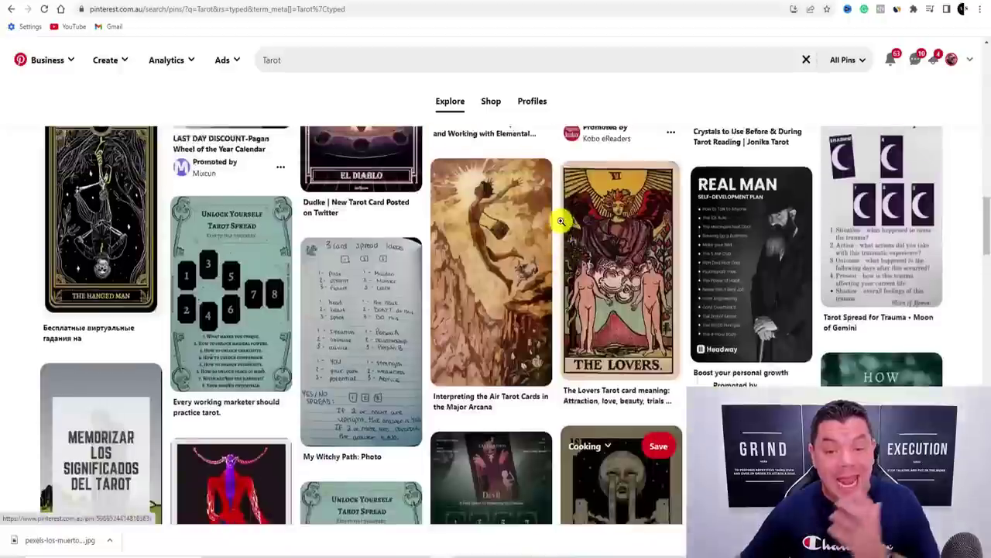
scroll(561, 222, "up", 4)
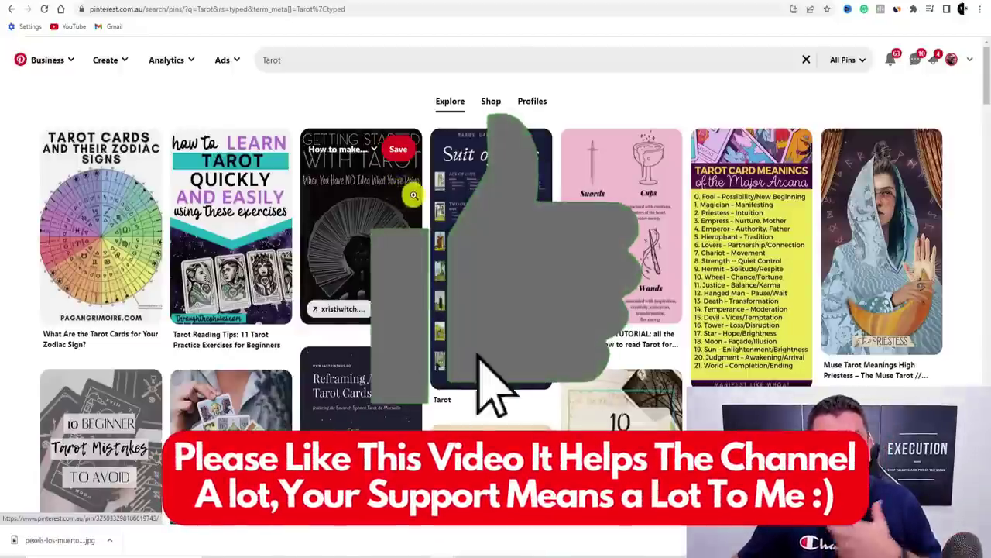
scroll(436, 203, "down", 2)
scroll(528, 346, "up", 2)
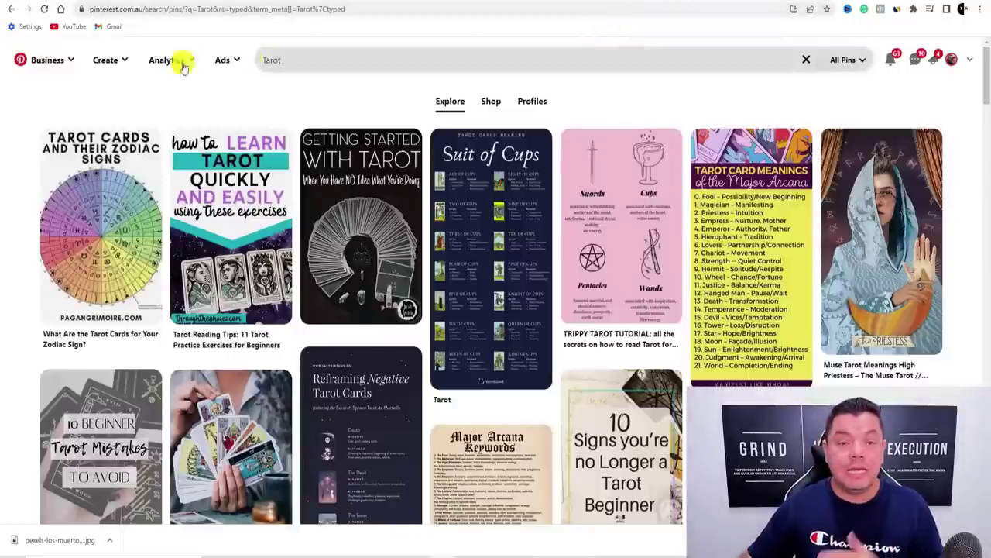
Start creating a new Pin on Pinterest
left_click(118, 61)
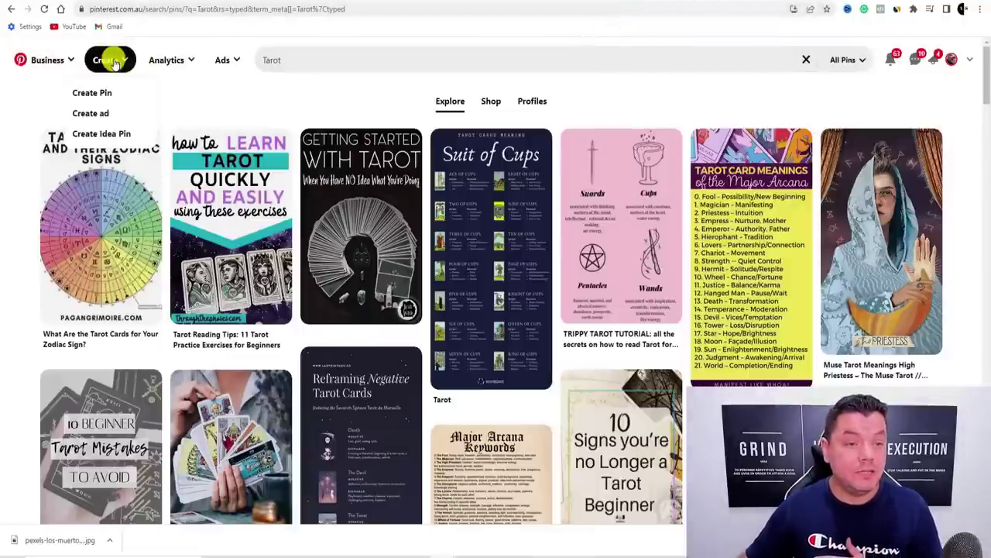
left_click(105, 89)
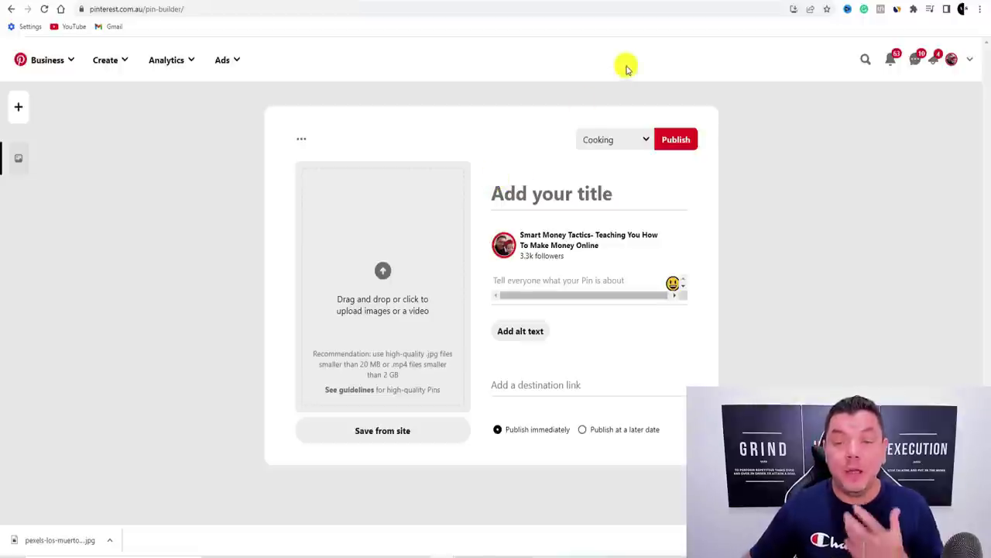
Switch to Canva, look over the "pinterest pin" templates and open a blank Pinterest Pin design in a new tab
left_click(689, 2)
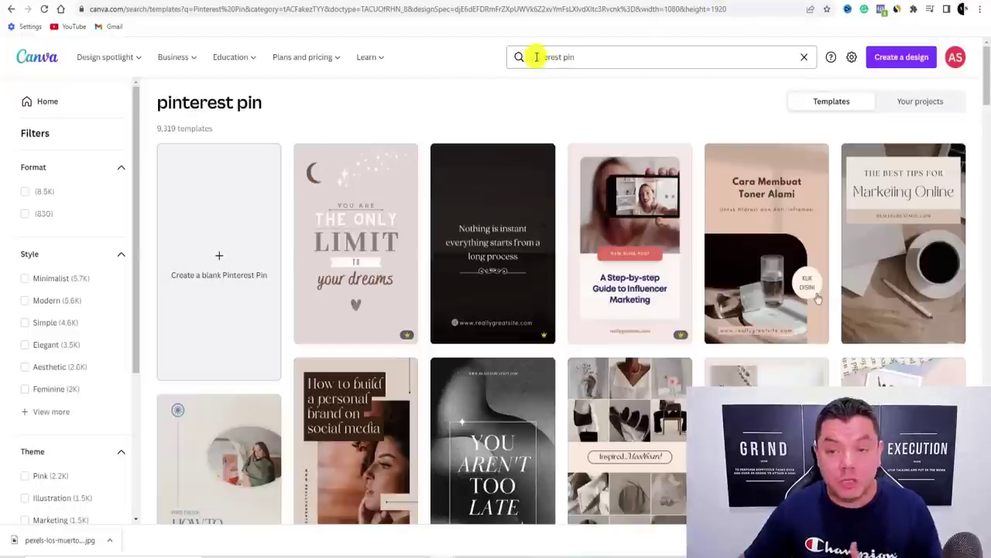
scroll(682, 290, "down", 3)
scroll(584, 248, "down", 2)
scroll(586, 240, "up", 5)
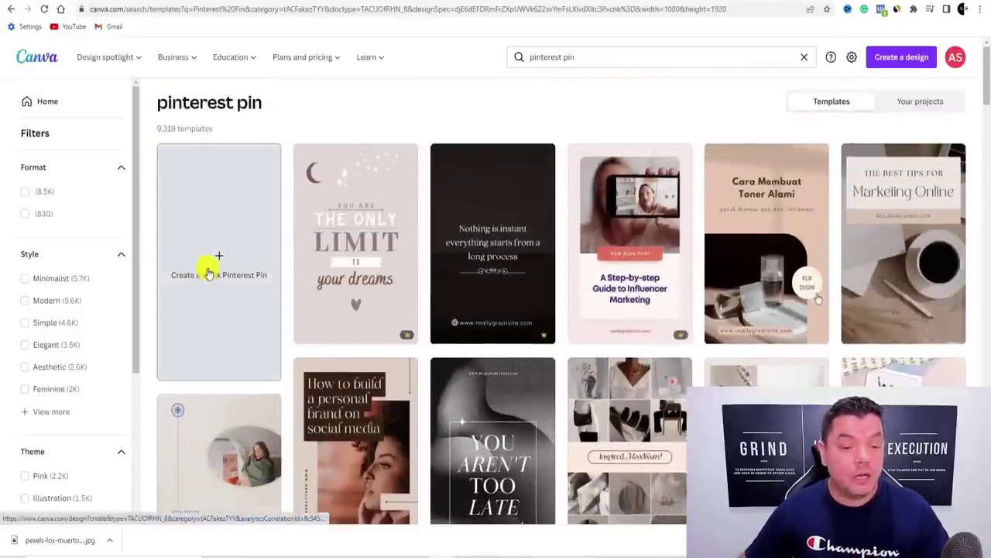
right_click(219, 204)
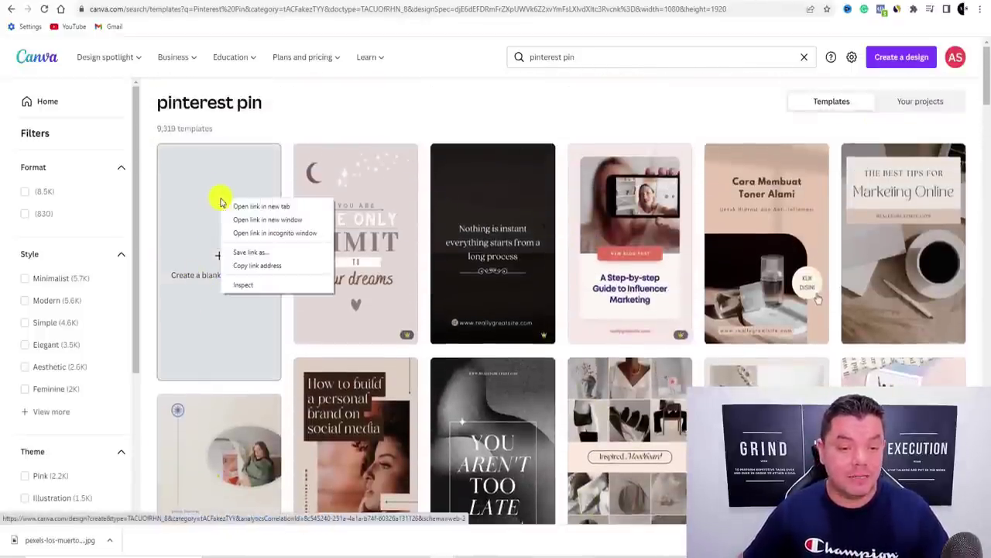
left_click(267, 203)
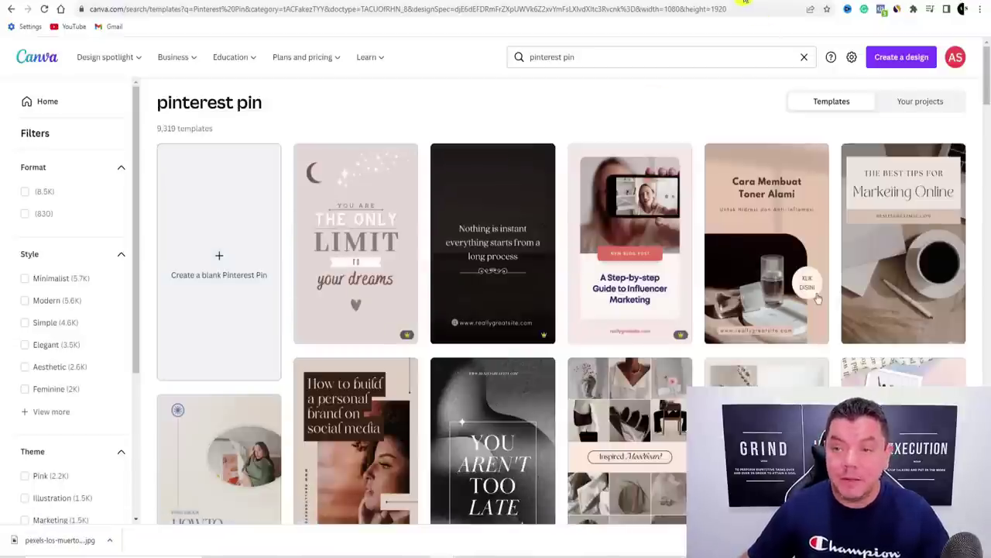
left_click(731, 2)
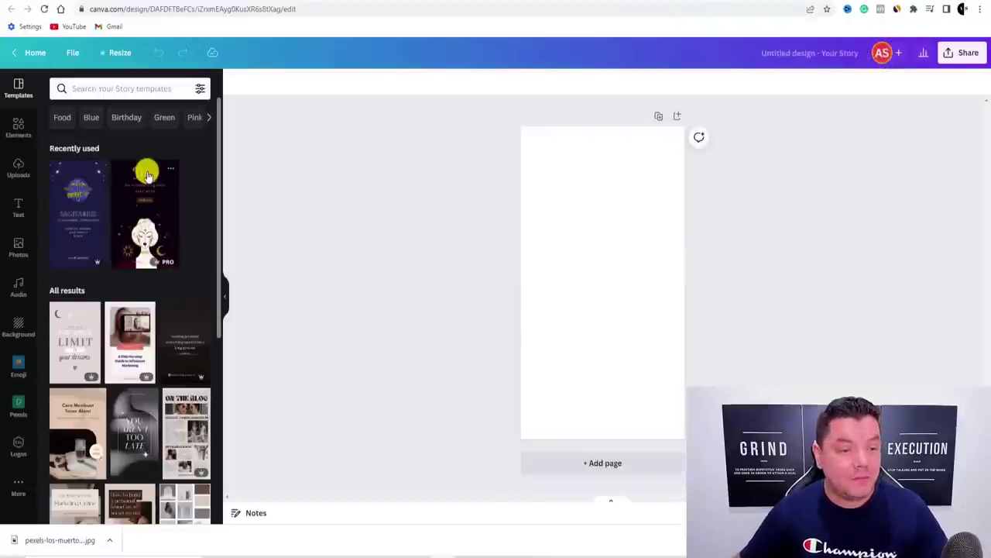
Search the design templates for "TAROT" and look over the results
scroll(134, 186, "down", 3)
left_click(113, 93)
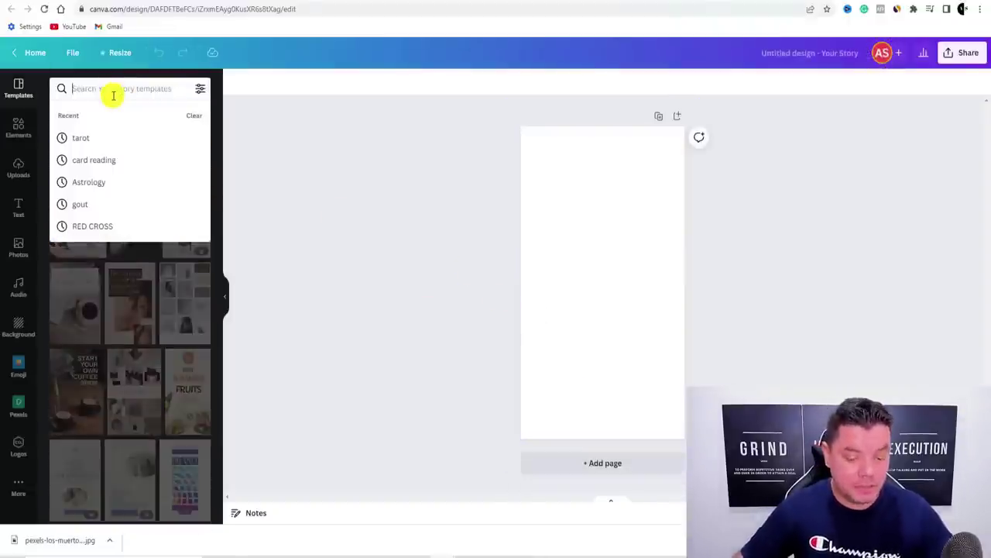
type("TAROT")
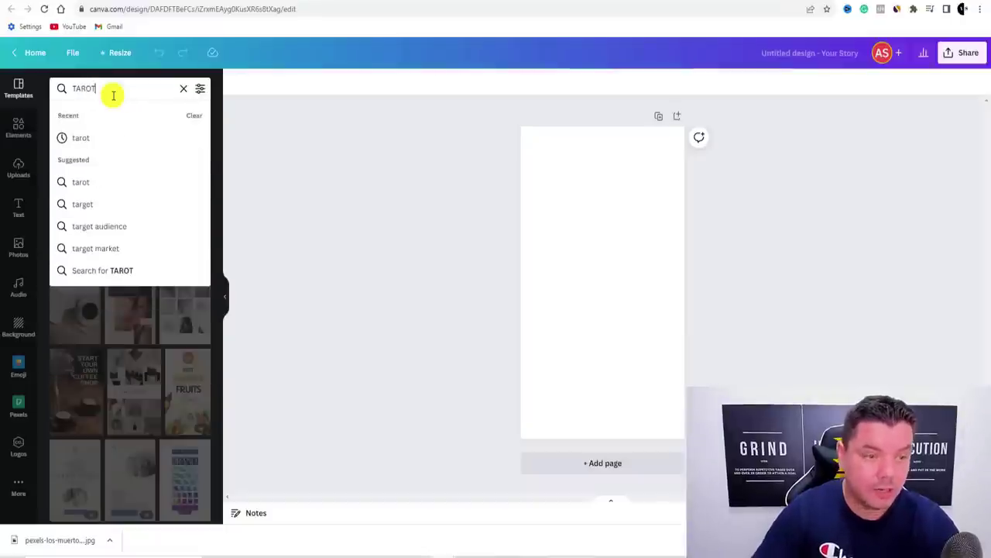
key("Return")
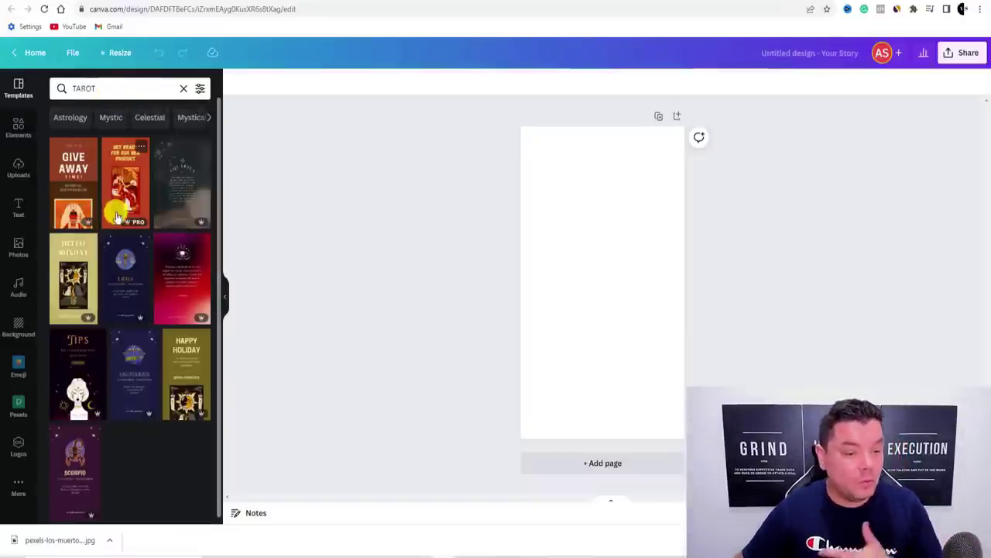
scroll(113, 217, "down", 1)
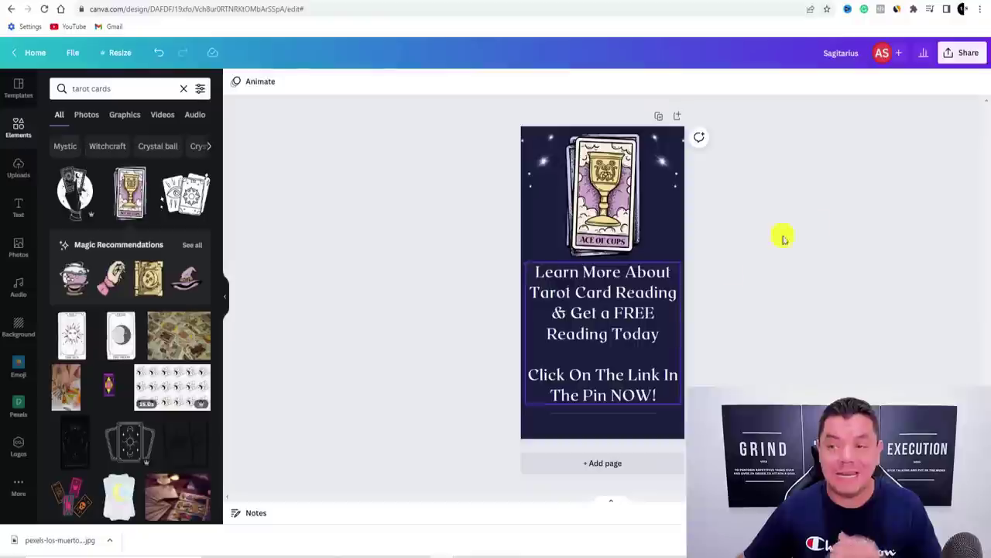
Download the finished Ace of Cups tarot pin design as a PNG file
left_click(966, 51)
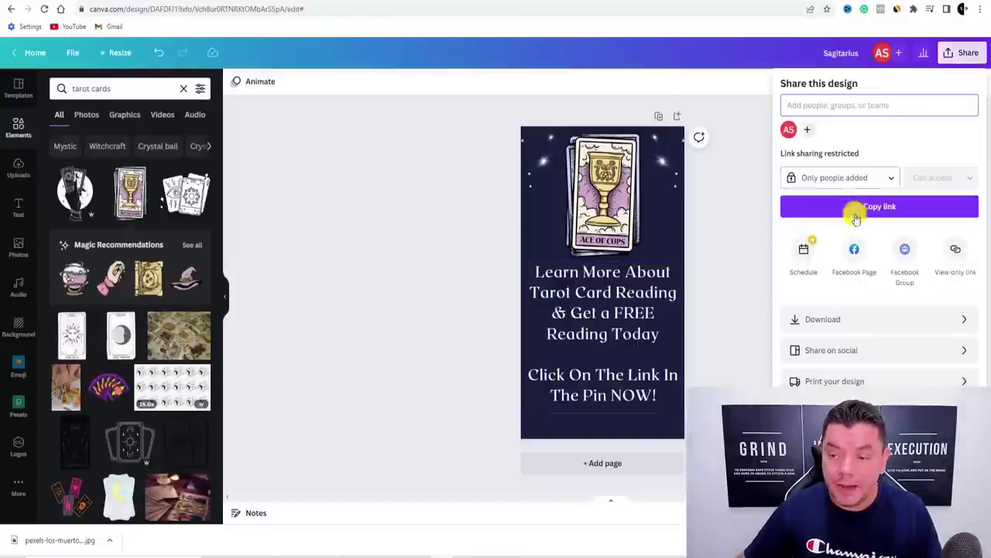
left_click(845, 321)
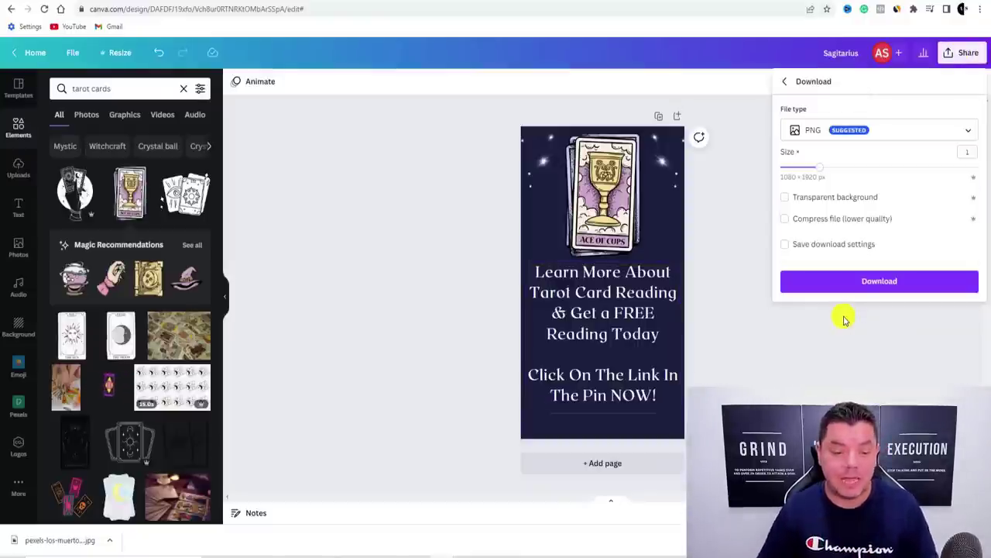
left_click(847, 280)
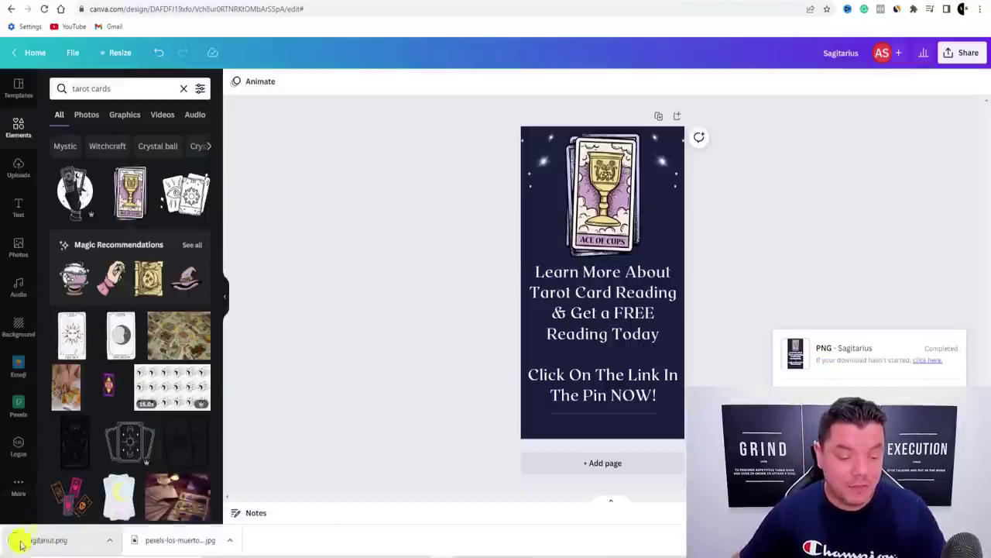
Return to the Pinterest pin builder and add the downloaded Sagitarius.png as the pin's image
left_click(629, 4)
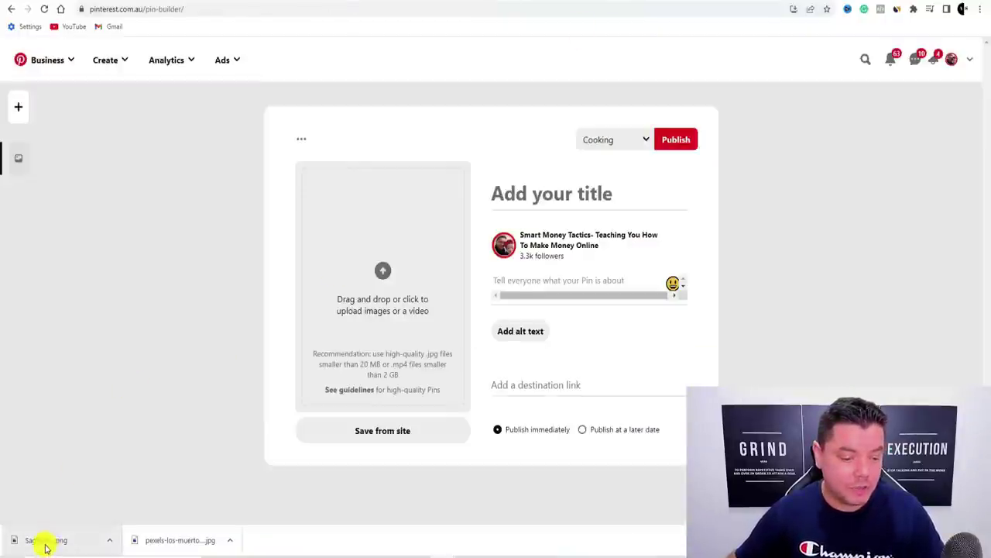
left_click_drag(45, 548, 45, 547)
left_click_drag(89, 492, 378, 268)
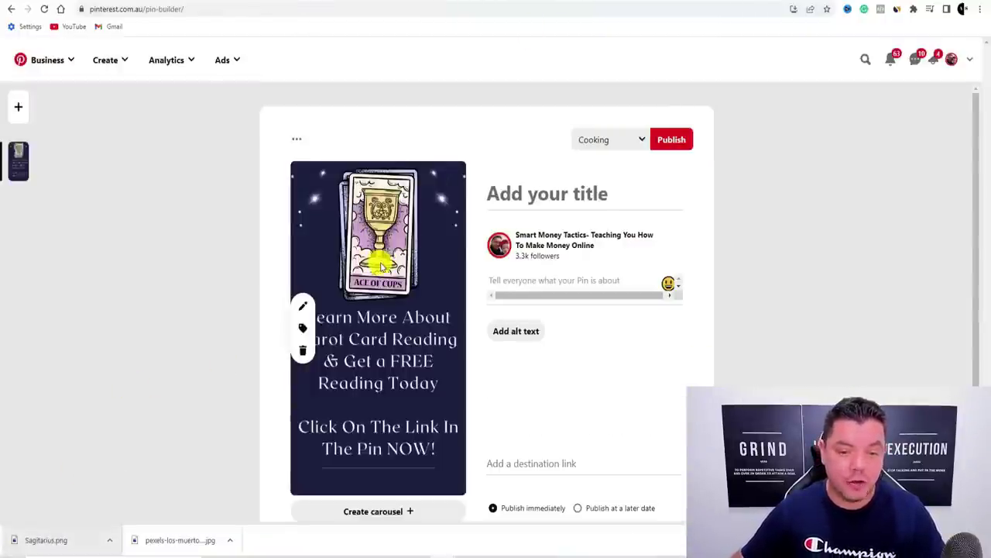
Title the pin "GET A FREE TAROT READING TODAY!" and paste the copied blog post link as its destination link
left_click(507, 195)
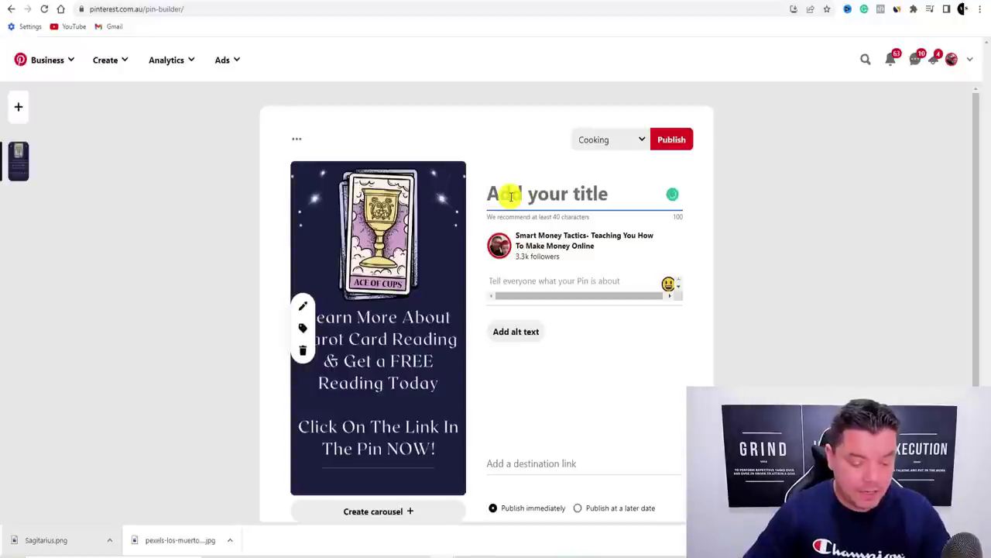
type("get a f")
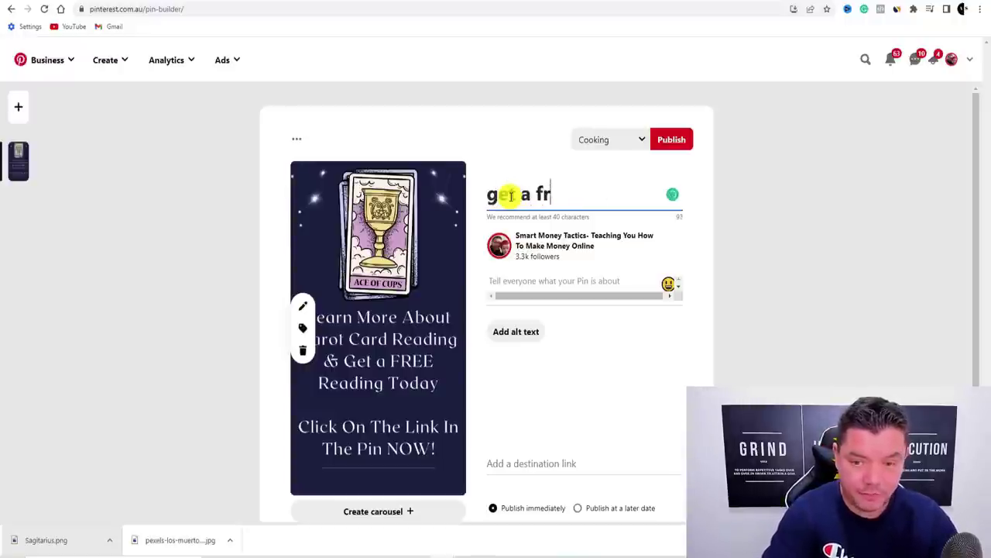
key("ctrl+a")
key("BackSpace")
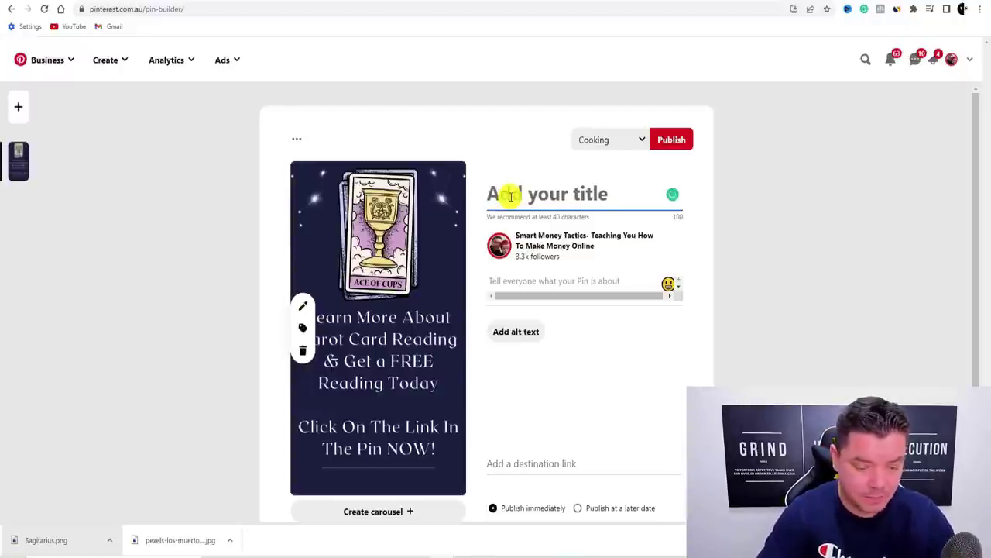
type("GET A FR")
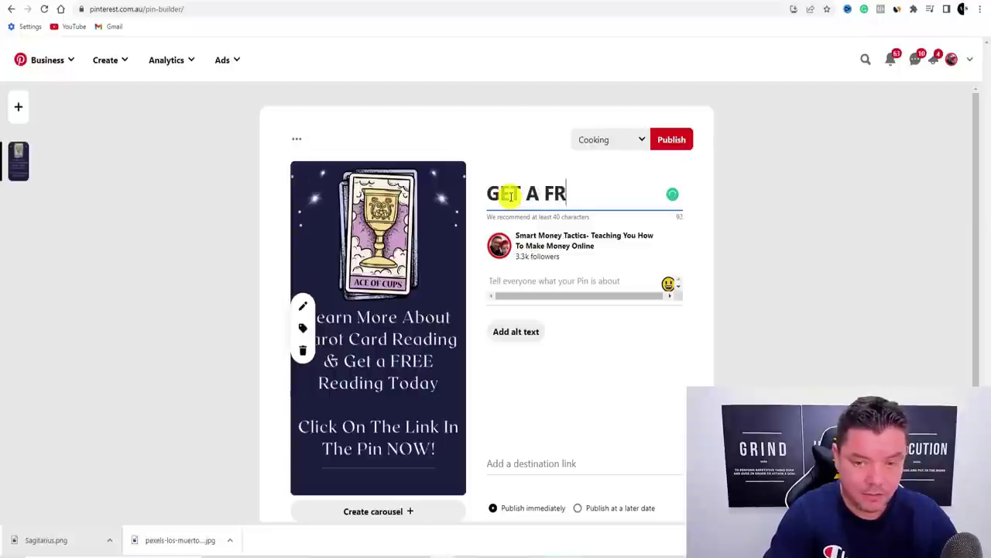
type("EE TAROT ")
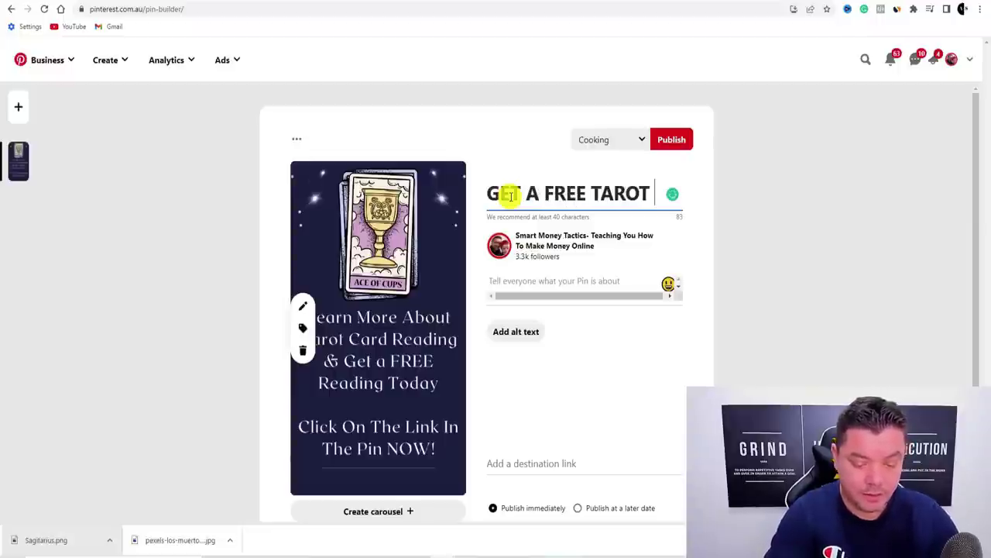
type("READING TODAY!")
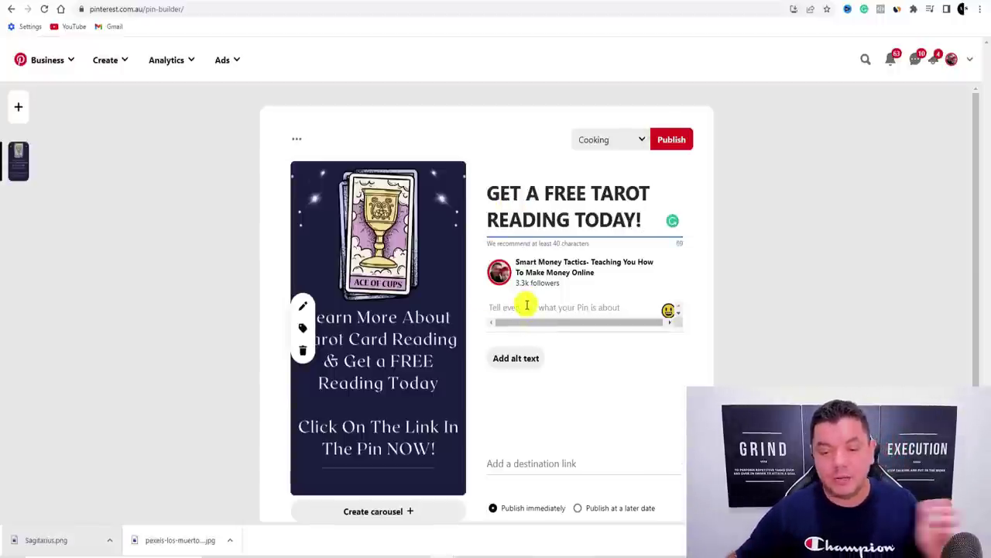
left_click(505, 463)
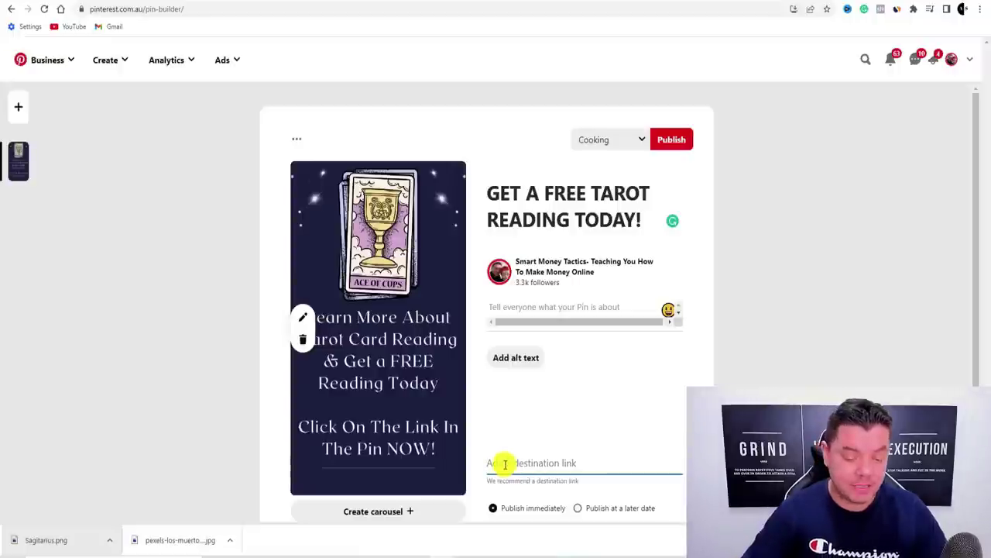
key("ctrl+v")
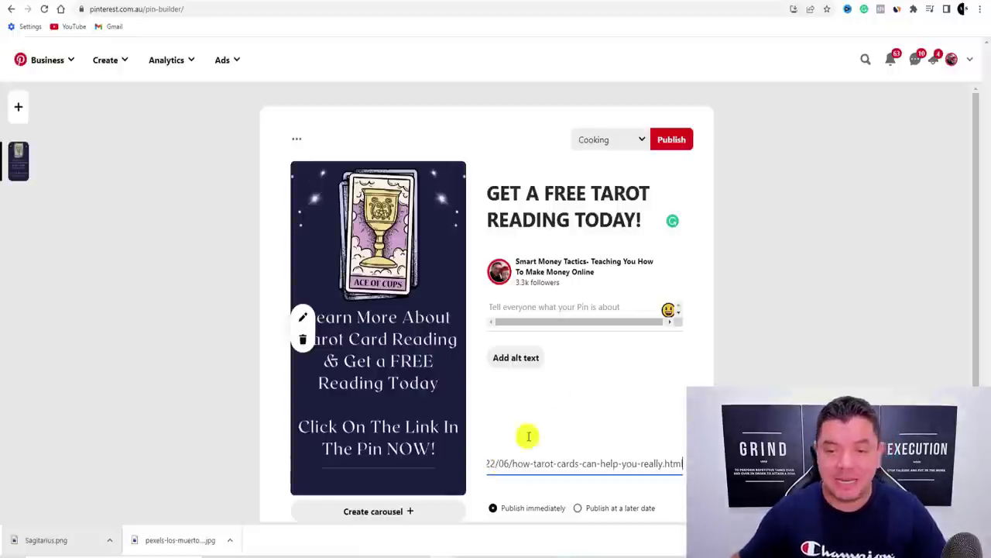
Create a secret board named "Tarot" and assign the pin to it
left_click(641, 140)
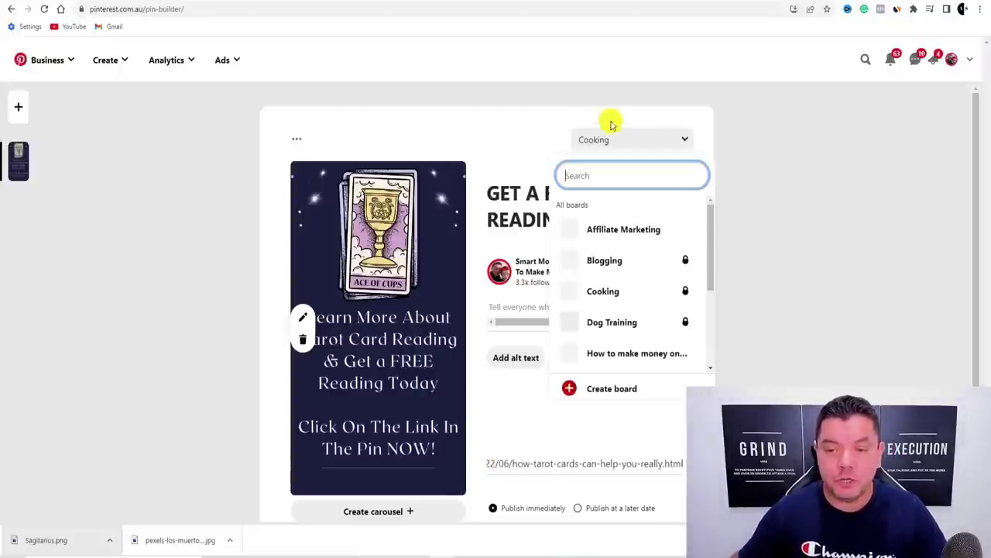
left_click(625, 387)
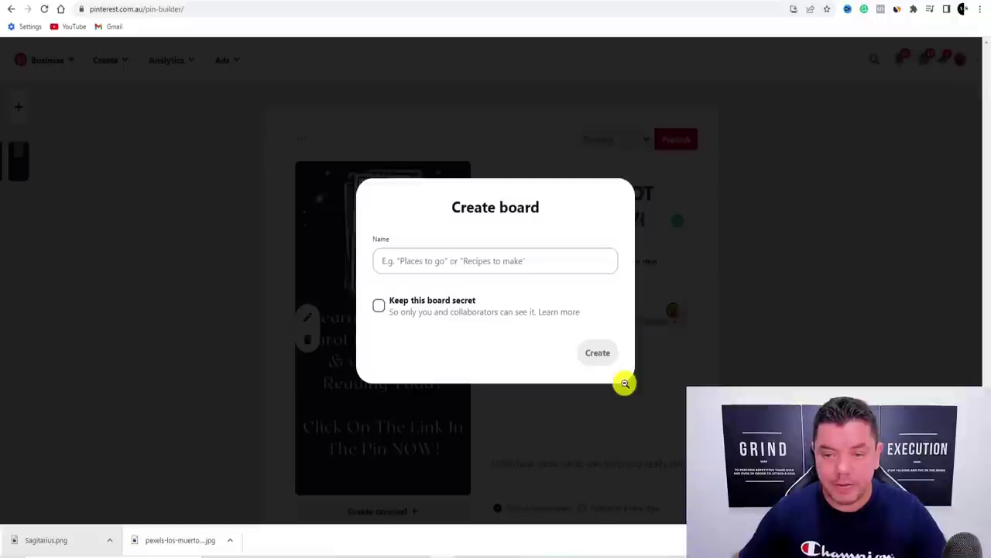
left_click(488, 261)
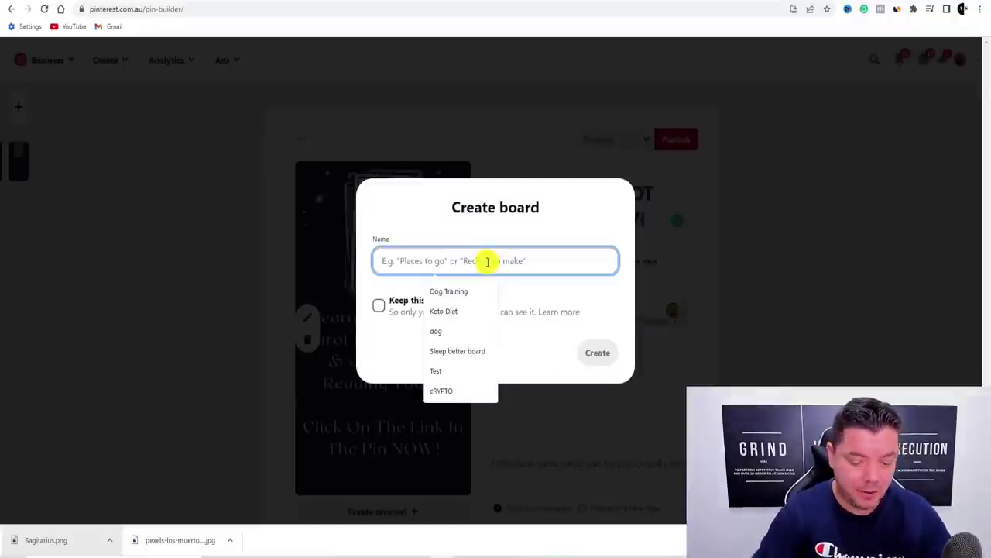
type("tARO")
key("BackSpace")
key("BackSpace")
key("BackSpace")
key("BackSpace")
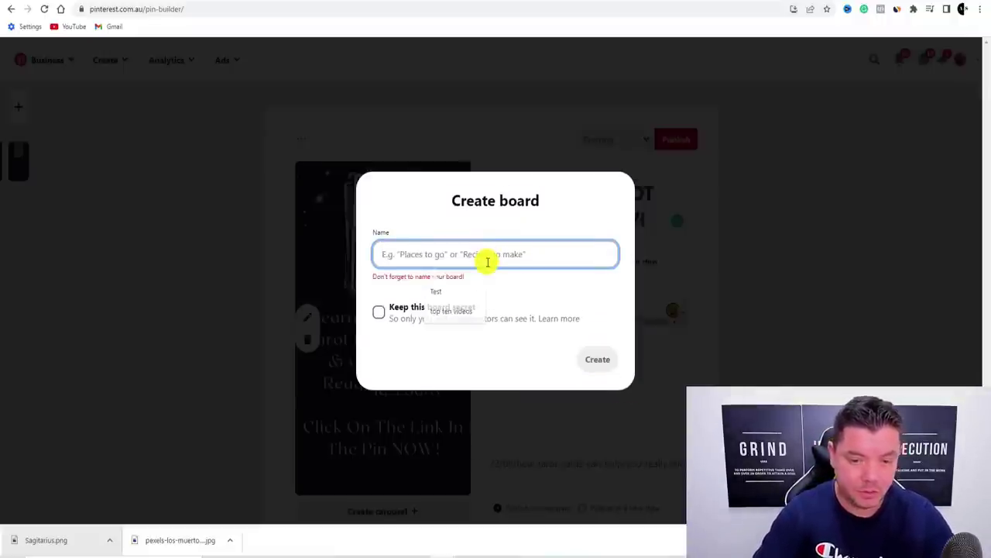
type("Tarot")
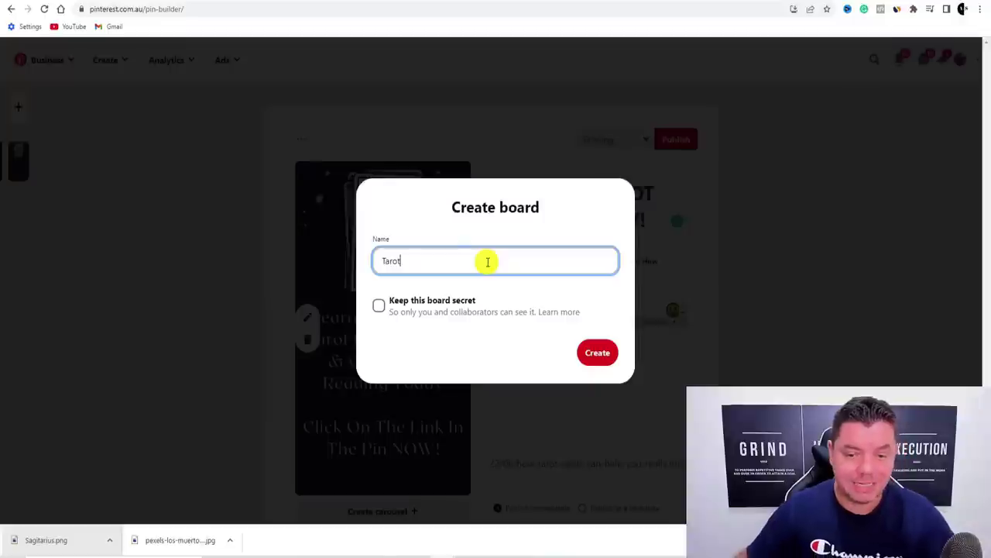
left_click(379, 305)
left_click(594, 353)
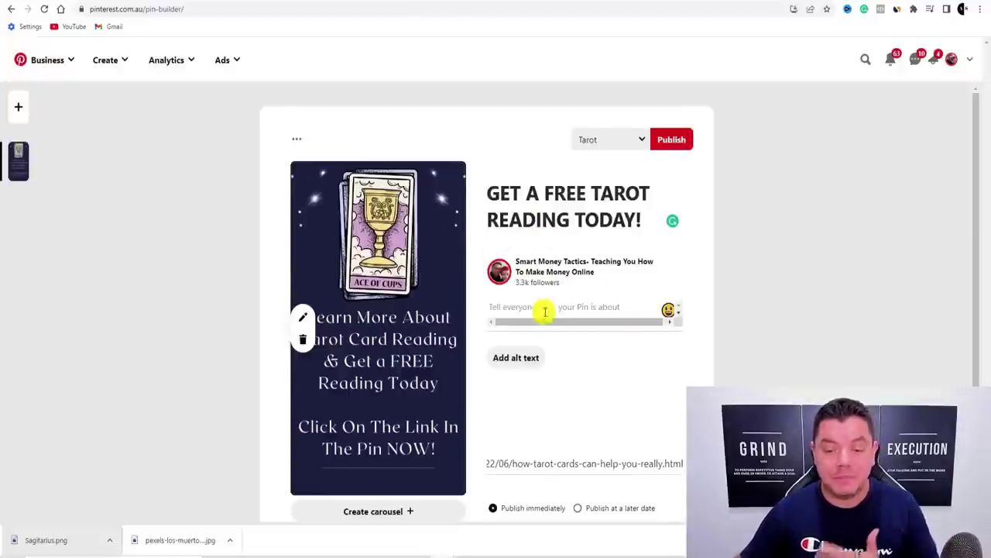
Publish the pin immediately to the Tarot board and open the published pin to review it
scroll(558, 329, "down", 1)
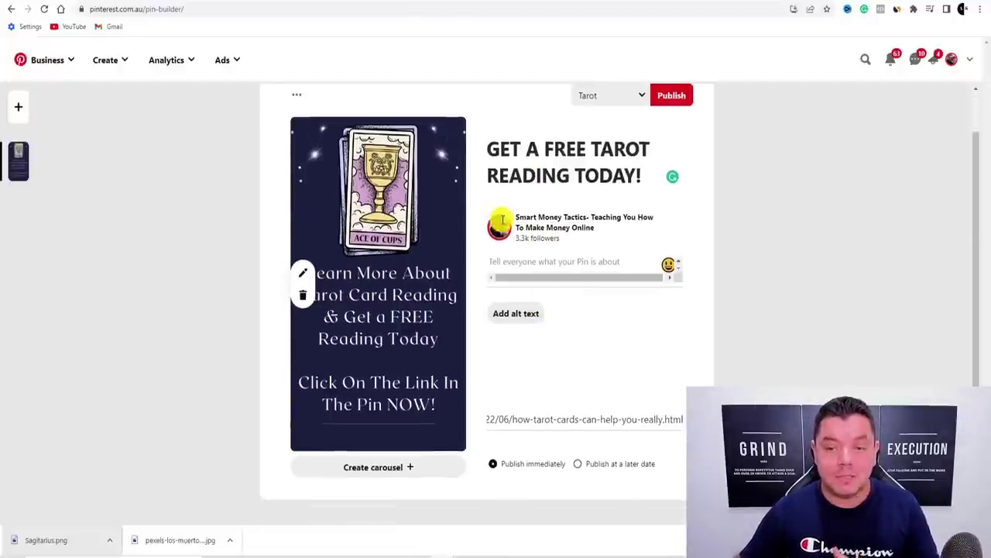
left_click(670, 95)
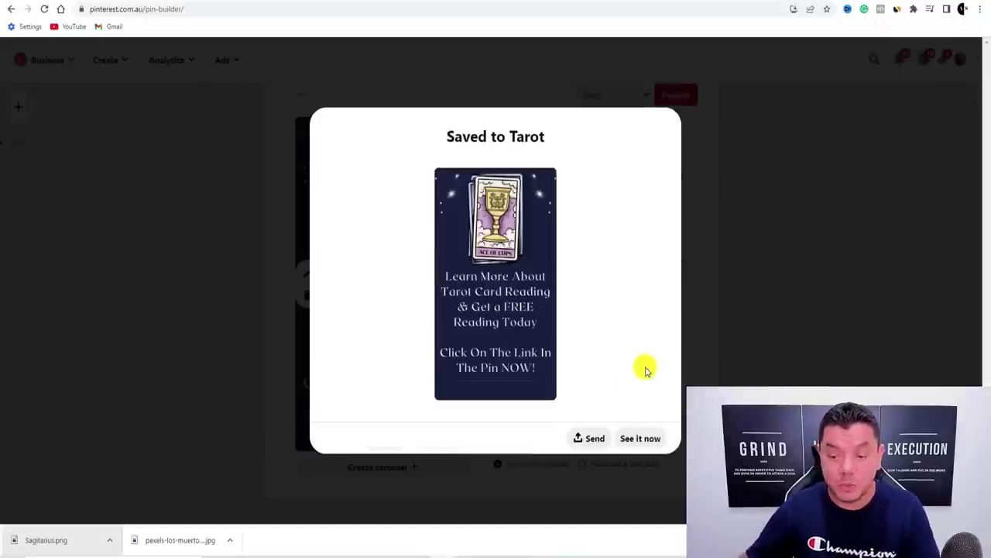
left_click(647, 440)
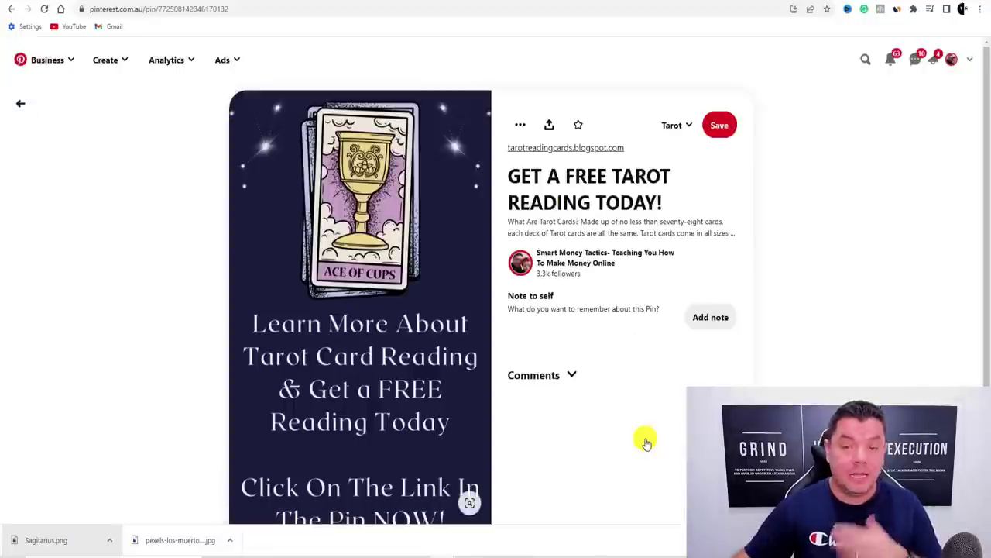
scroll(412, 205, "down", 2)
scroll(414, 212, "up", 2)
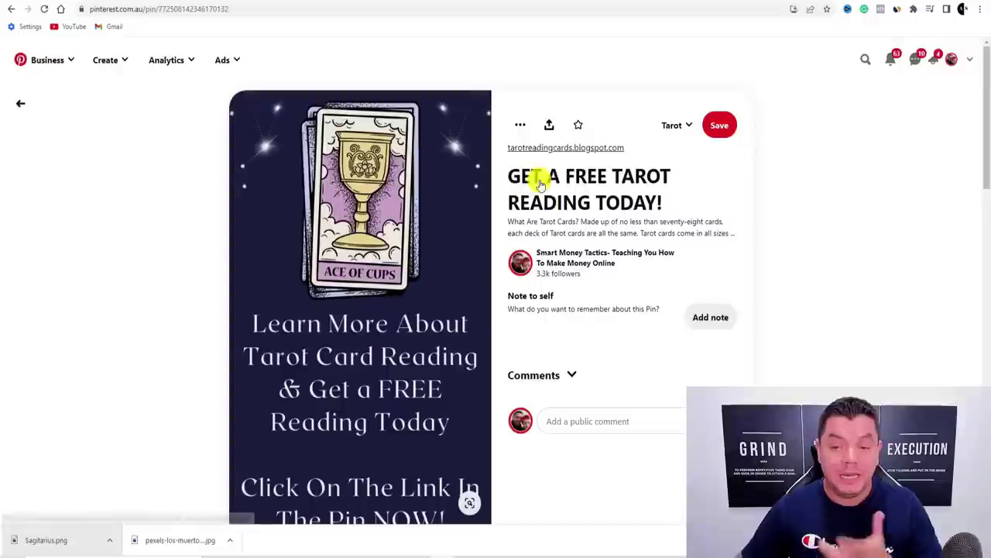
scroll(413, 159, "down", 2)
scroll(402, 223, "up", 2)
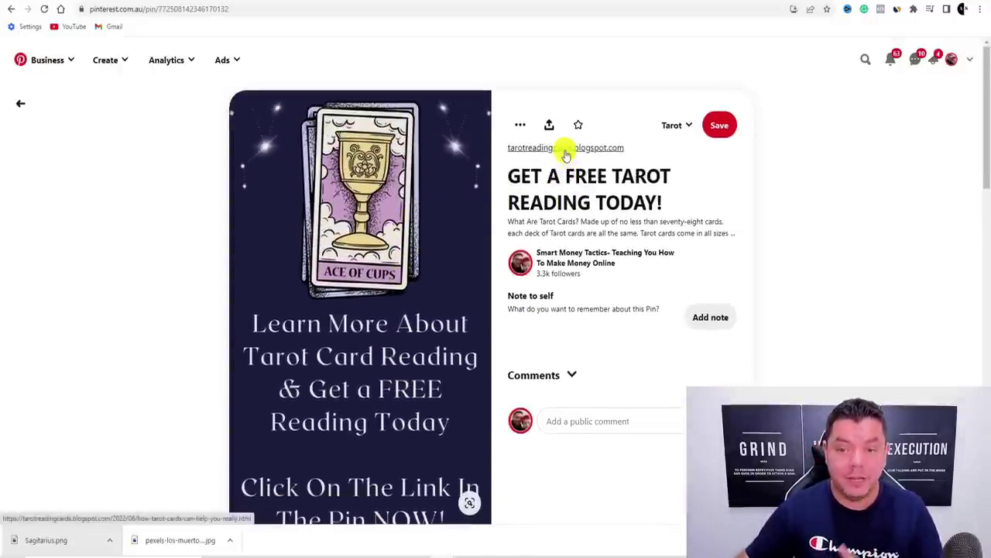
Follow the published pin's destination link and look through the tarot blog post it opens
left_click(566, 148)
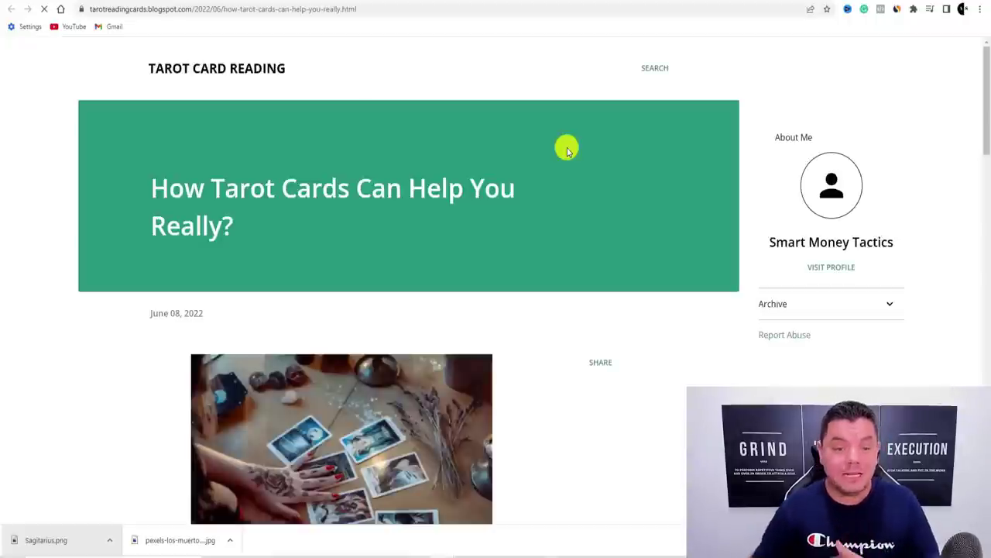
scroll(449, 159, "down", 5)
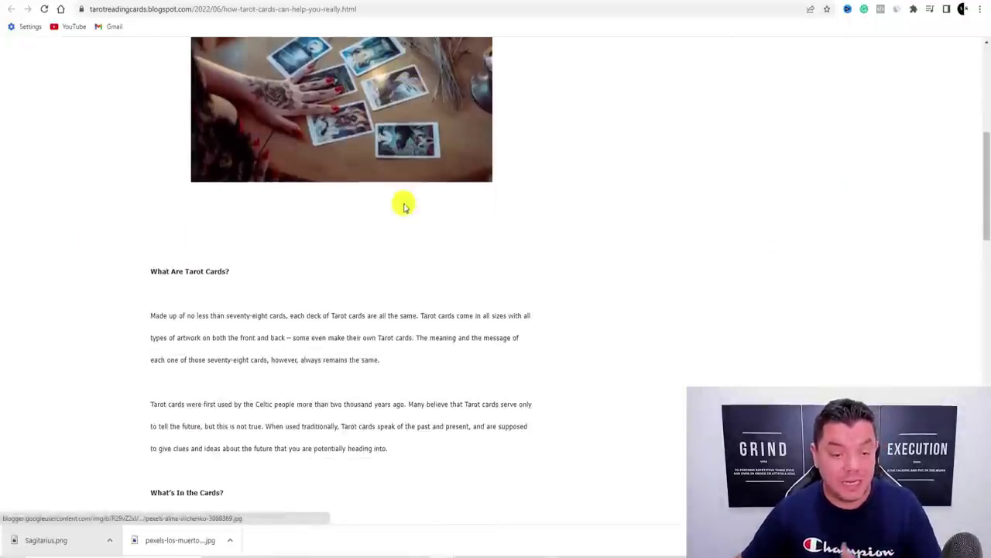
scroll(394, 203, "up", 5)
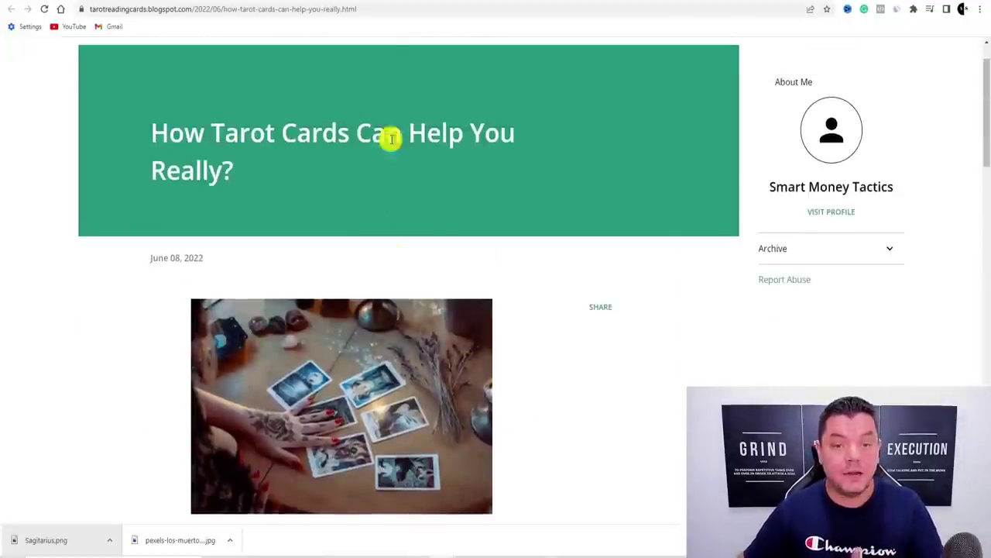
scroll(369, 155, "down", 13)
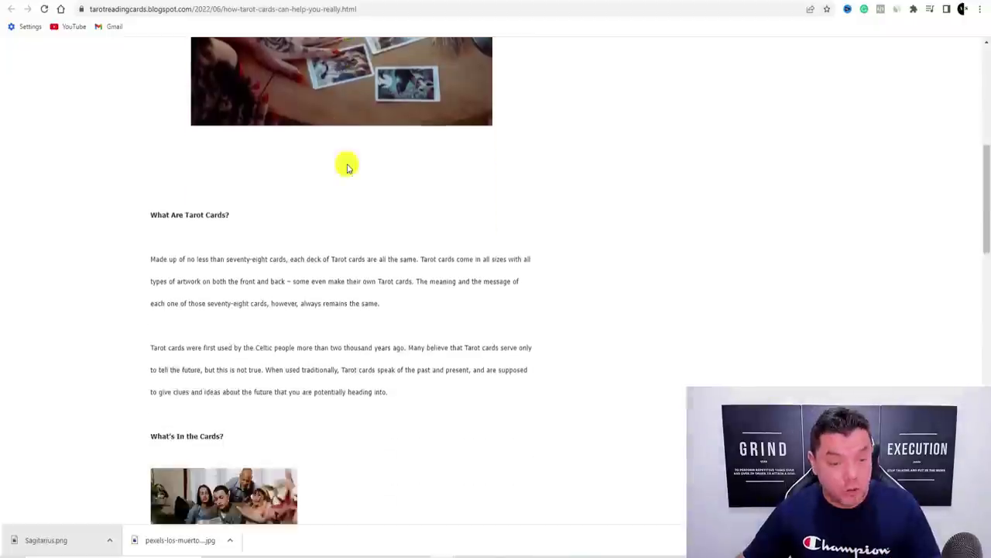
scroll(337, 176, "down", 2)
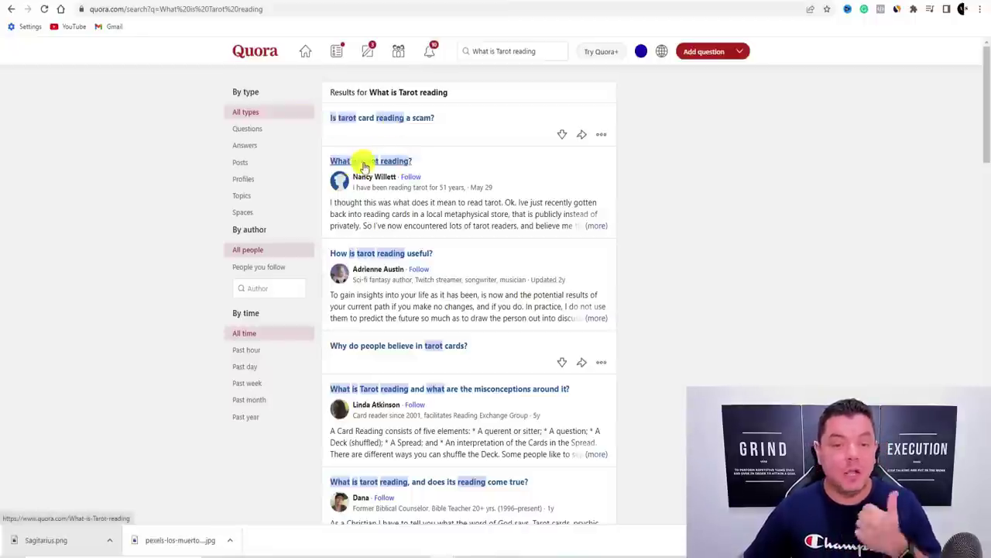
Browse Quora's search results for "What is Tarot reading", open the "What is Tarot reading?" question and start a blank answer
scroll(372, 257, "down", 1)
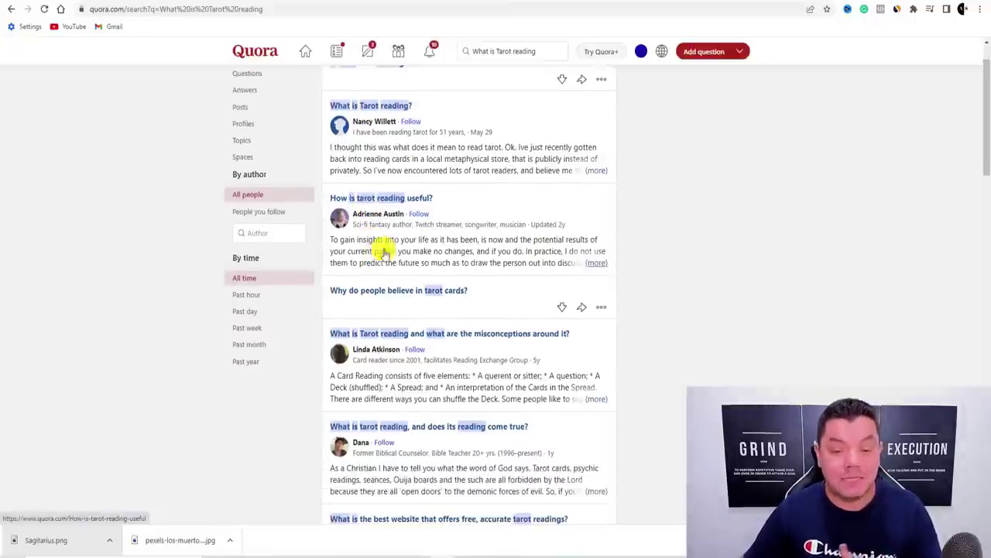
scroll(371, 287, "down", 2)
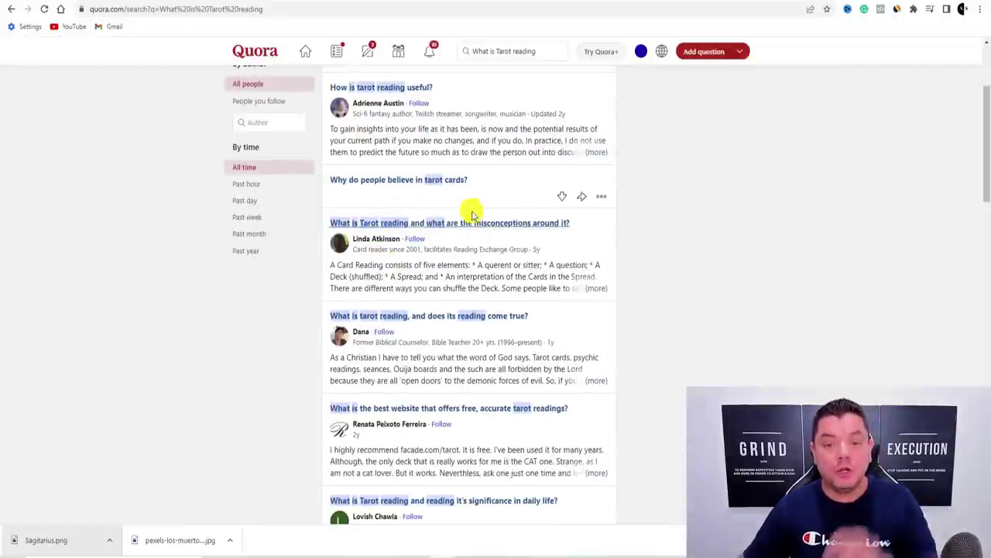
scroll(464, 205, "down", 2)
scroll(467, 233, "up", 5)
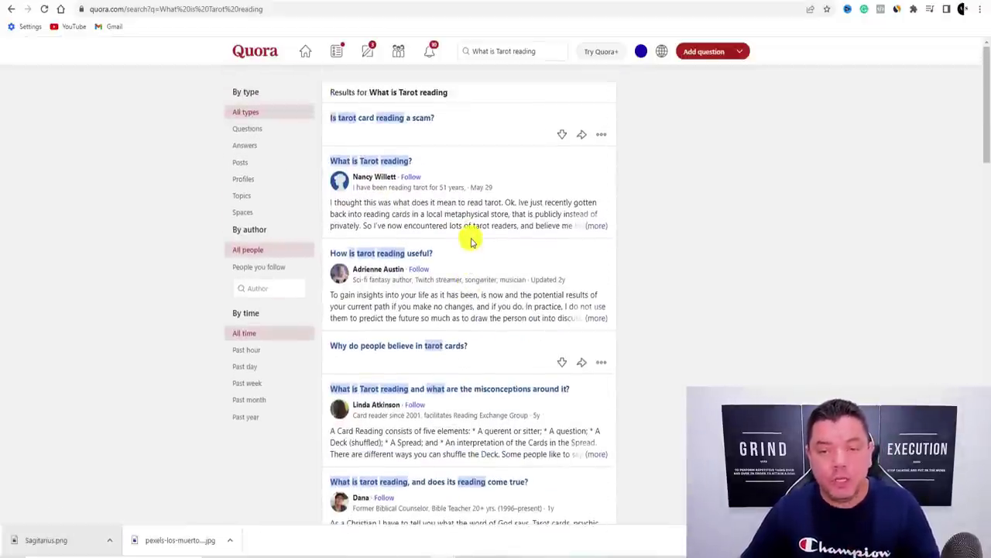
left_click(355, 161)
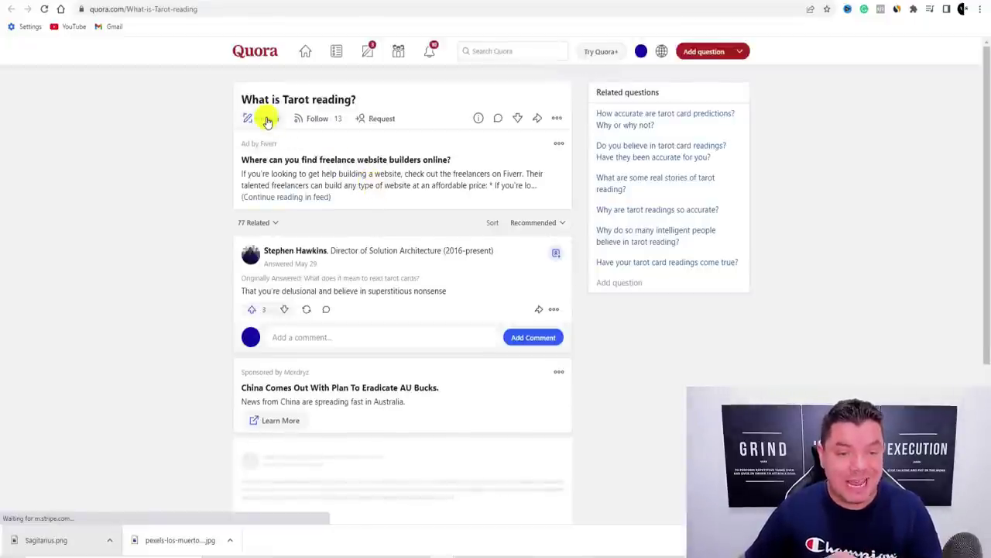
left_click(267, 120)
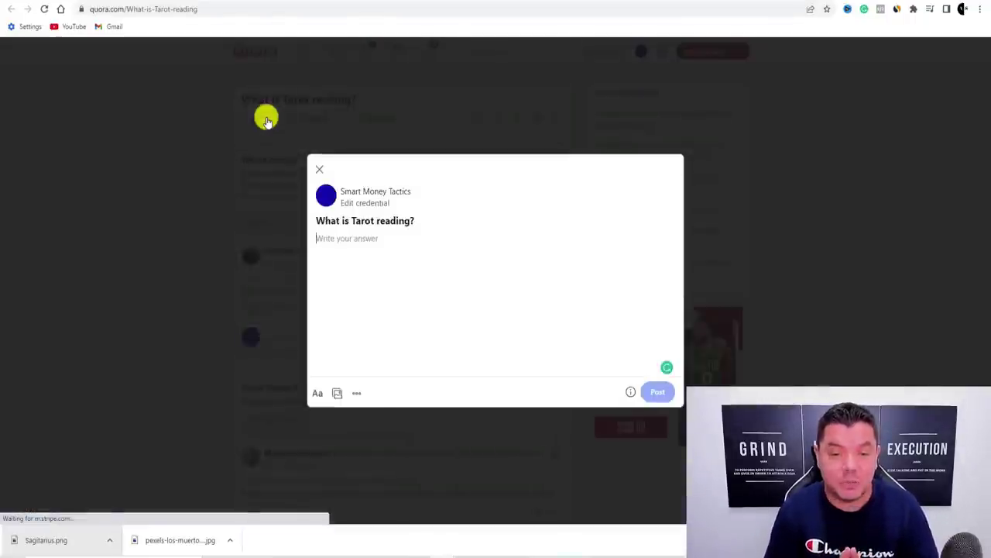